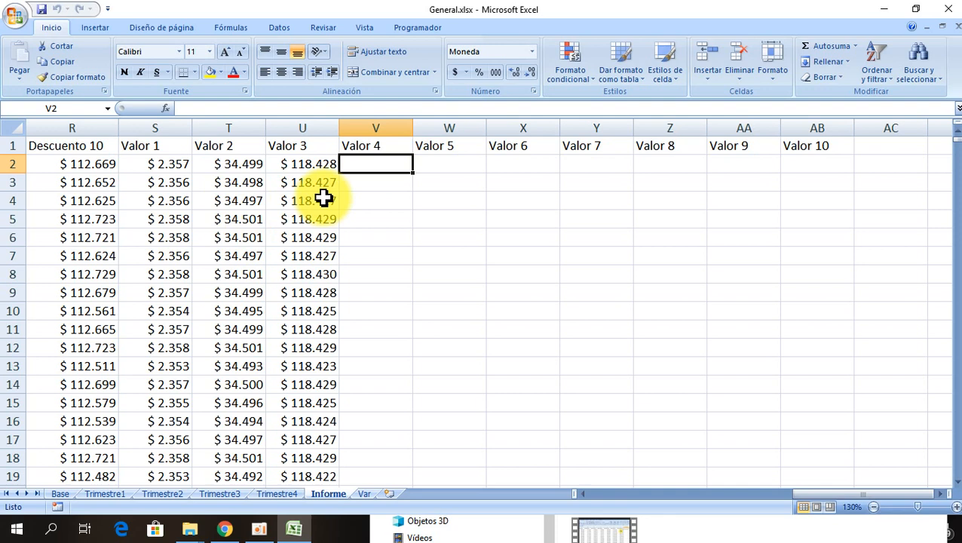
Try to total the Valor 3 column in U5002 by adding single cells with =U2+U3+U4+U5.
key("Left")
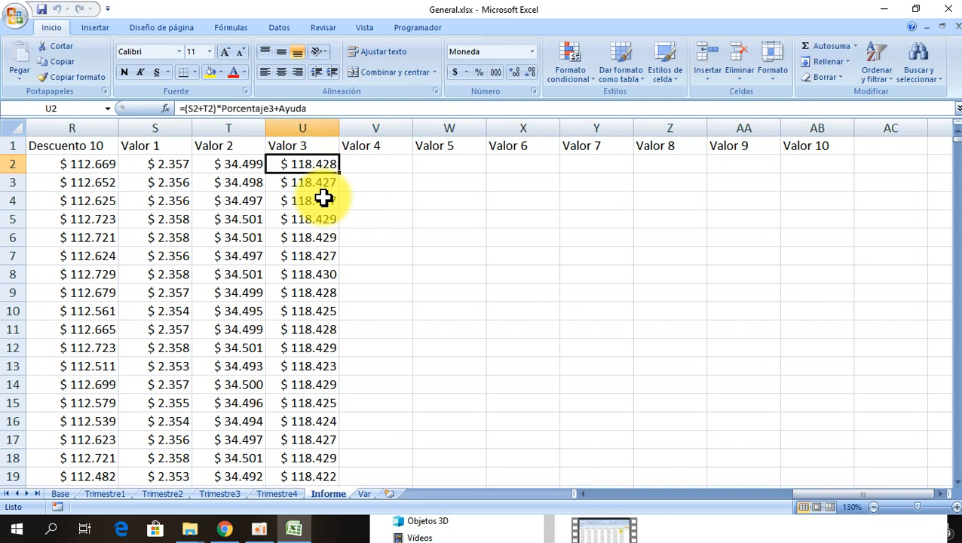
key("ctrl+Down")
key("Down")
key("Down")
key("Down")
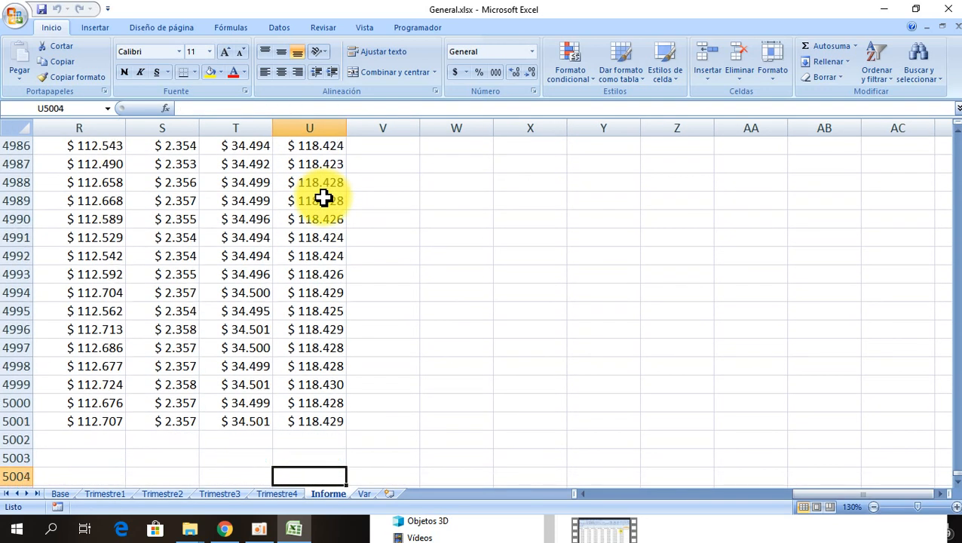
key("Up")
key("Up")
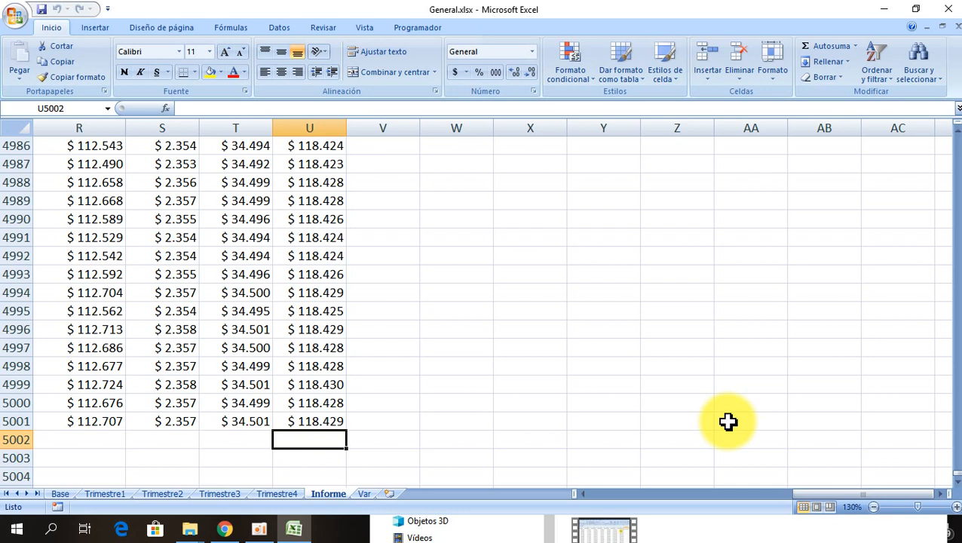
type("=")
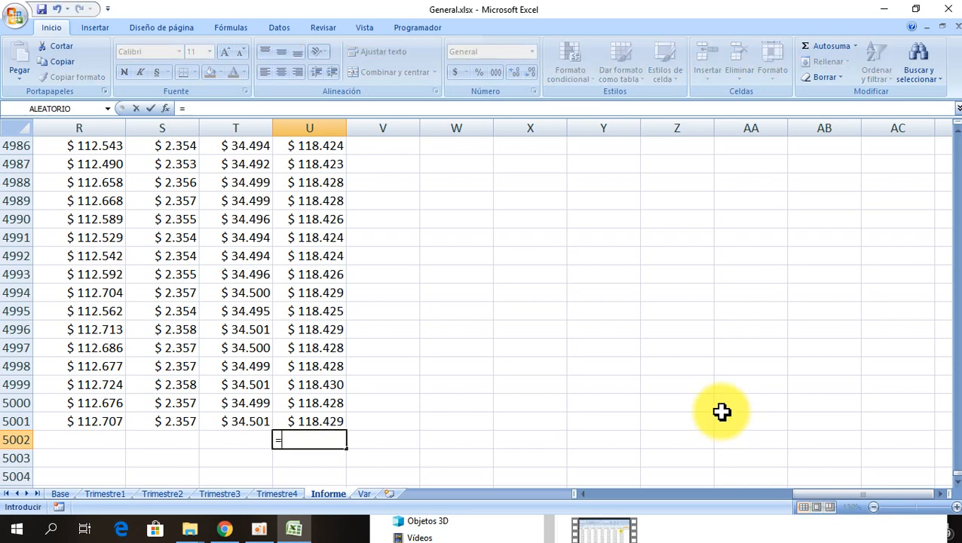
type("U2+U3+U4+U5")
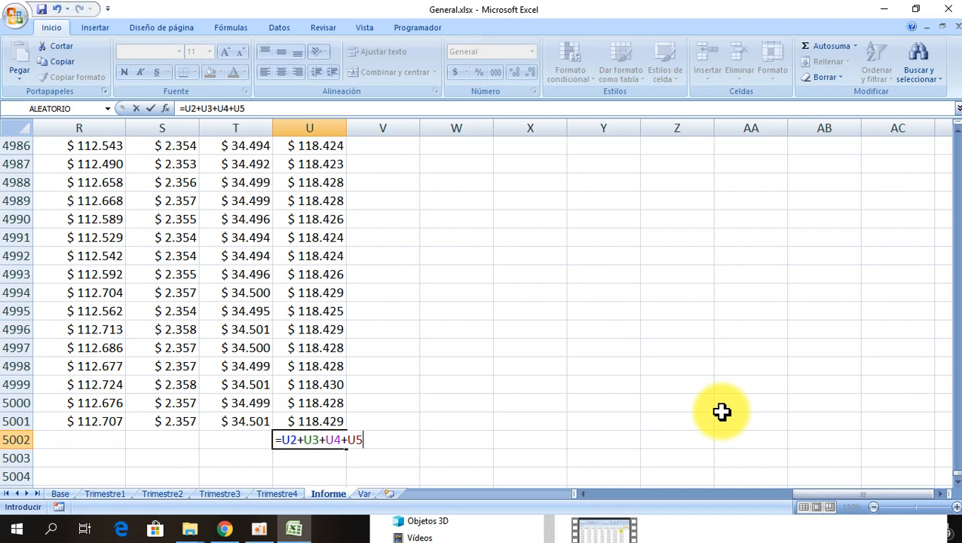
key("Escape")
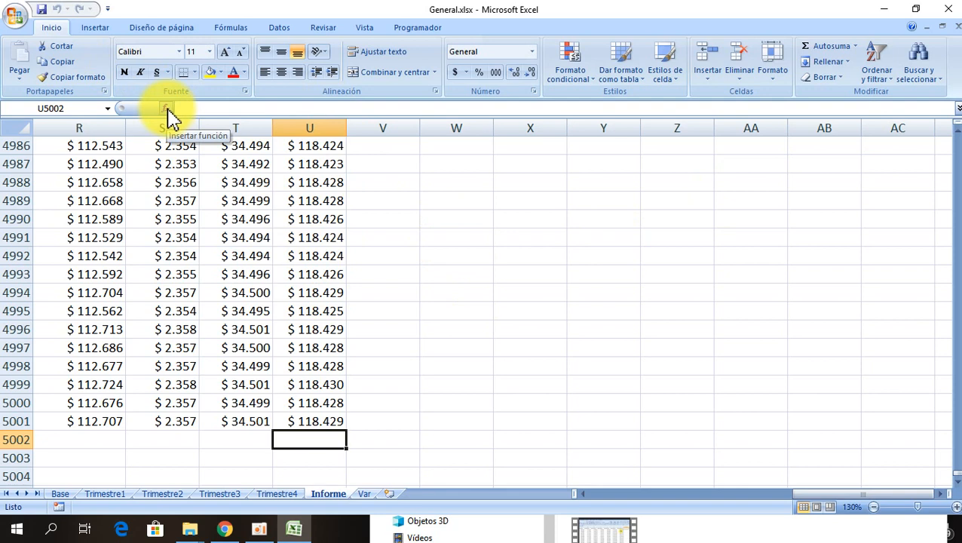
Insert the SUMA function in U5002, picking it from the Todas function category.
left_click(238, 30)
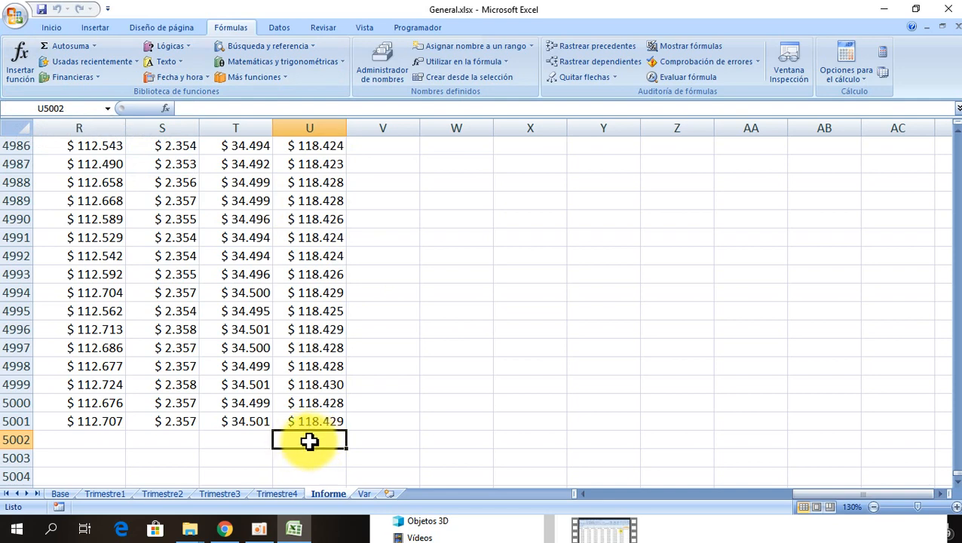
left_click(165, 110)
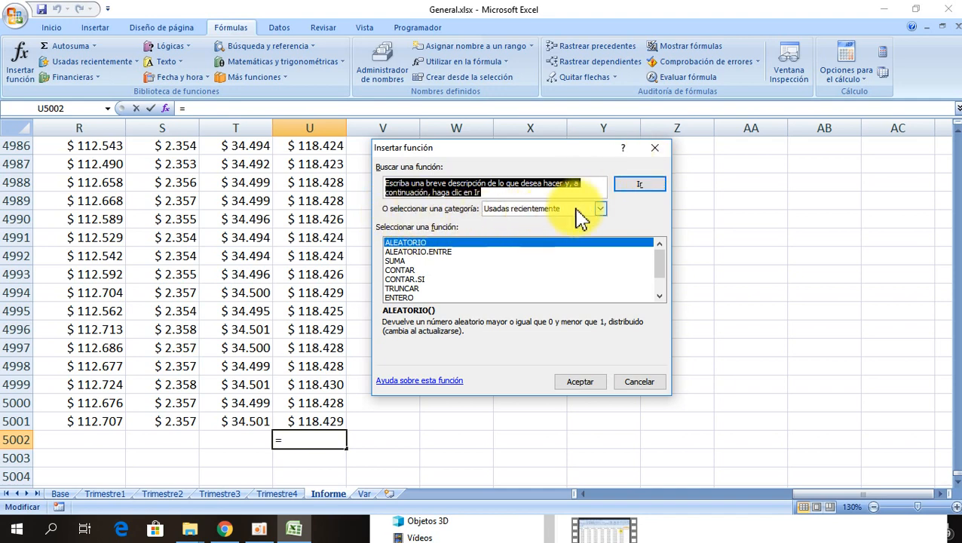
left_click(600, 210)
left_click(600, 210)
left_click(600, 211)
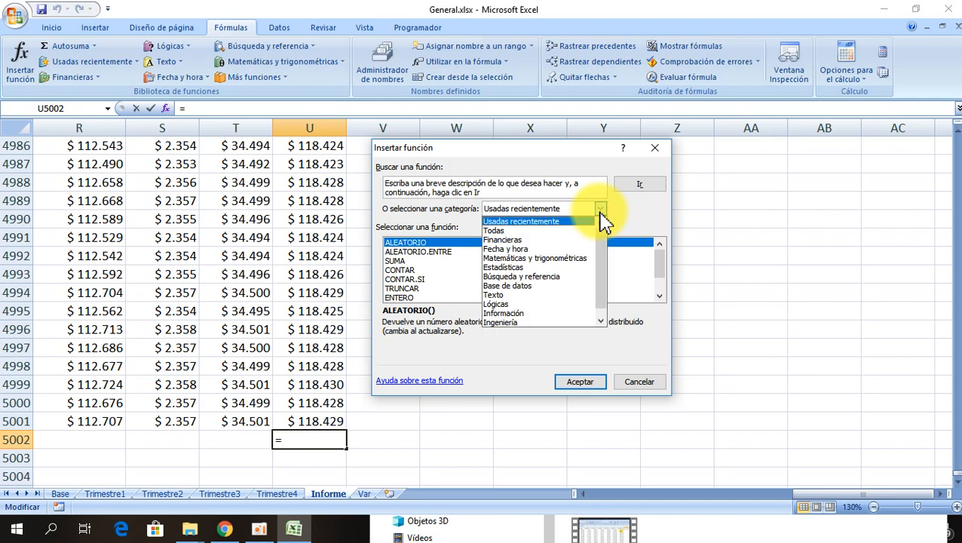
left_click(506, 232)
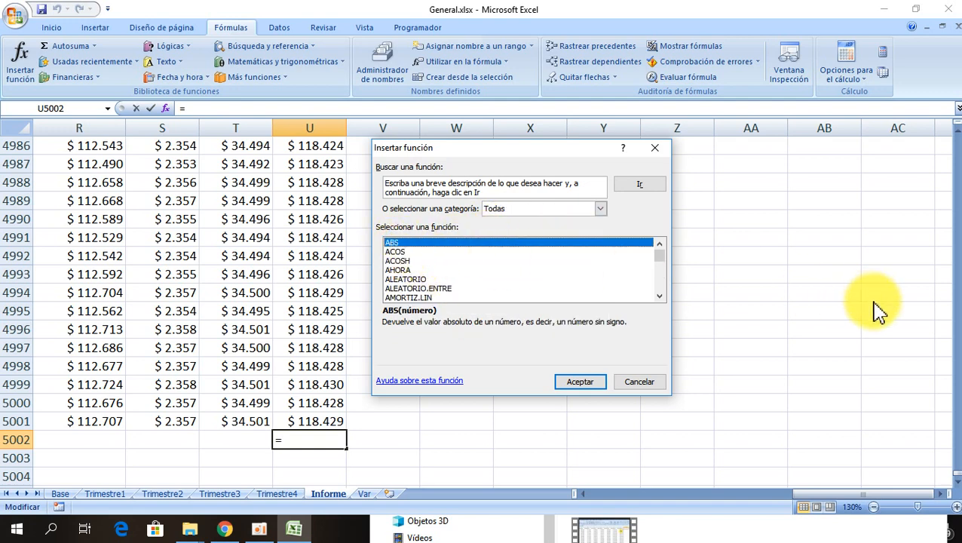
type("sum")
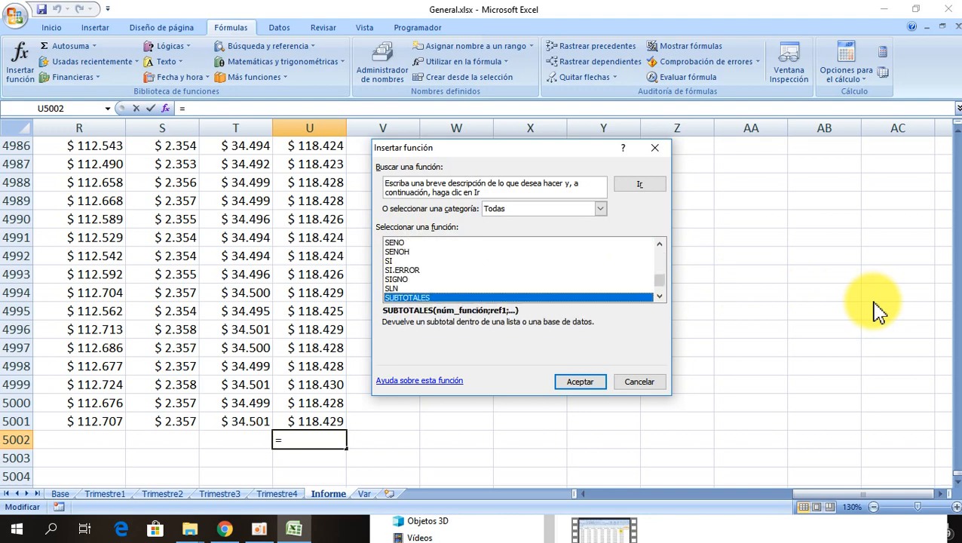
left_click(581, 382)
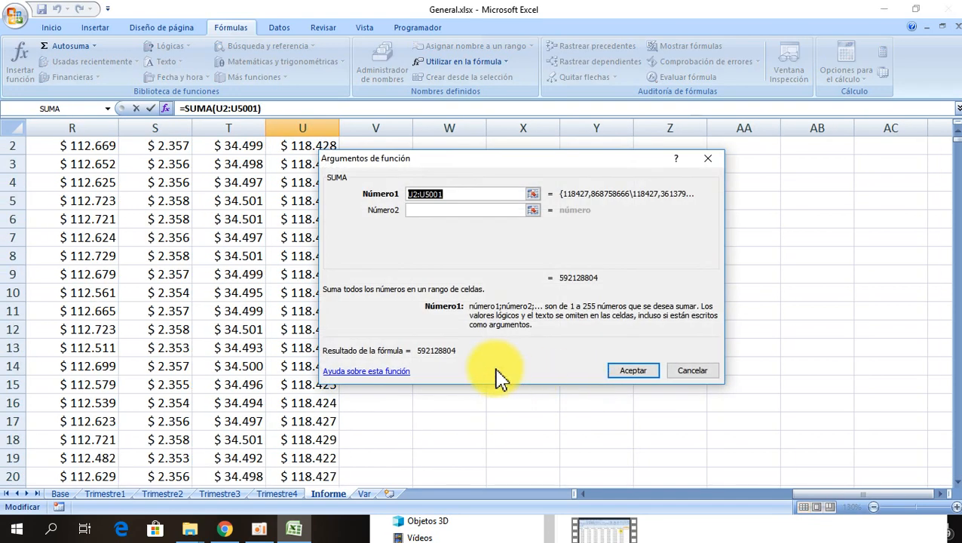
Set the first SUMA argument to the Valor 3 range U2:U5001 and accept the formula.
left_click_drag(456, 355, 640, 410)
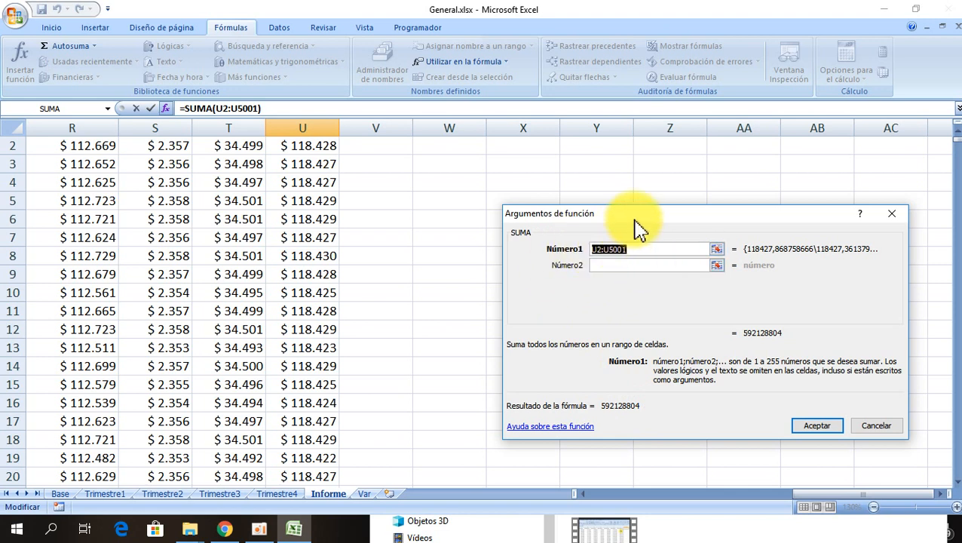
key("BackSpace")
left_click(317, 200)
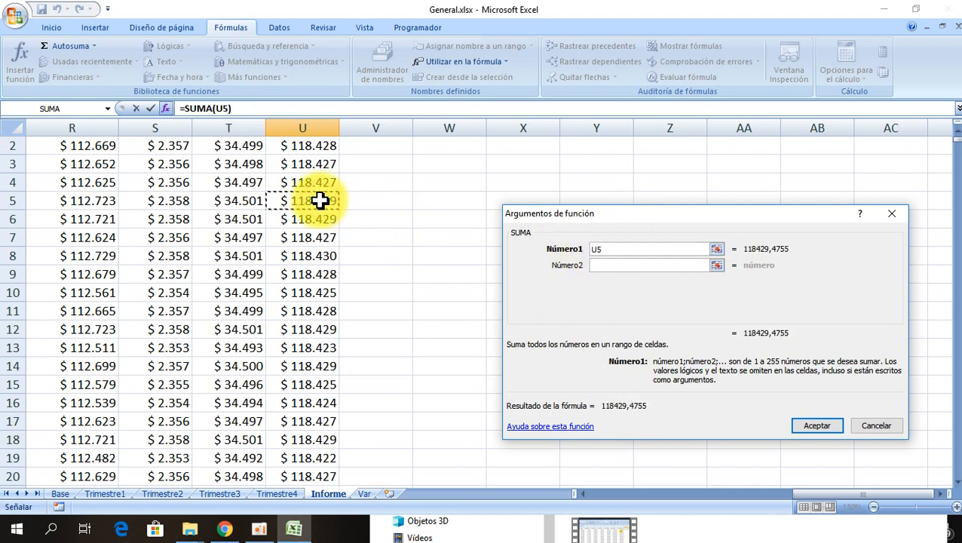
key("ctrl+Up")
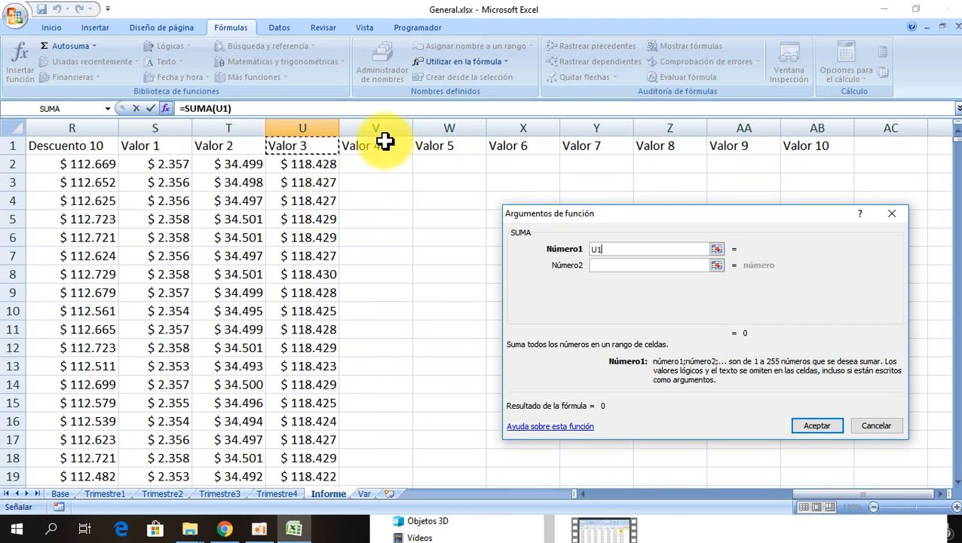
left_click(301, 164)
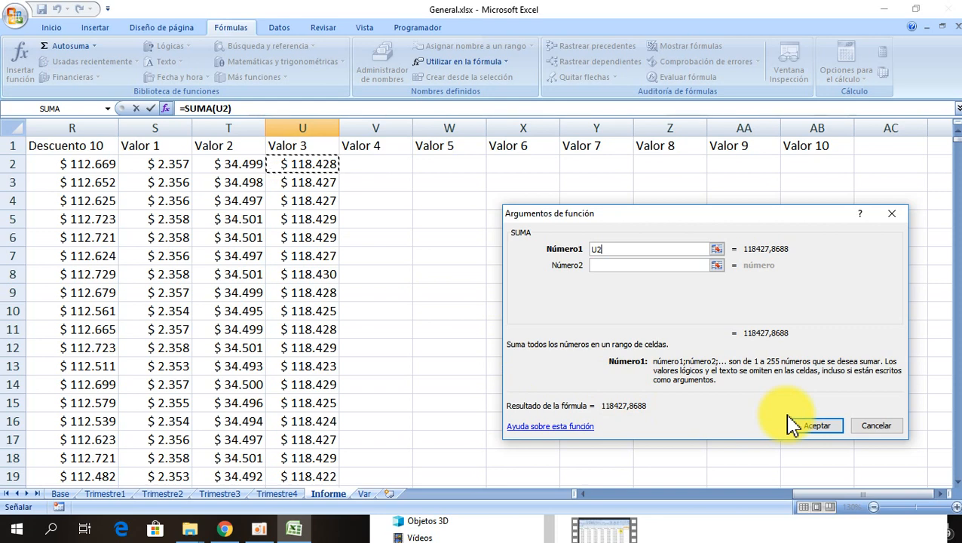
key("ctrl+shift+Down")
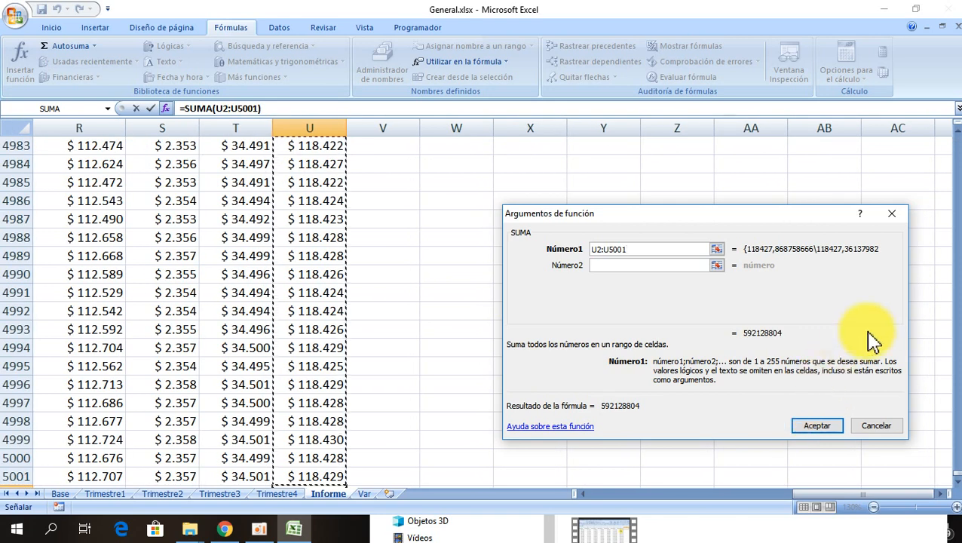
left_click(829, 428)
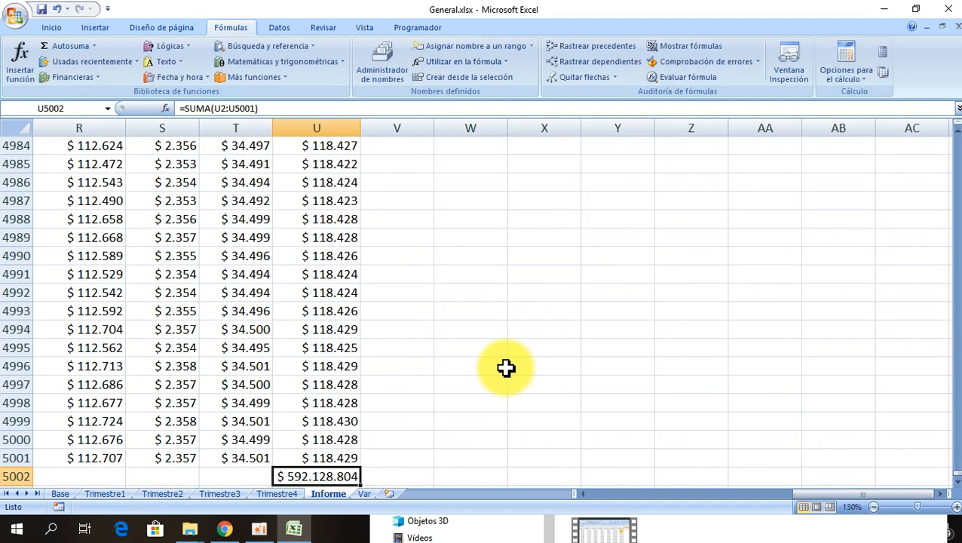
Delete the SUMA total from cell U5002 below the Valor 3 column.
scroll(438, 385, "down", 2)
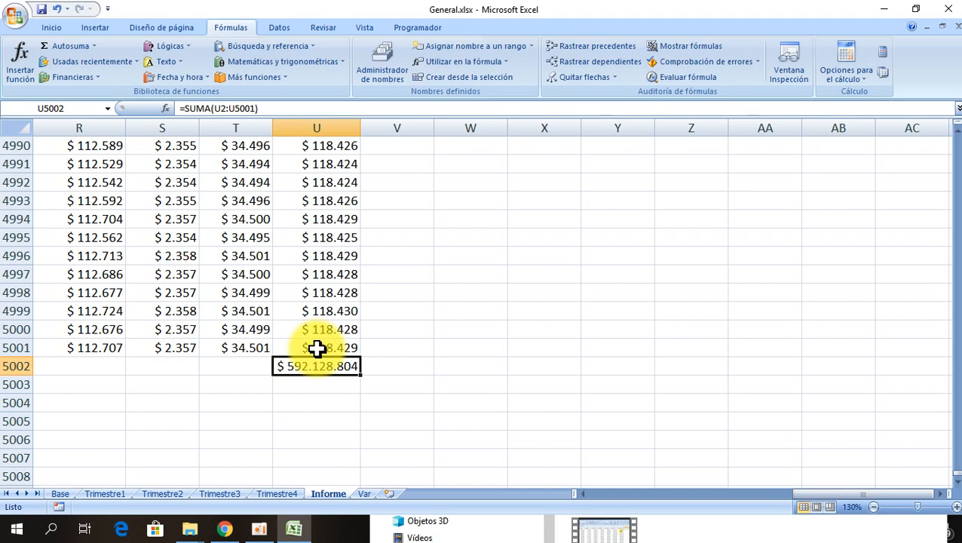
key("Delete")
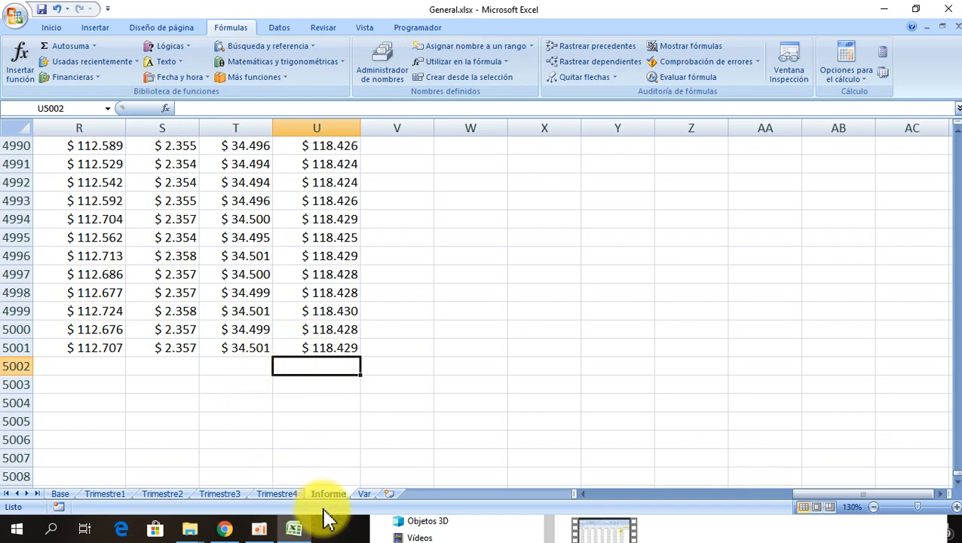
Add a new worksheet to the workbook and name it Calculos.
left_click(390, 494)
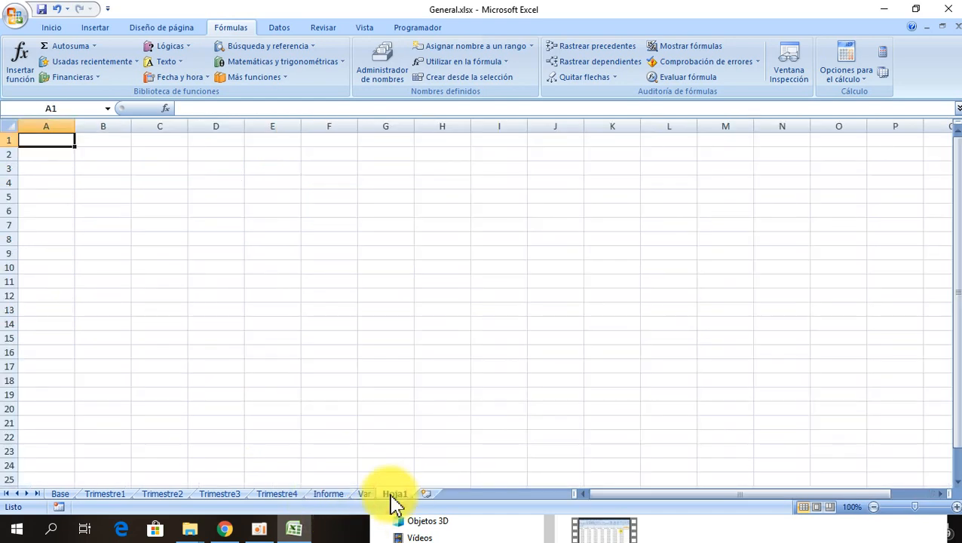
double_click(393, 494)
type("cALCULO")
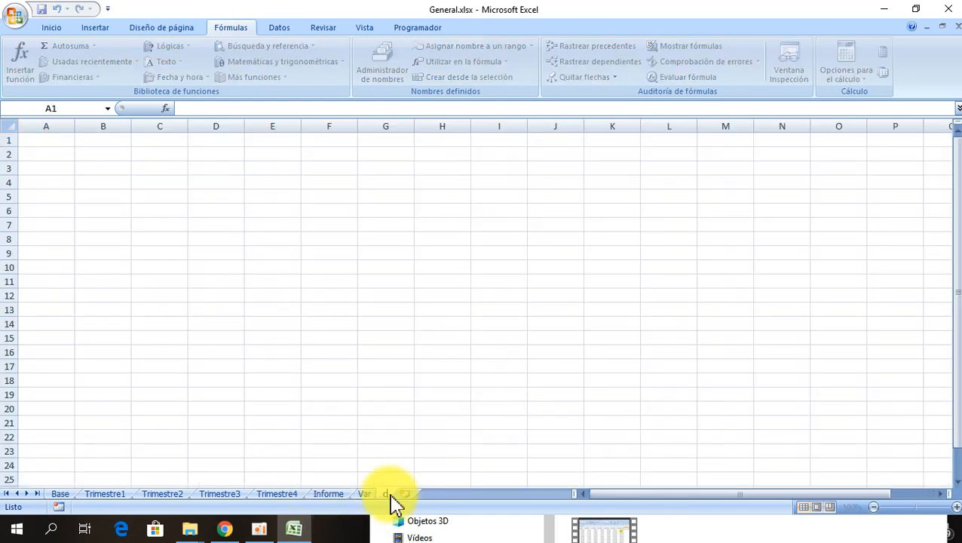
key("BackSpace")
key("BackSpace")
key("BackSpace")
key("BackSpace")
key("BackSpace")
key("BackSpace")
key("BackSpace")
type("Calculo")
key("Return")
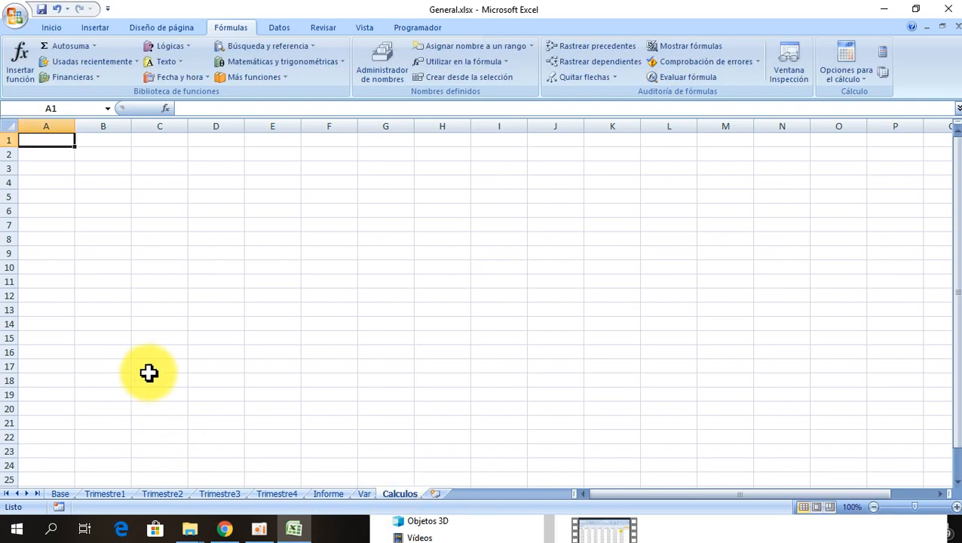
Enter the label "Total Valor 3" in cell A1 of the Calculos sheet.
scroll(166, 378, "up", 12)
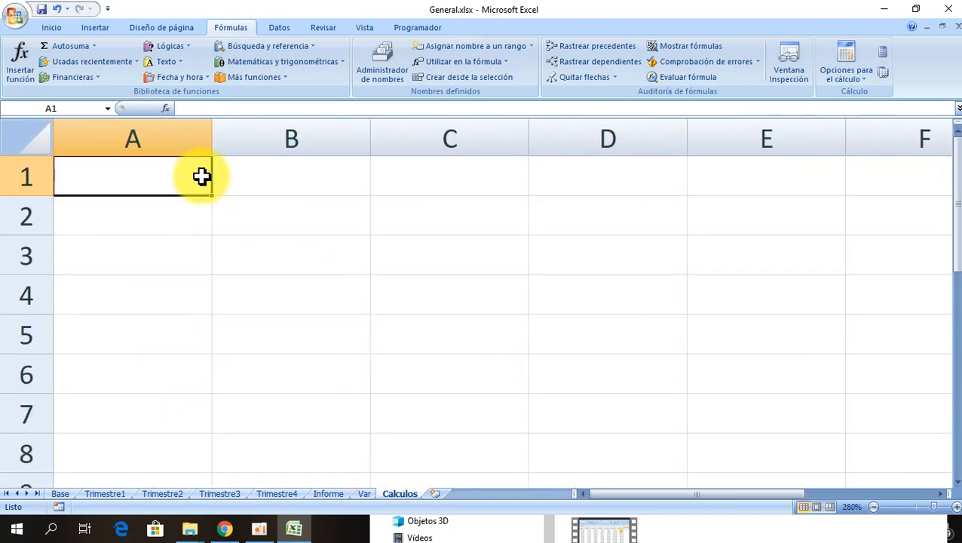
type("Ttota")
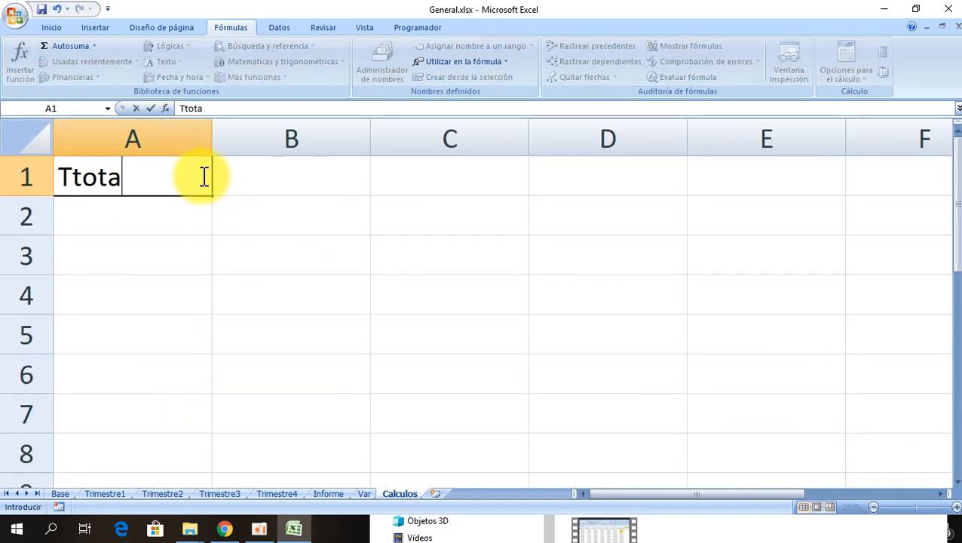
key("BackSpace")
key("BackSpace")
key("BackSpace")
key("BackSpace")
type("otal ")
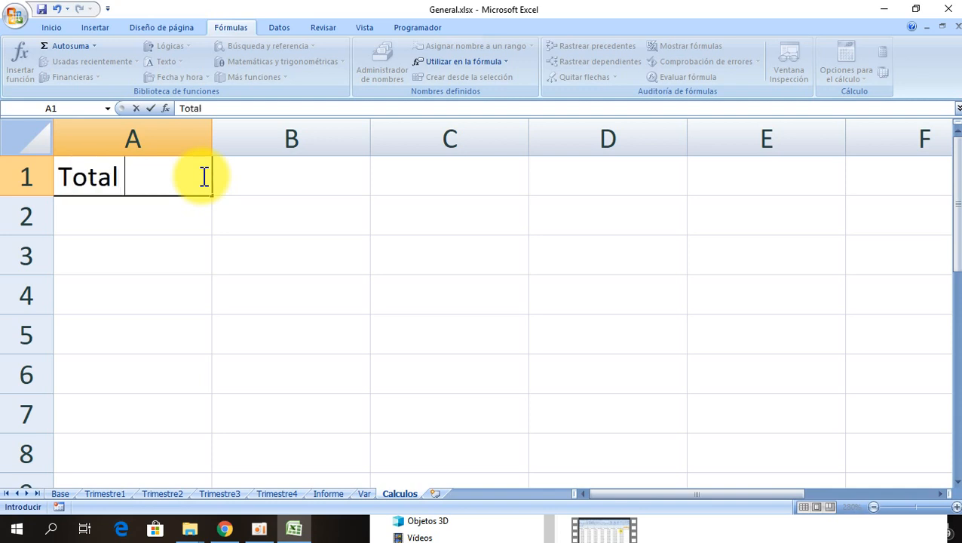
type("Valor 3")
key("Return")
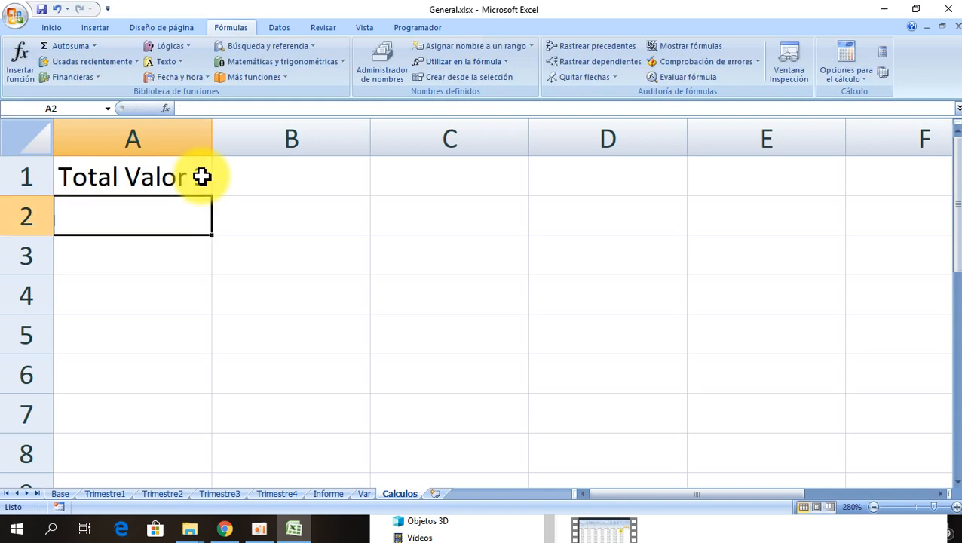
Go to the first Valor 3 value, cell U2, on the Informe sheet.
left_click(329, 494)
left_click(344, 274)
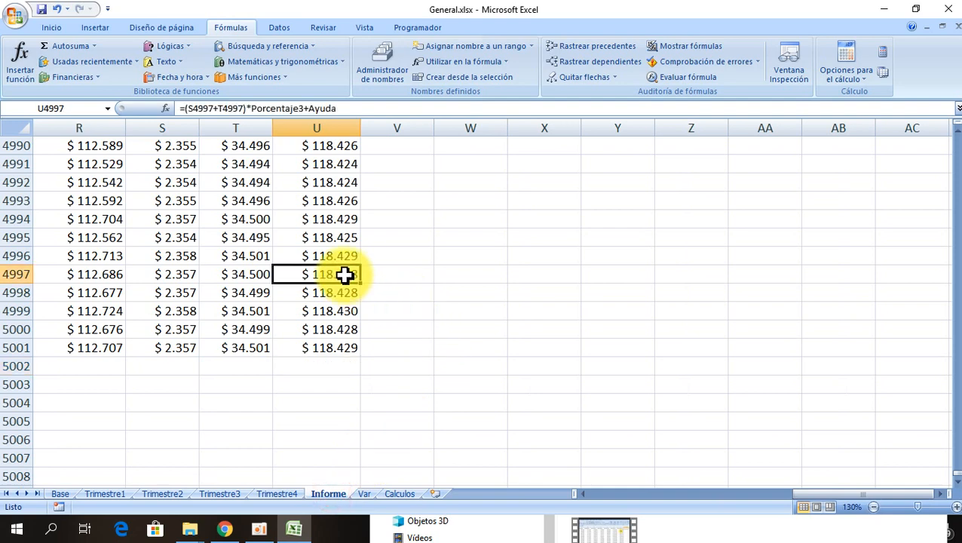
key("End")
key("Up")
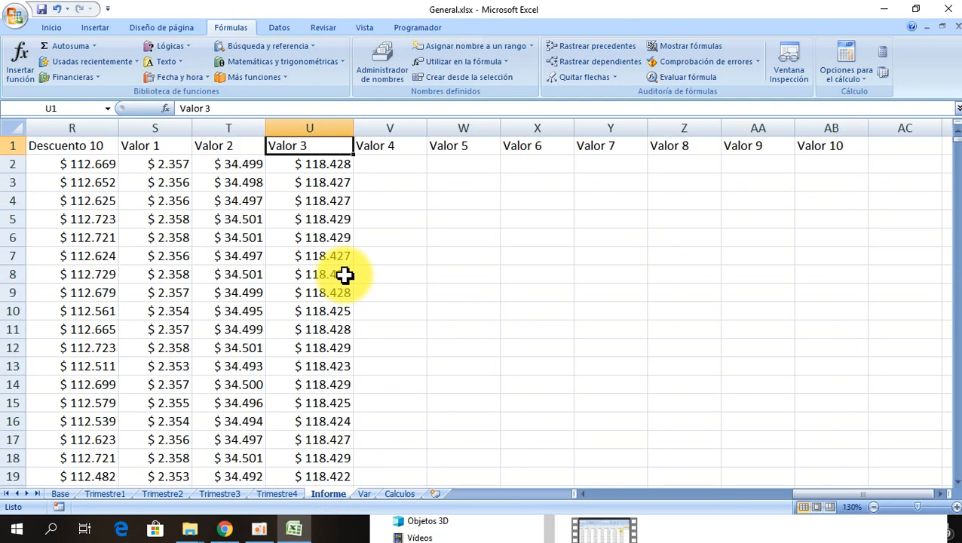
key("Down")
key("Up")
key("Down")
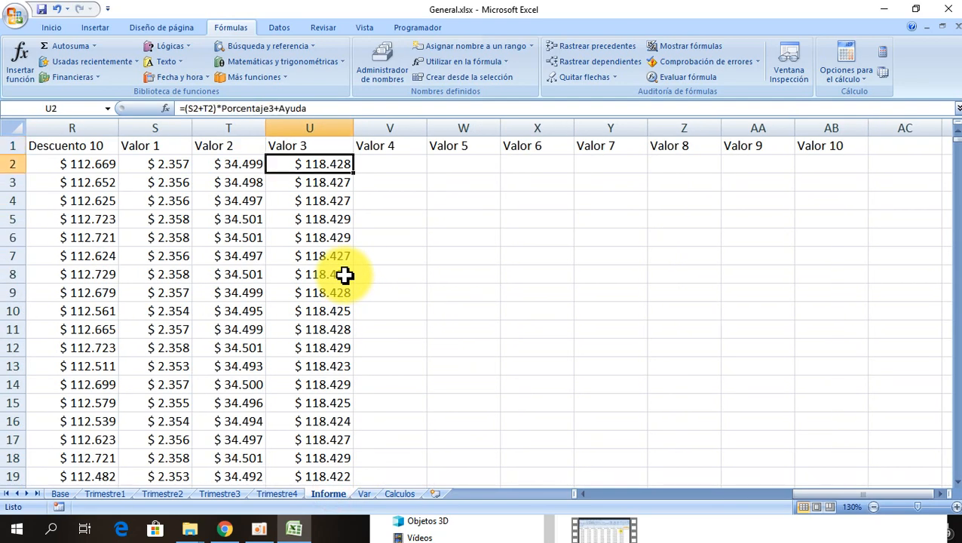
Widen column B on the Calculos sheet, beside the Total Valor 3 label.
left_click(400, 494)
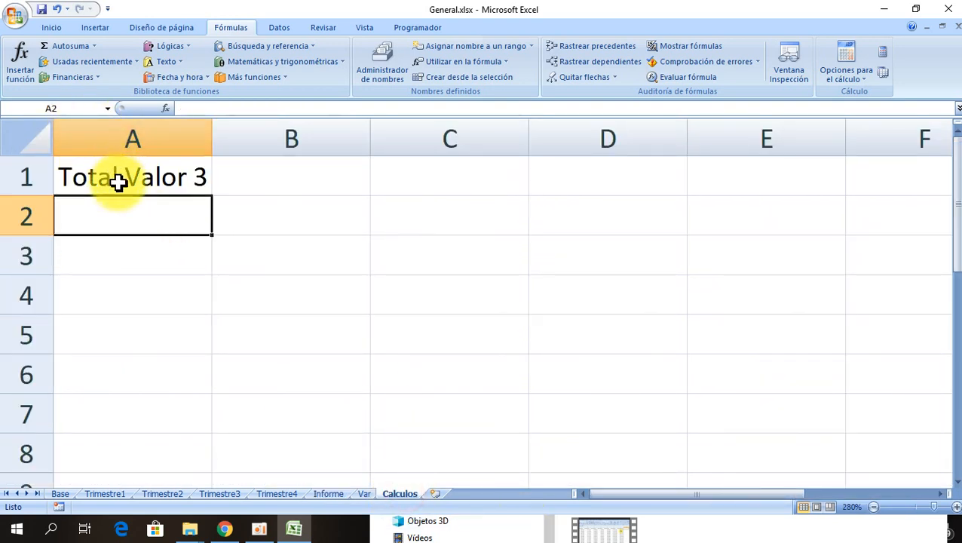
left_click(292, 181)
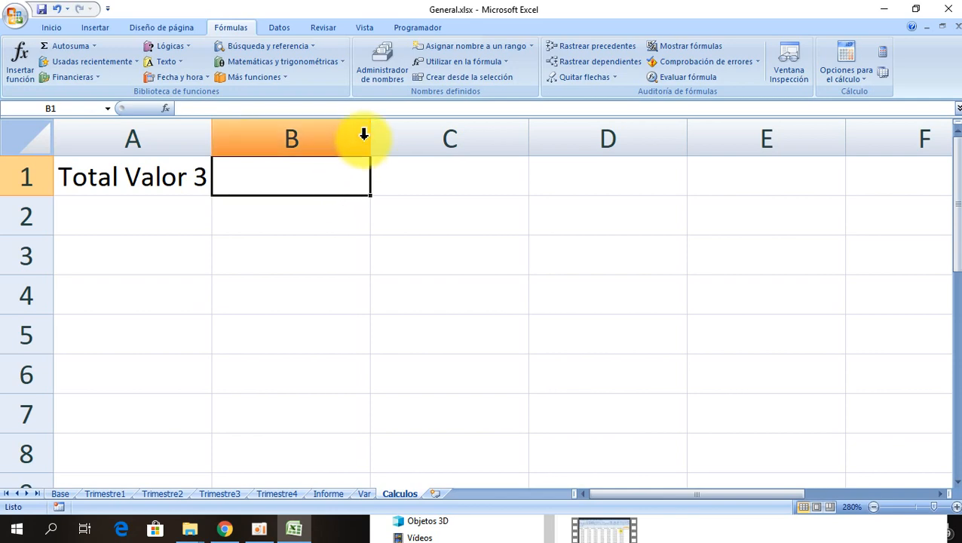
left_click_drag(370, 144, 409, 155)
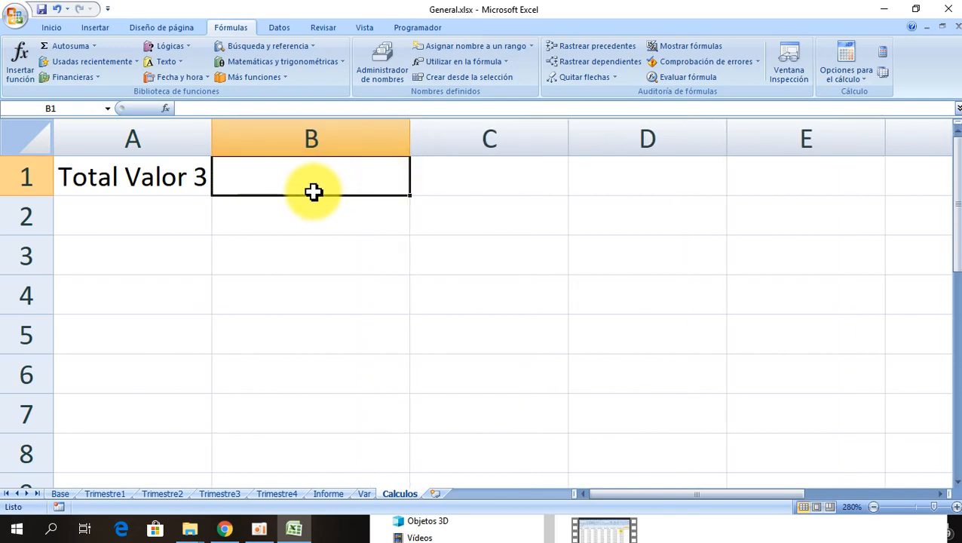
Copy the currency format of a Valor 3 cell on the Informe sheet to cell B1 of the Calculos sheet.
left_click(330, 494)
left_click(315, 202)
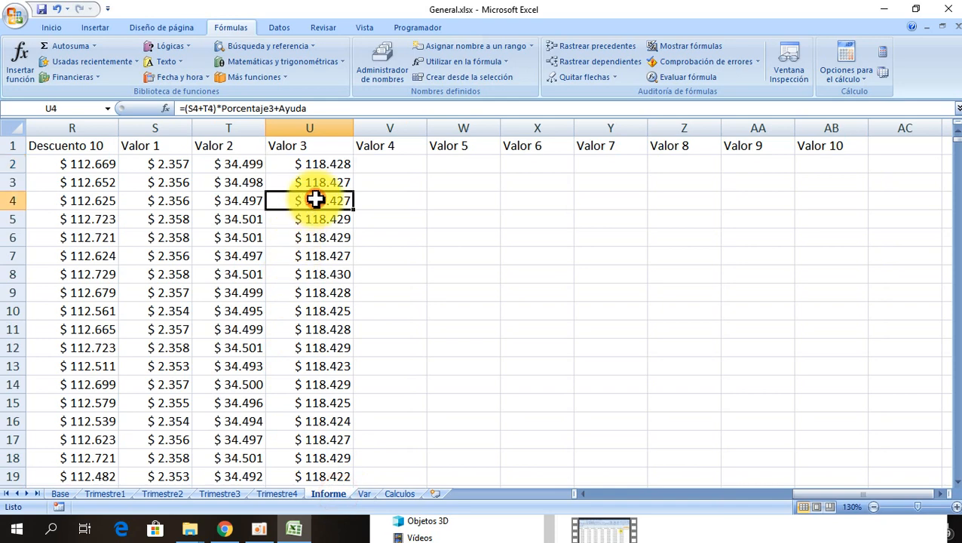
left_click(51, 27)
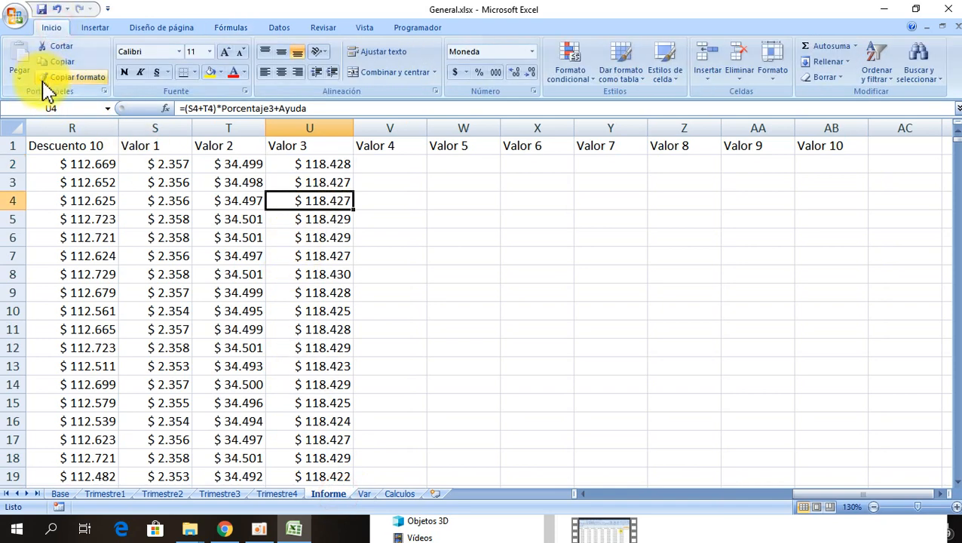
left_click(73, 77)
left_click(397, 495)
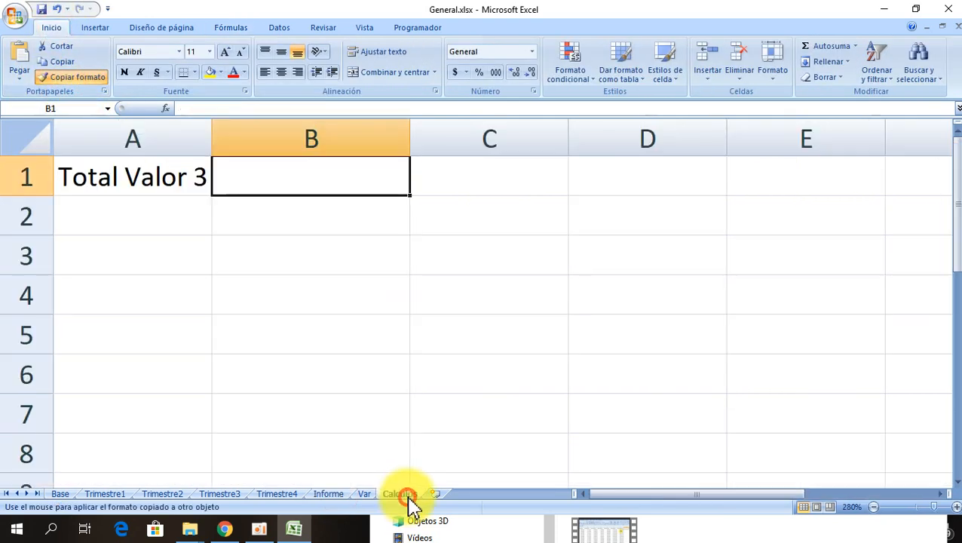
left_click(275, 177)
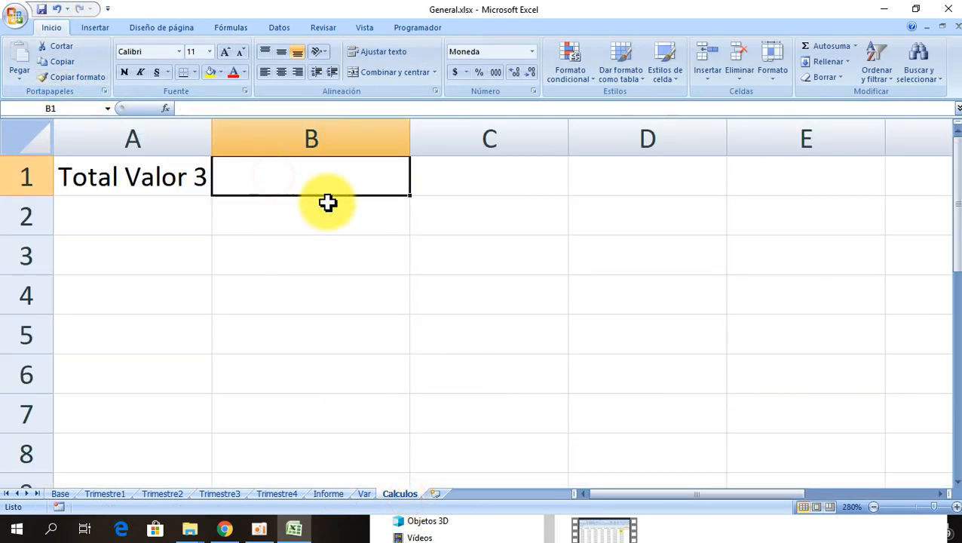
Insert the SUMA function in cell B1 of the Calculos sheet, choosing it from the Todas category.
left_click(167, 110)
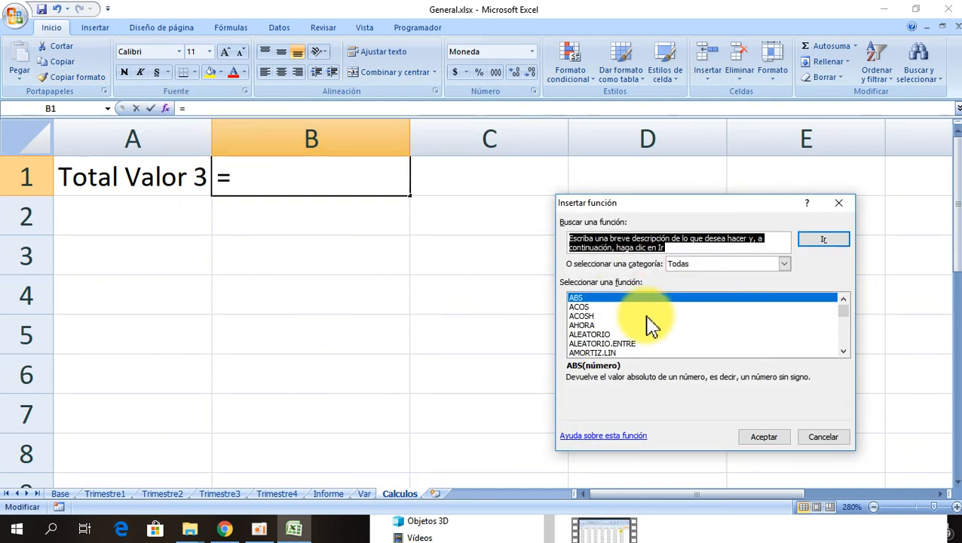
left_click(693, 264)
left_click(698, 288)
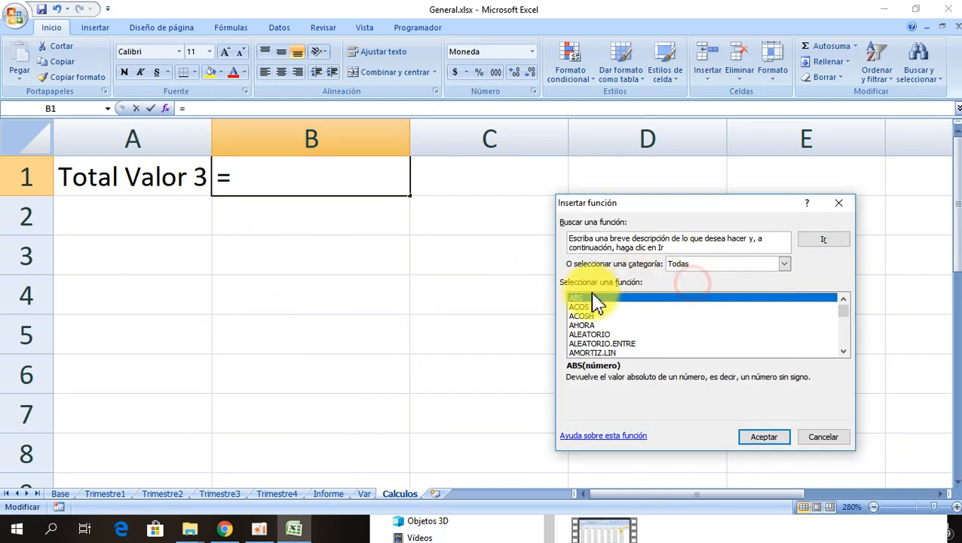
left_click(596, 317)
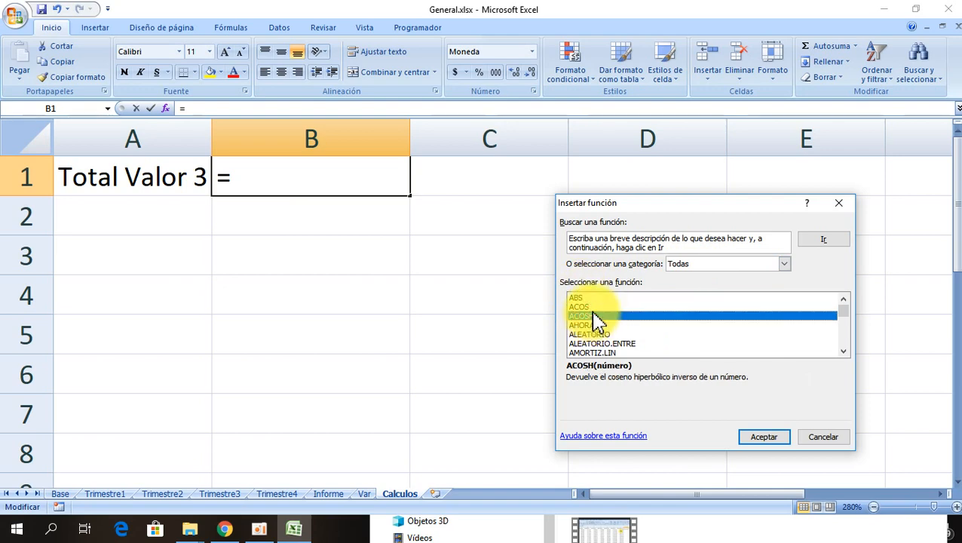
type("suma")
left_click(785, 437)
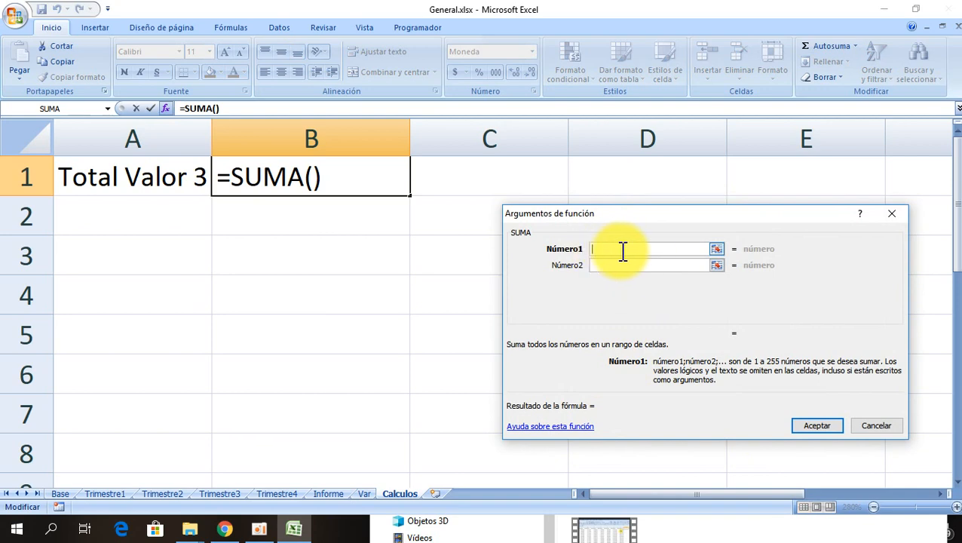
Set the SUMA argument to the absolute range Informe!$U$2:$U$5001 and accept the formula.
left_click(330, 494)
left_click(312, 165)
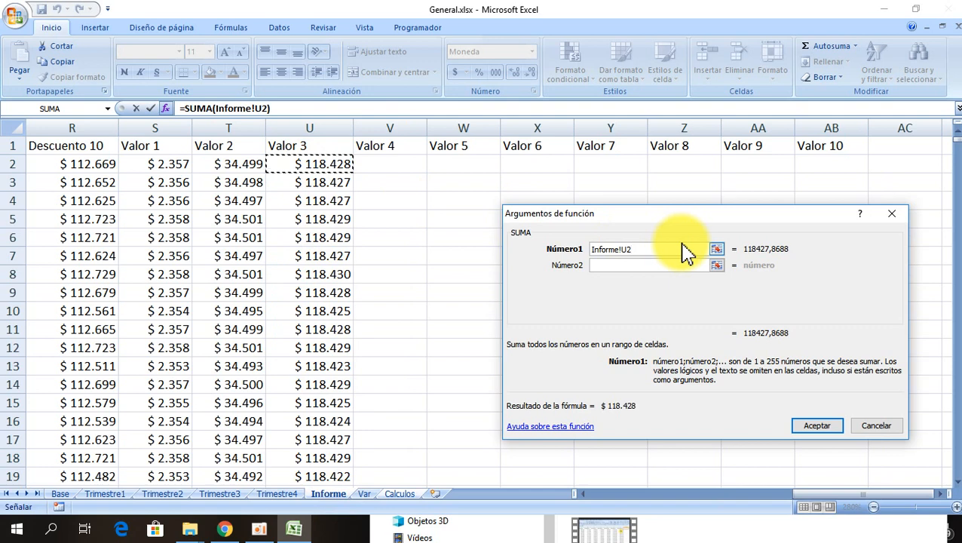
key("ctrl+shift+Down")
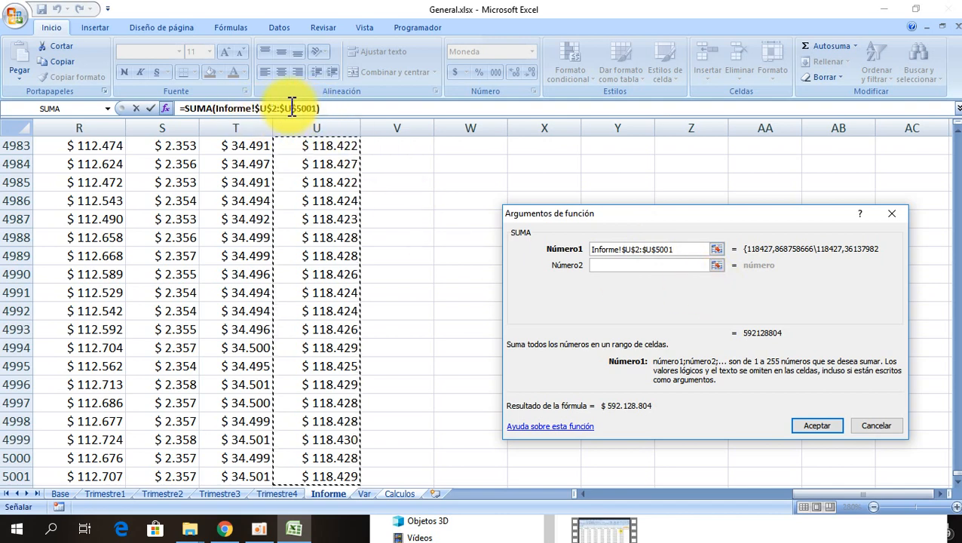
left_click(817, 430)
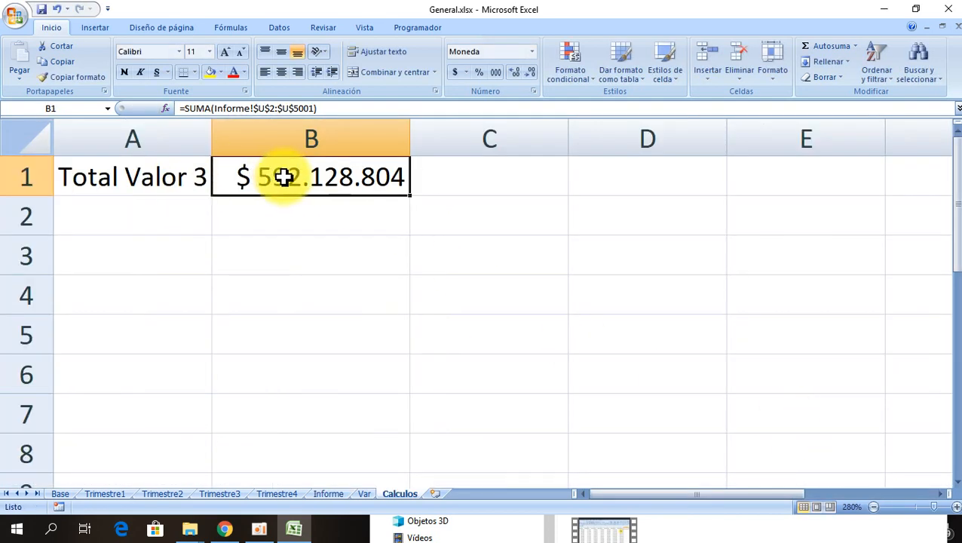
Enter the label "Promedio salario" in cell A2 and widen column A to fit it.
left_click(121, 199)
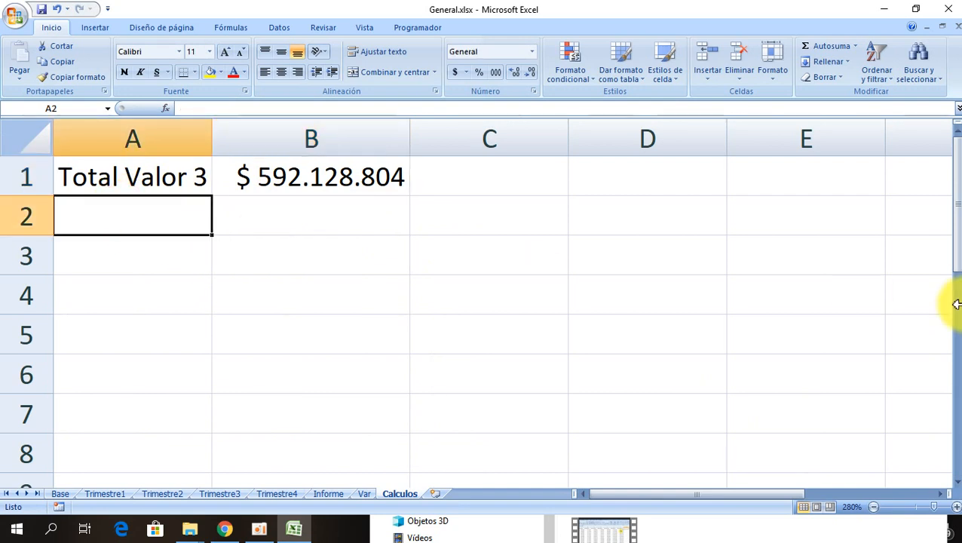
type("Promedio salario")
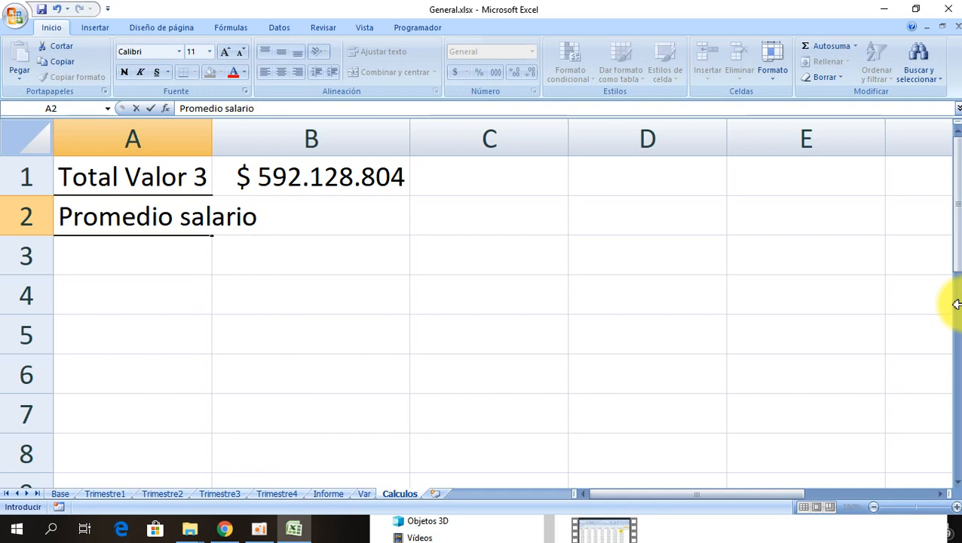
key("Return")
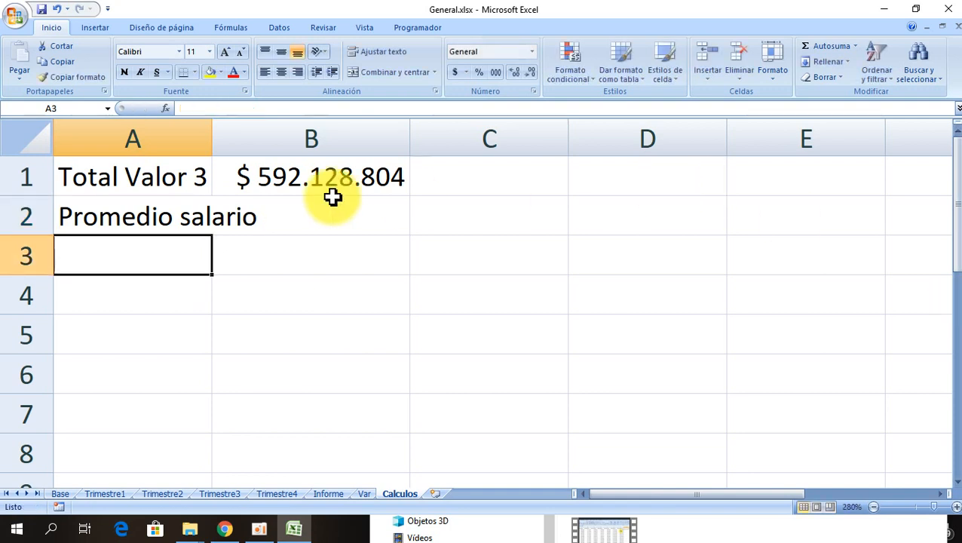
left_click_drag(209, 135, 348, 137)
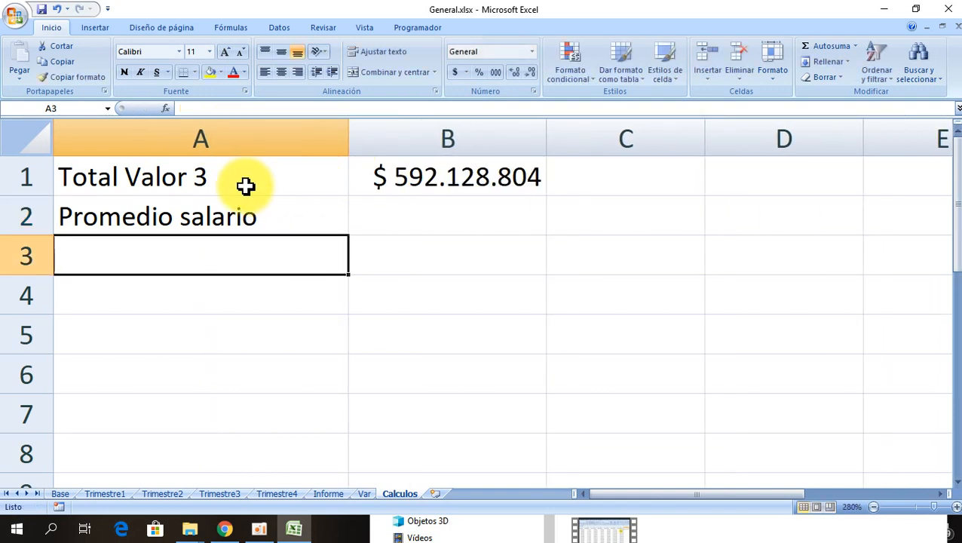
Copy the Descuento 5 header format from the Var sheet to the labels in A1 and A2 of the Calculos sheet.
left_click(243, 182)
left_click(364, 494)
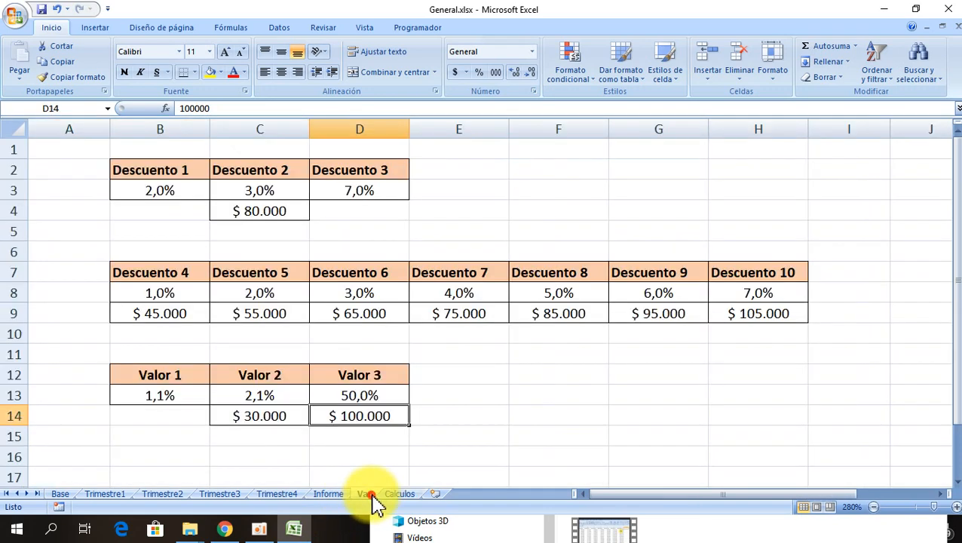
left_click(252, 275)
left_click(77, 77)
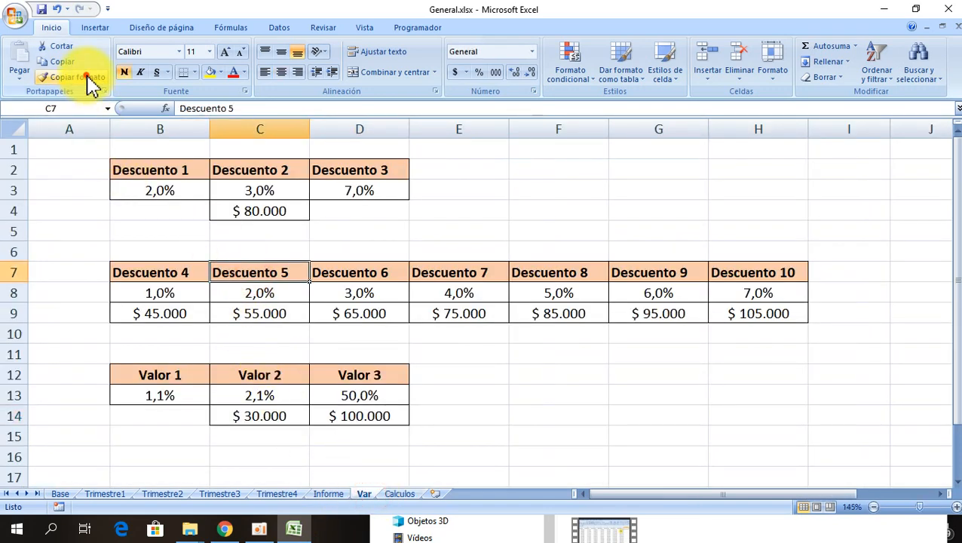
left_click(400, 495)
left_click(146, 187)
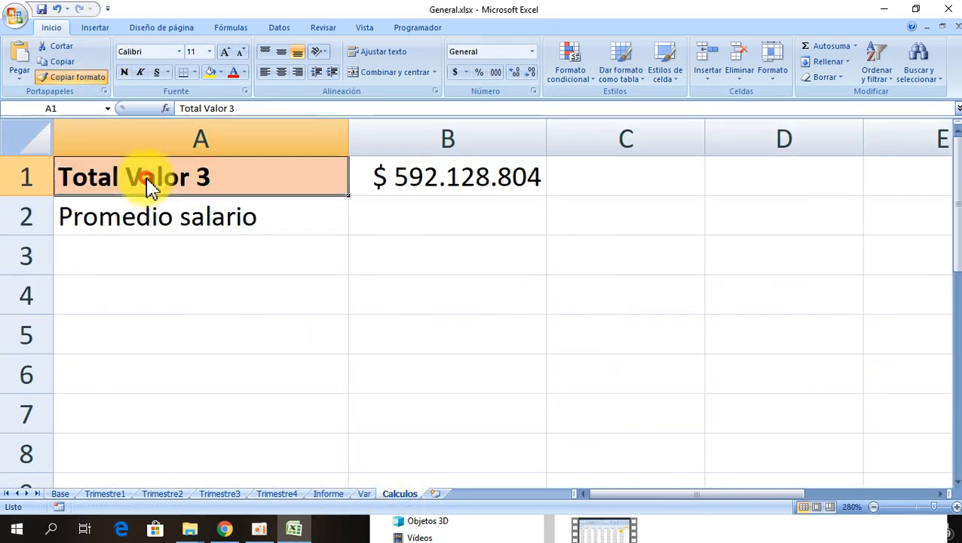
left_click(76, 78)
left_click(227, 220)
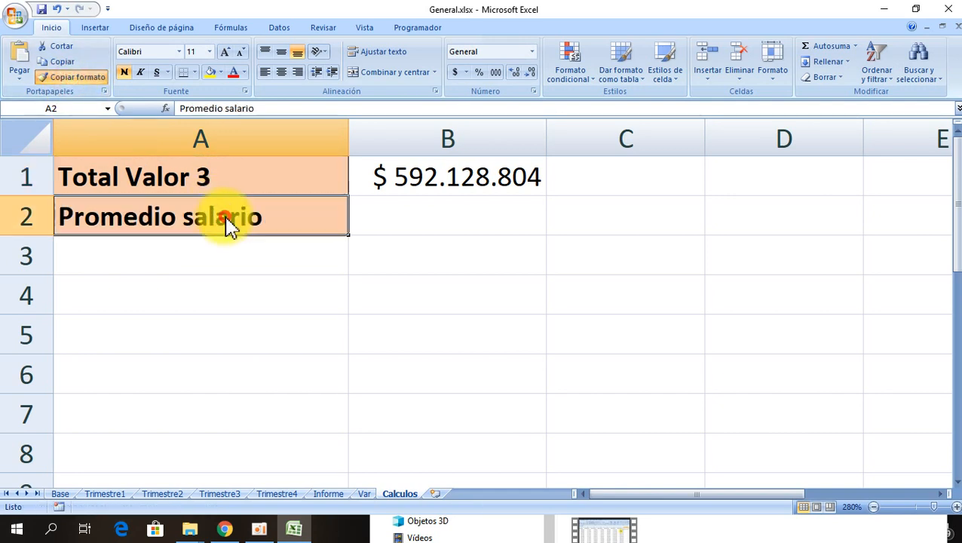
Copy the currency format of cell B1 to cell B2, beside the Promedio salario label.
left_click(419, 229)
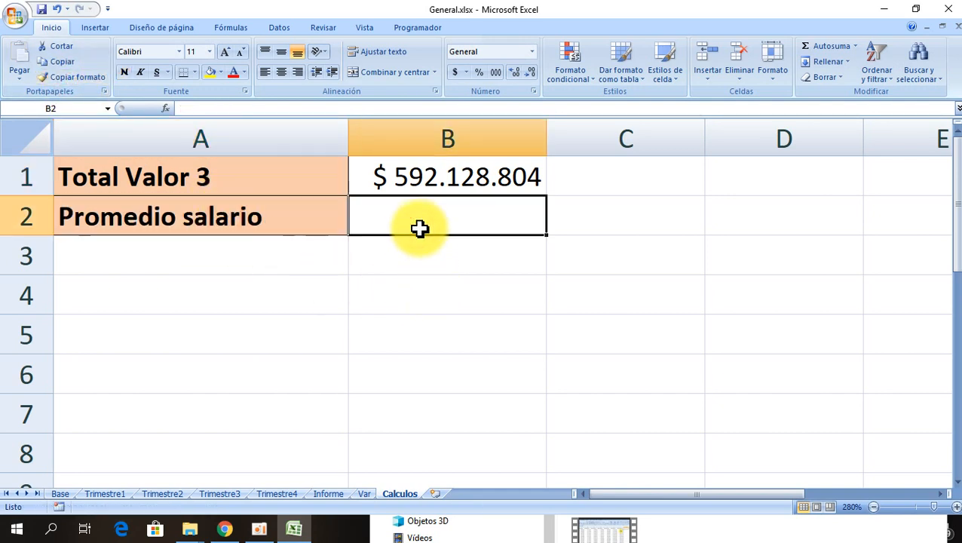
left_click(431, 185)
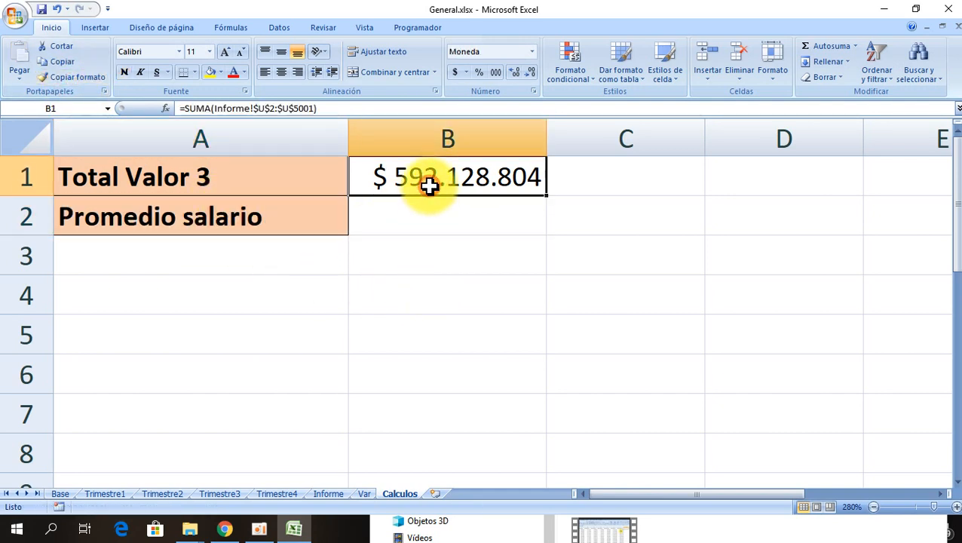
left_click(79, 78)
left_click(448, 224)
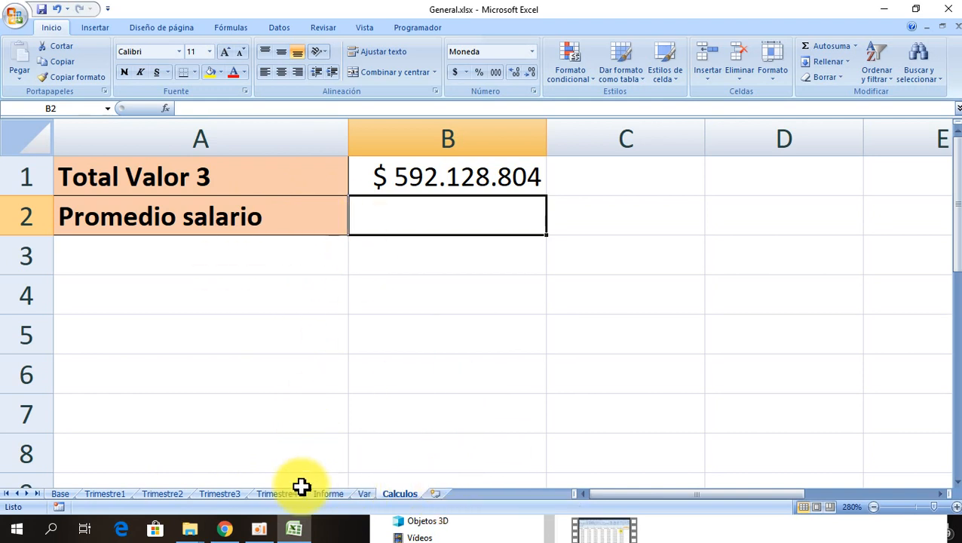
Go to the first value of the Total column, cell C2, on the Informe sheet.
left_click(327, 496)
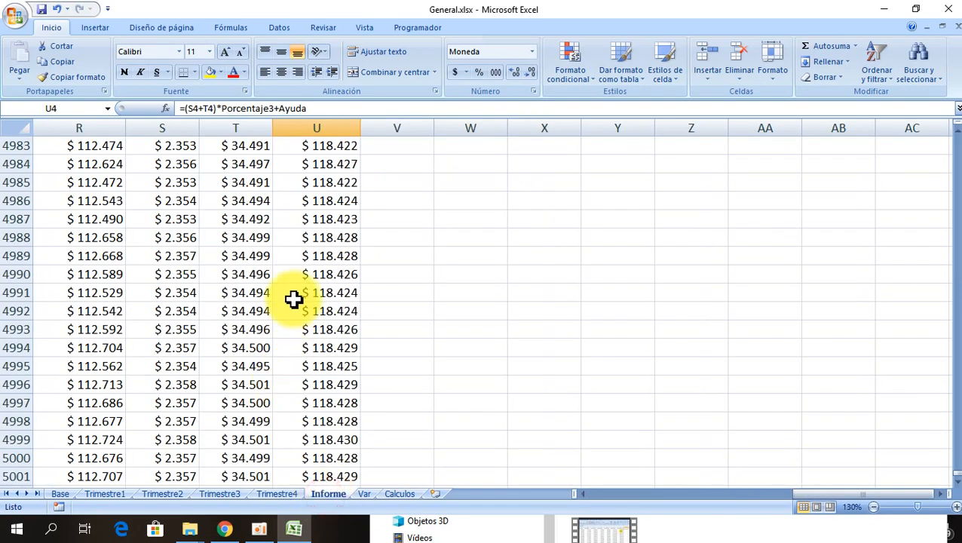
key("Left")
key("Left")
key("Left")
key("Left")
key("Left")
key("Left")
key("Left")
key("Left")
key("Left")
key("Left")
key("Left")
key("Left")
key("Left")
key("Left")
key("Left")
key("Left")
key("Left")
key("Left")
key("Left")
key("Left")
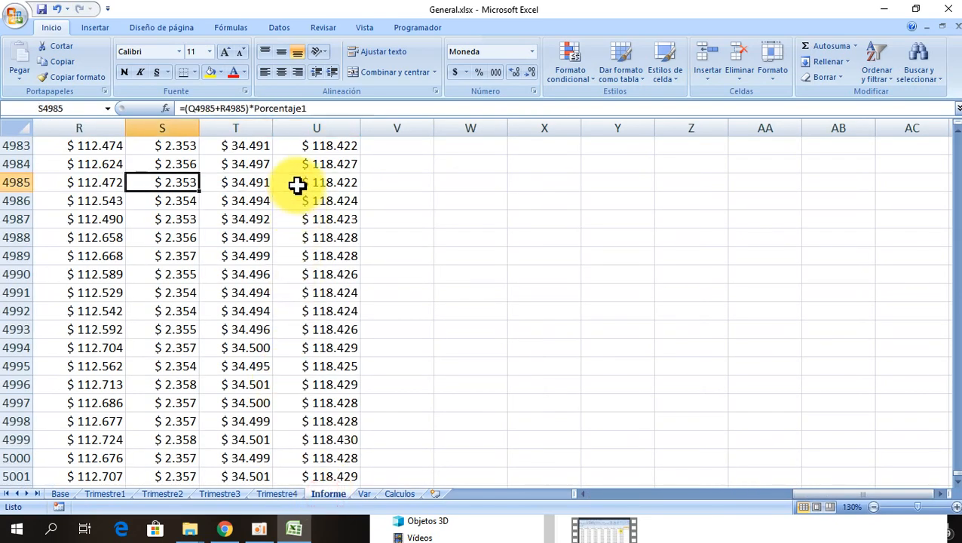
key("Right")
key("Right")
key("Right")
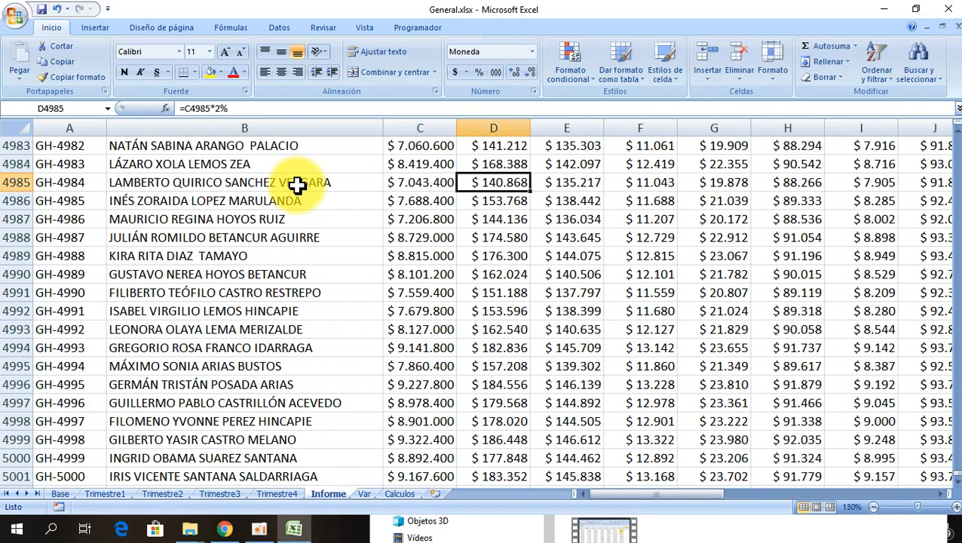
key("ctrl+Up")
key("Left")
key("Down")
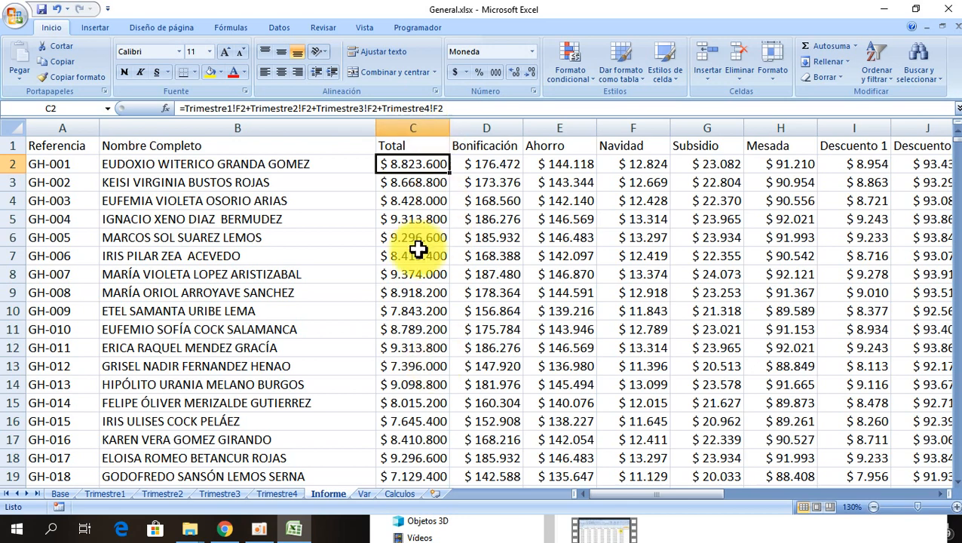
Insert the PROMEDIO function in cell B2 of the Calculos sheet.
left_click(399, 495)
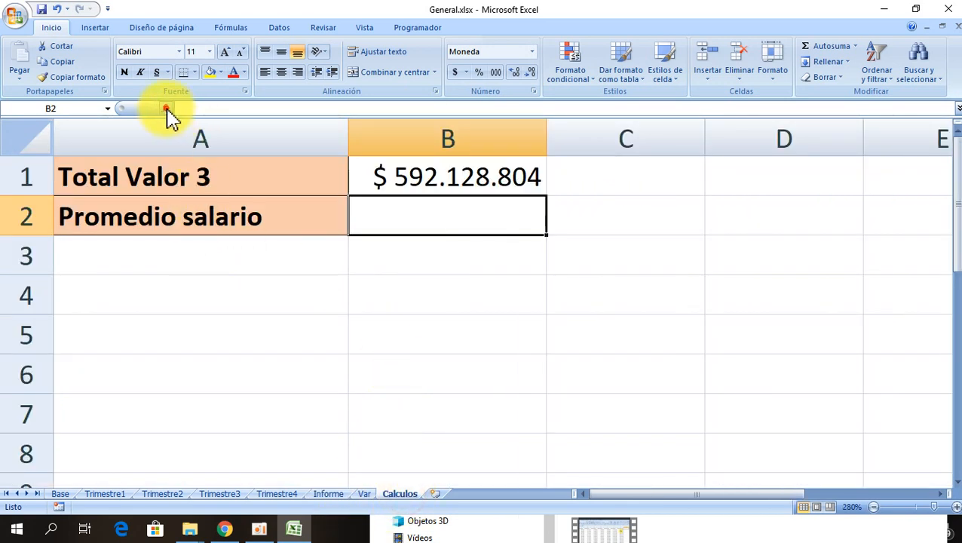
left_click(166, 109)
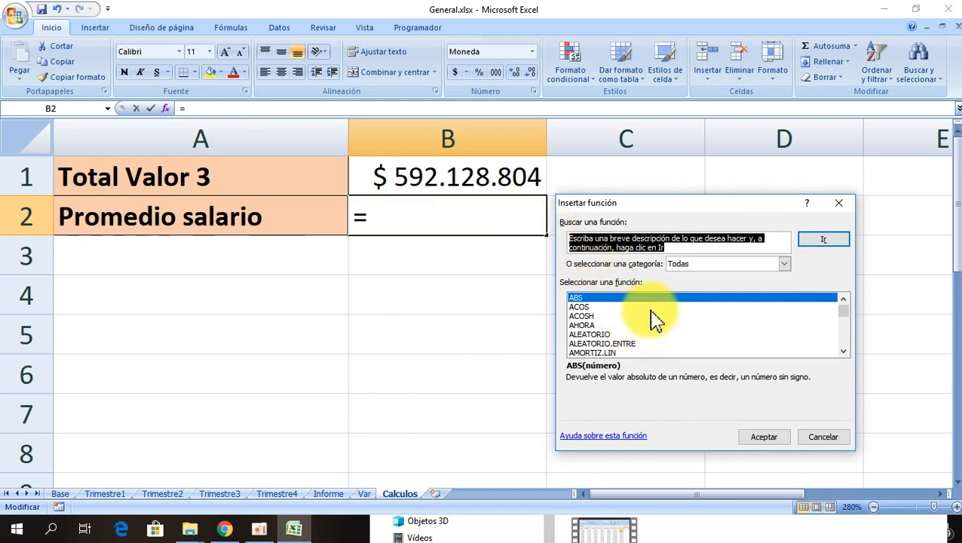
left_click(604, 301)
type("pro")
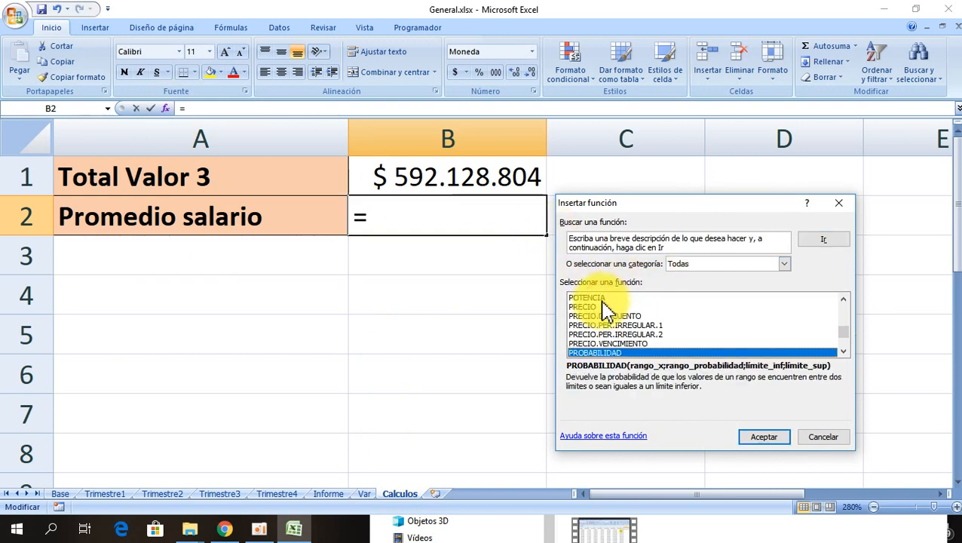
left_click(845, 352)
left_click(845, 352)
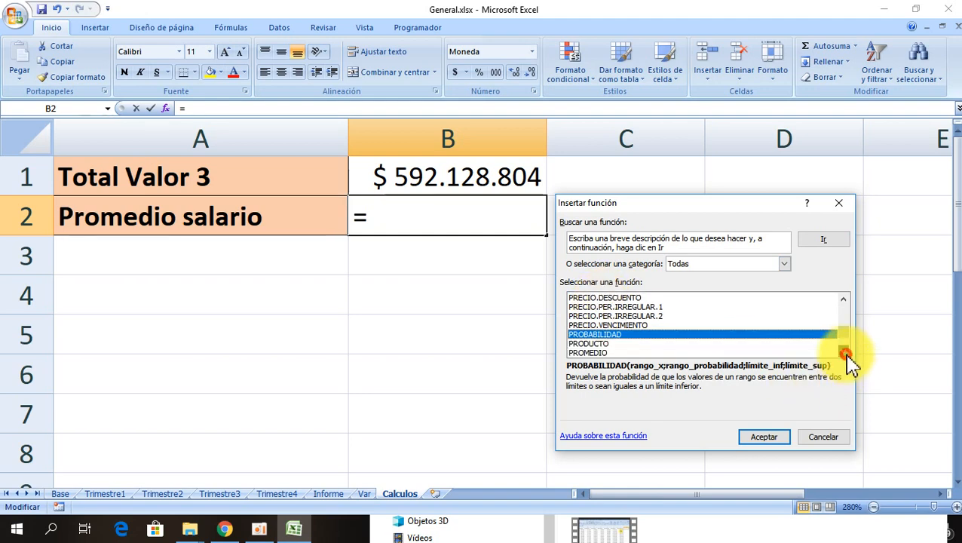
left_click(844, 352)
left_click(591, 344)
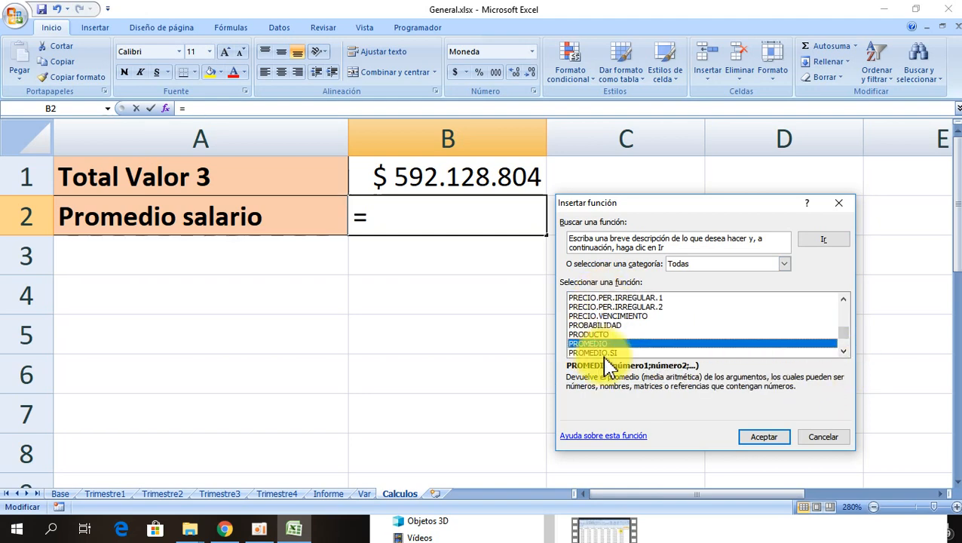
left_click(755, 439)
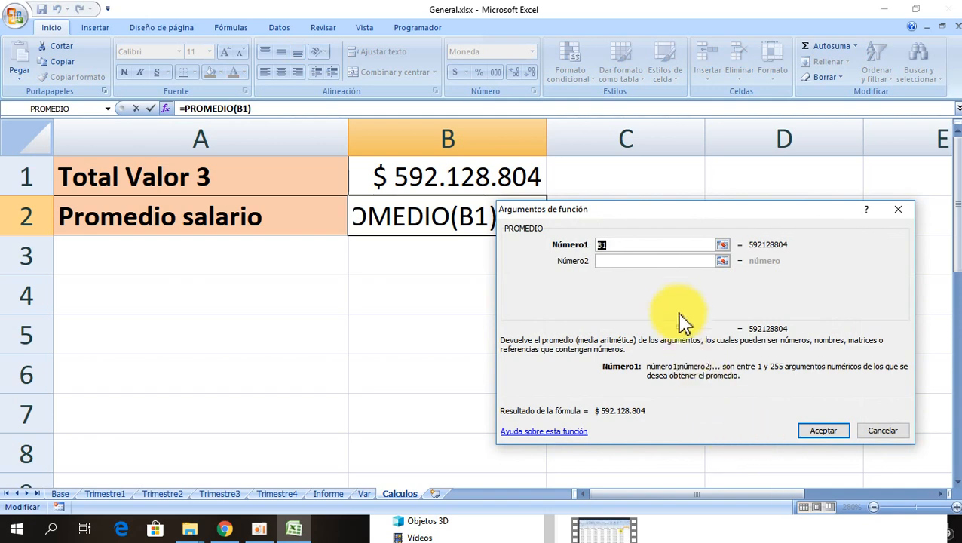
Set the PROMEDIO argument in B2 to the Total column of the Informe sheet as the absolute range $C$2:$C$5001.
key("BackSpace")
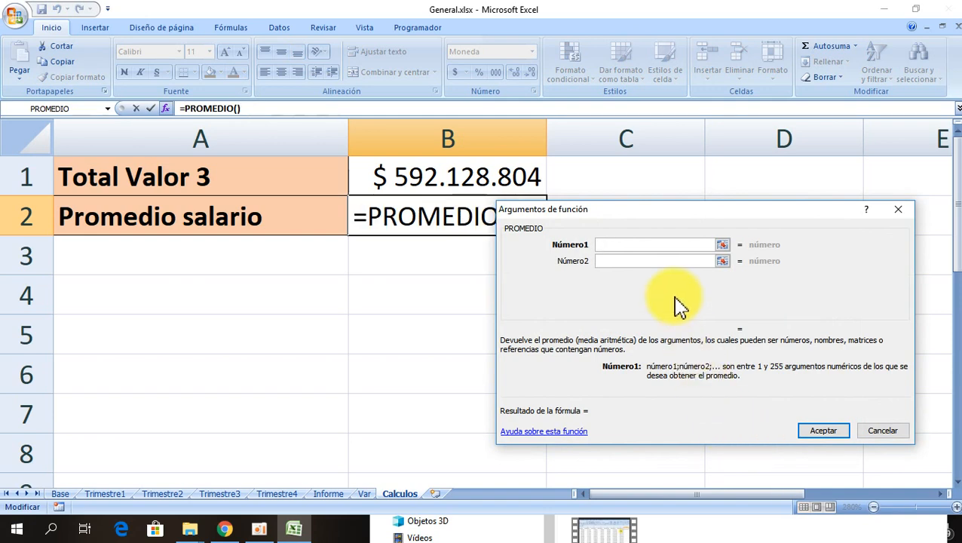
left_click(338, 494)
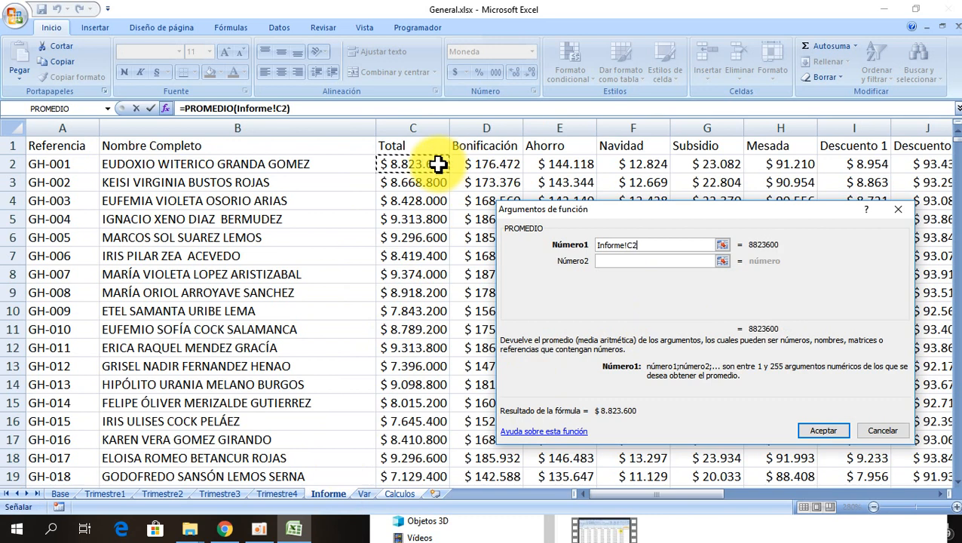
key("ctrl+shift+Down")
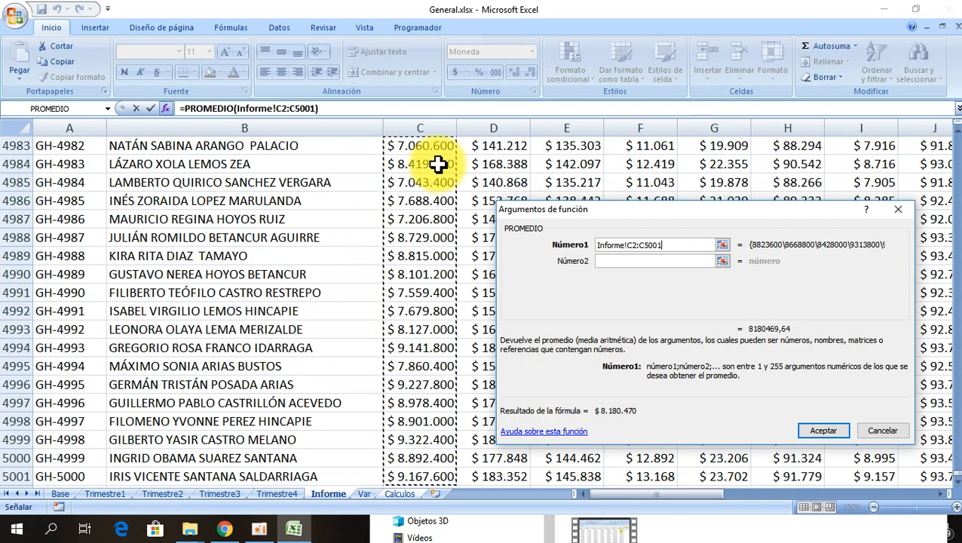
key("F4")
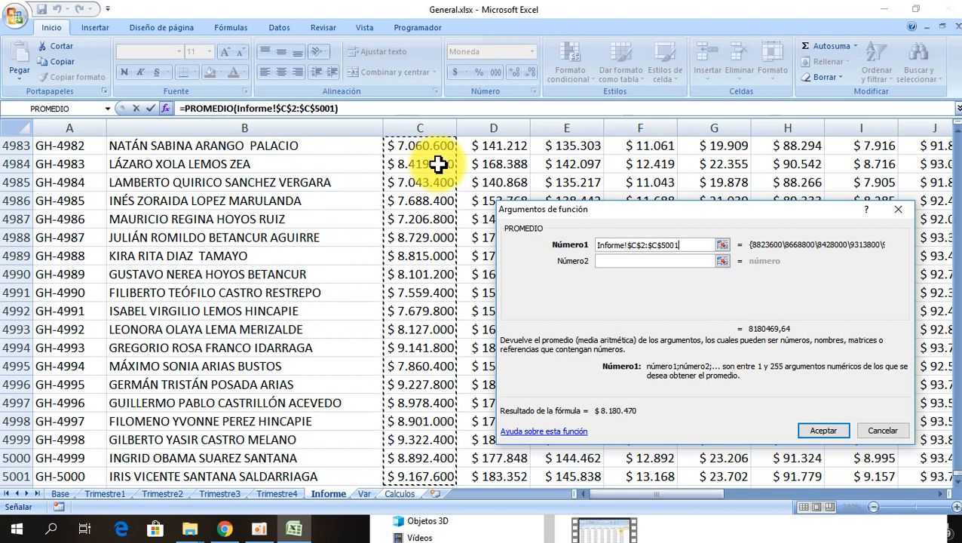
left_click(813, 430)
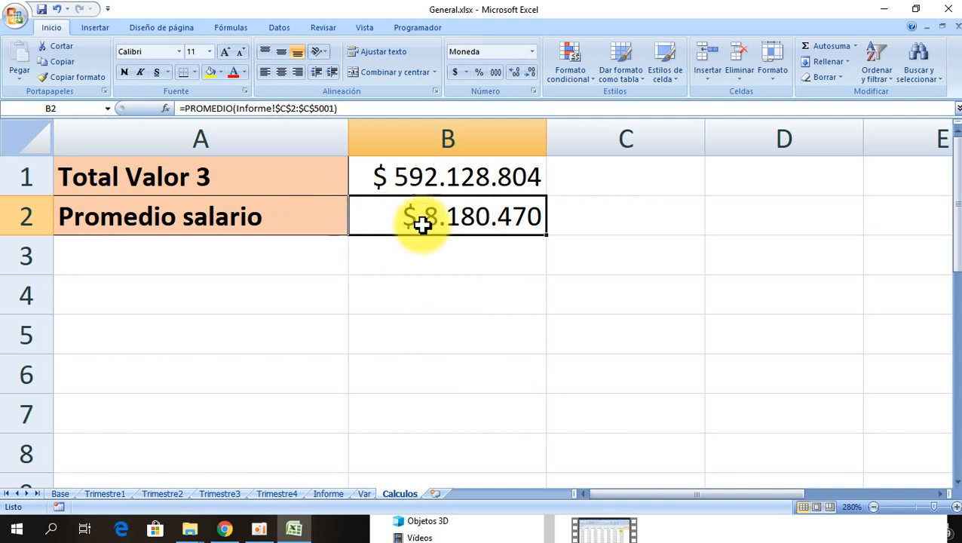
Add the label "Salario más alto" in cell A3 and give it the header format of cell A2.
left_click(227, 253)
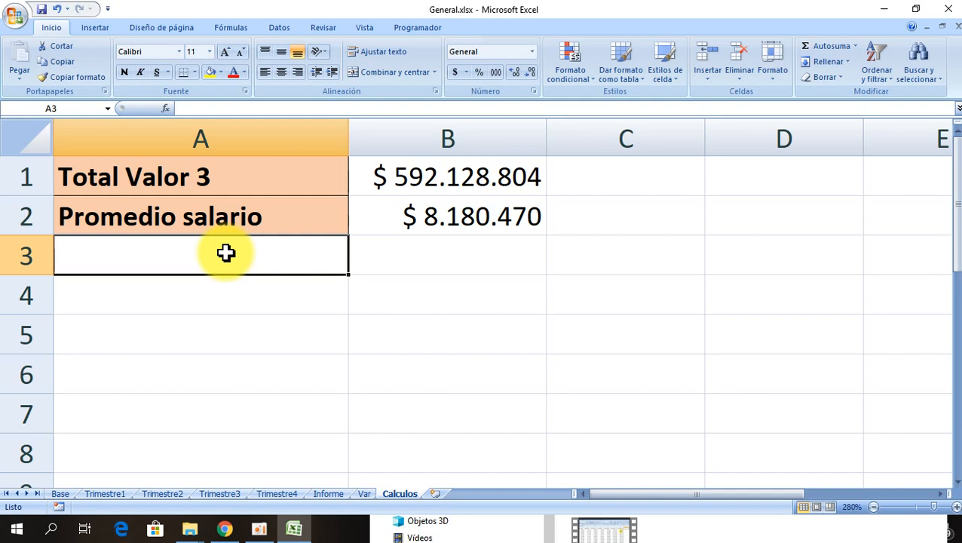
type("S")
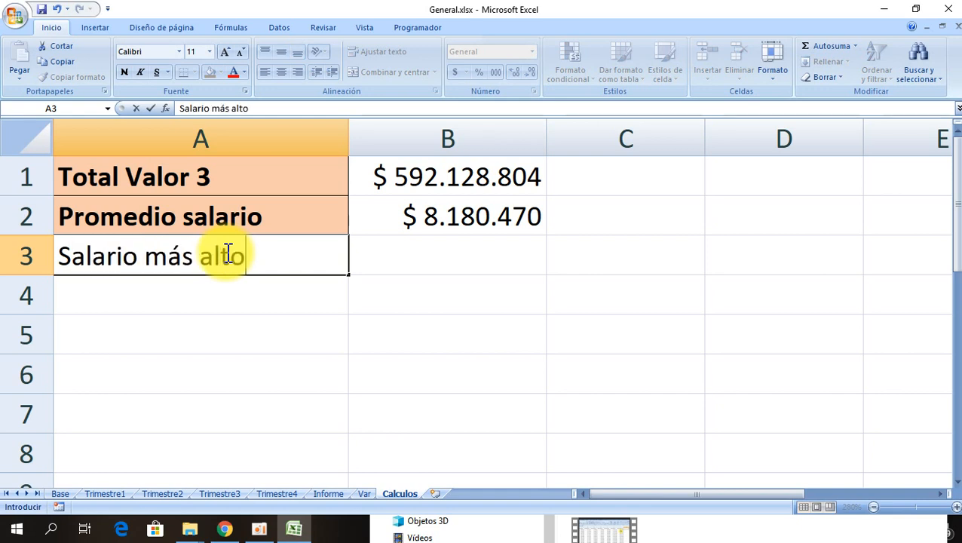
type("alario más alto")
key("Return")
left_click(225, 217)
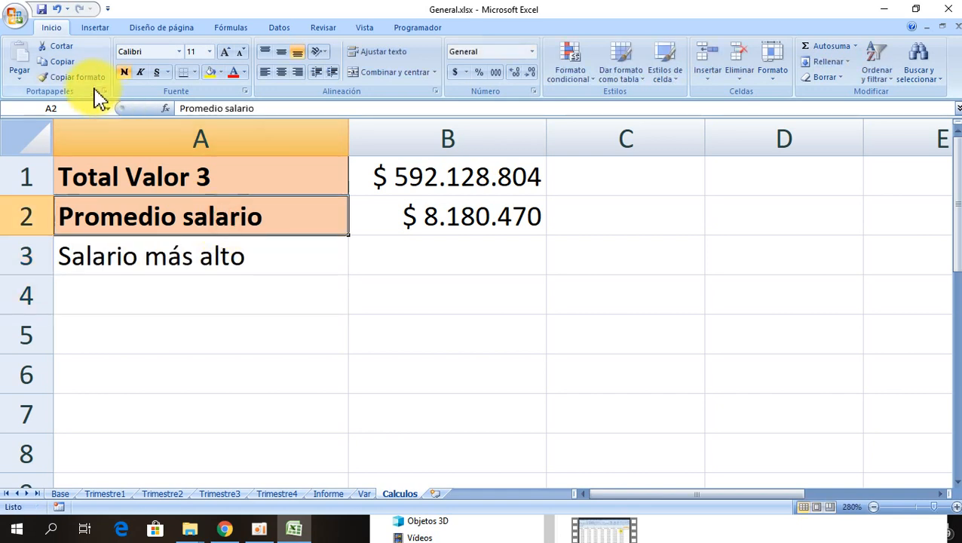
left_click(73, 77)
left_click(203, 258)
Insert the MAX function in cell B3, beside the Salario más alto label.
left_click(434, 250)
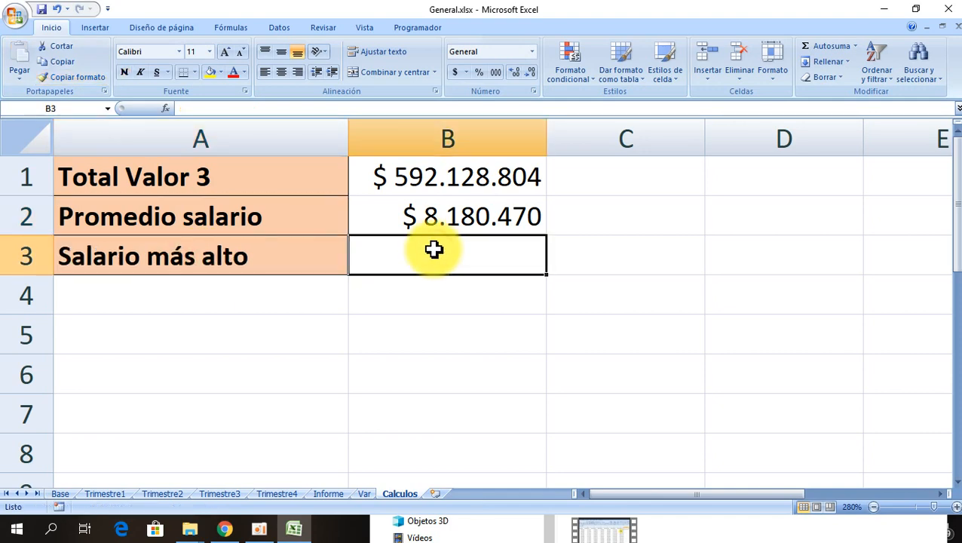
left_click(166, 109)
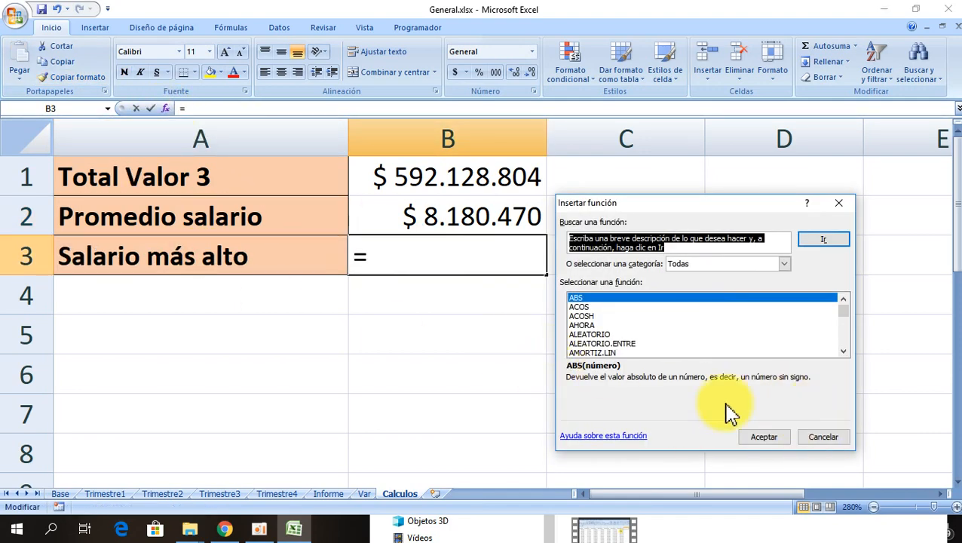
left_click(640, 299)
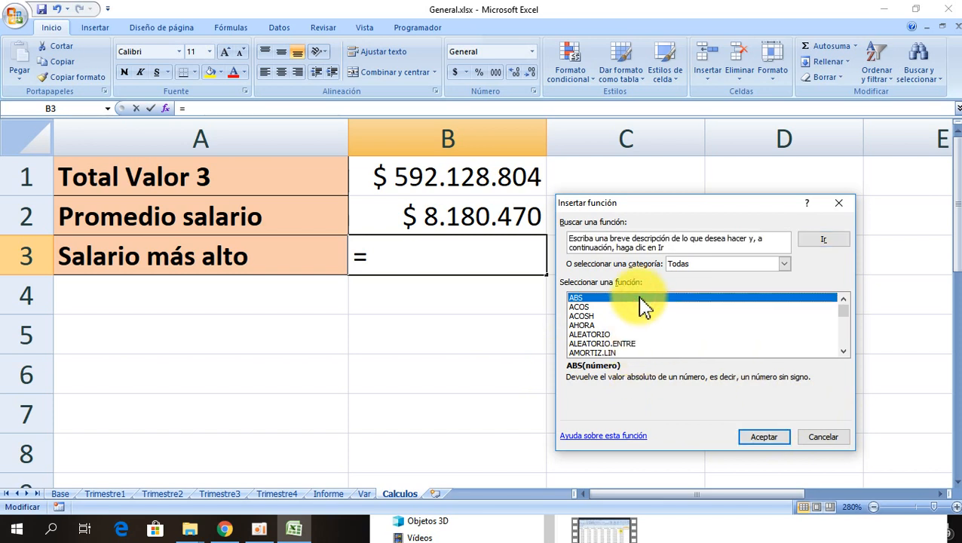
type("max")
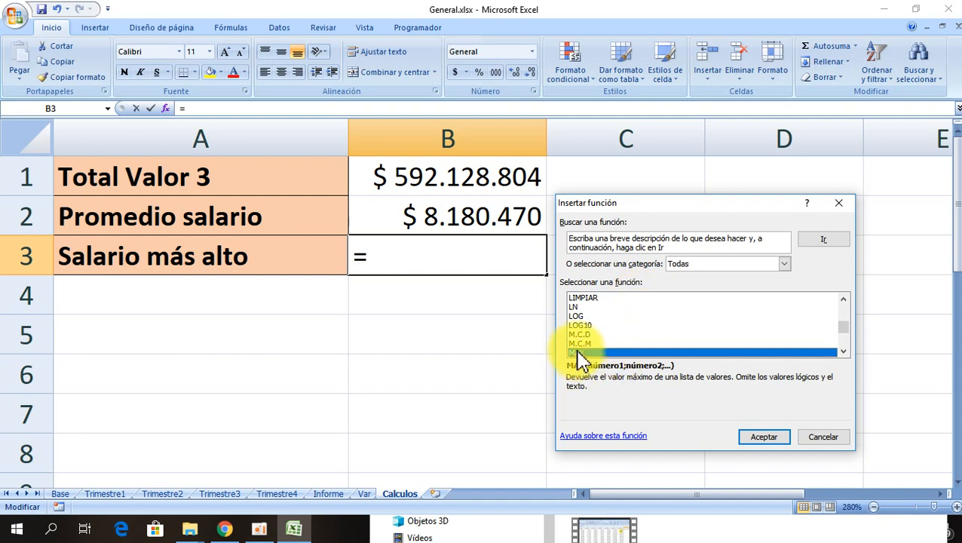
left_click(763, 438)
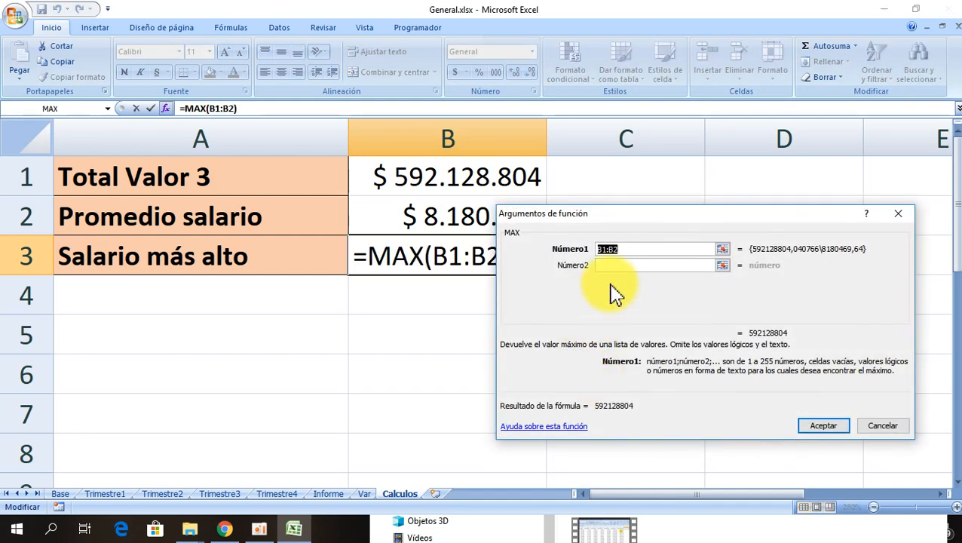
Set the MAX argument in B3 to the Informe sheet's Total column as the absolute range $C$2:$C$5001.
key("BackSpace")
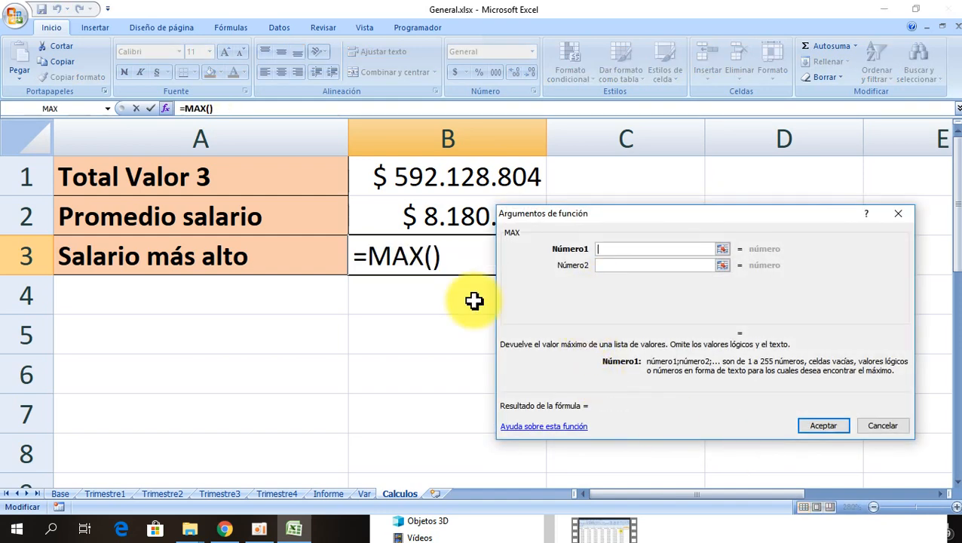
left_click(345, 498)
left_click(427, 201)
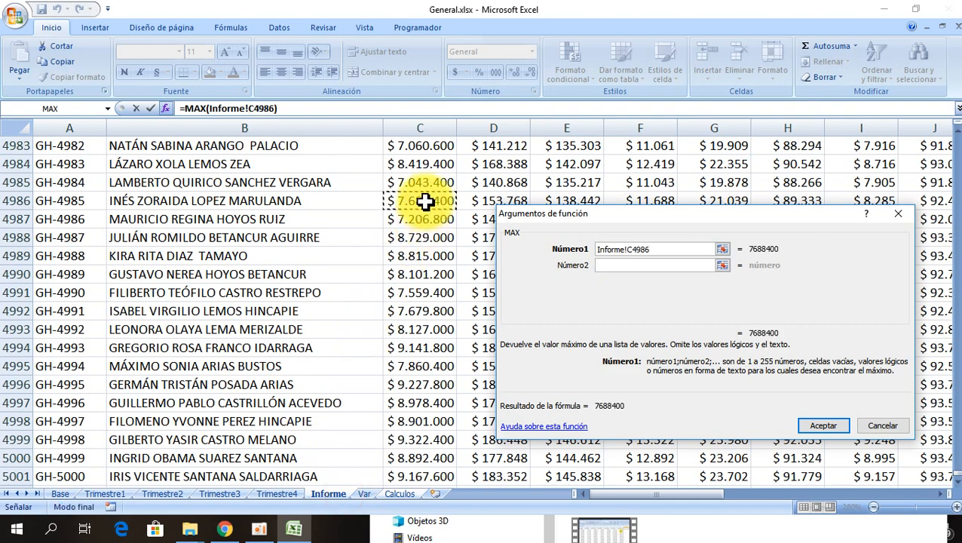
key("ctrl+Up")
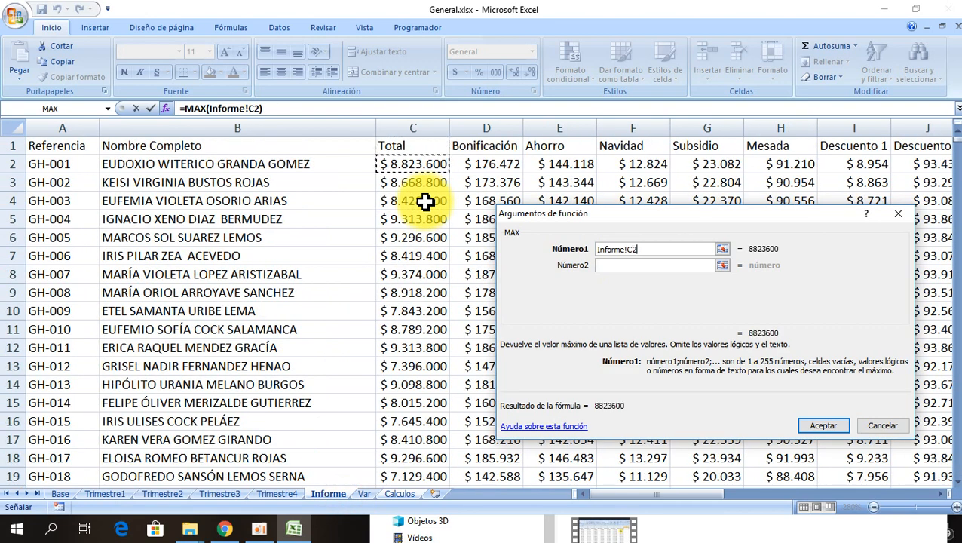
key("ctrl+shift+Down")
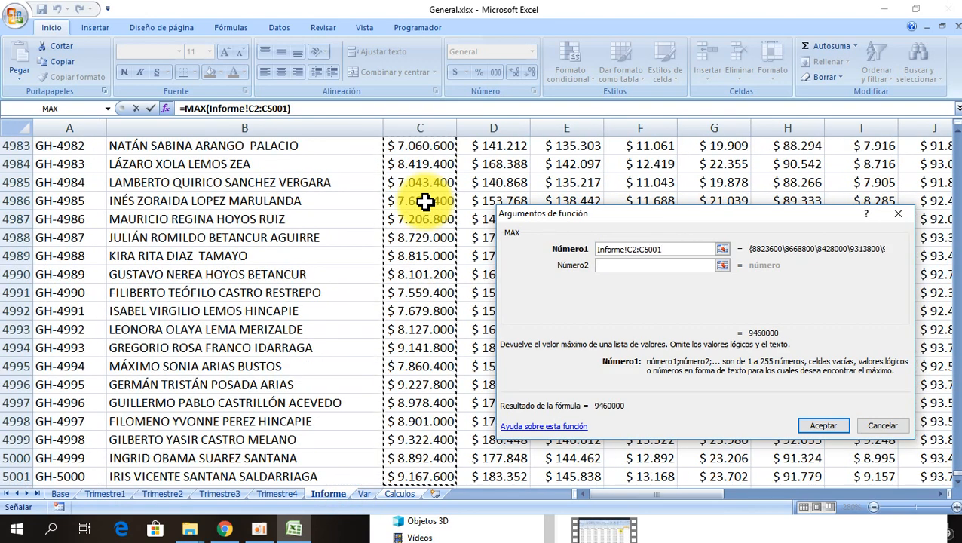
key("F4")
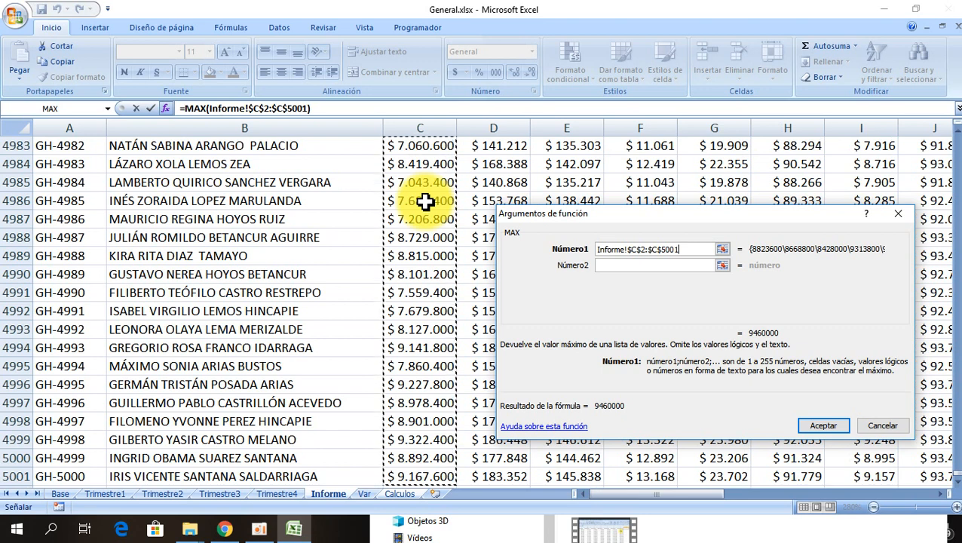
left_click(822, 427)
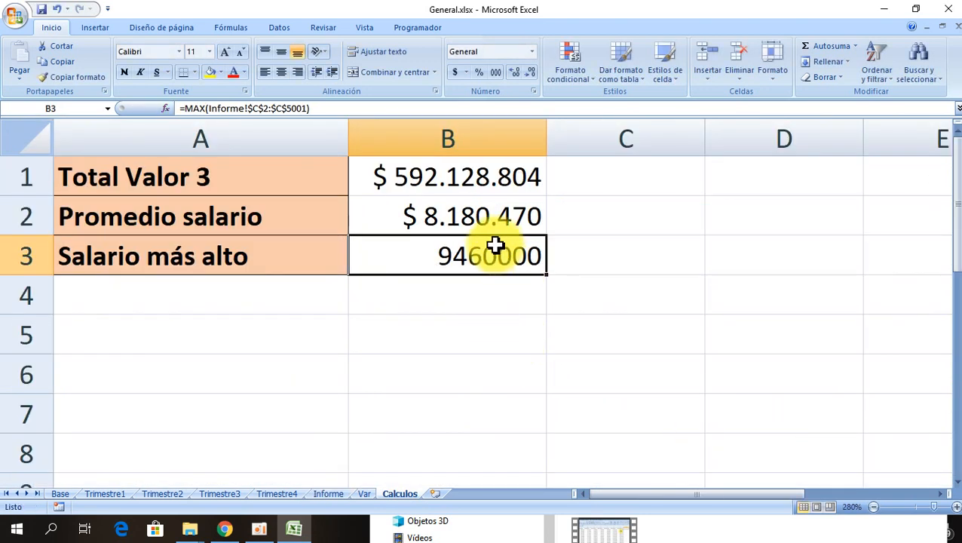
Copy the currency format of cell B2 to the highest salary in cell B3.
left_click(483, 213)
left_click(64, 77)
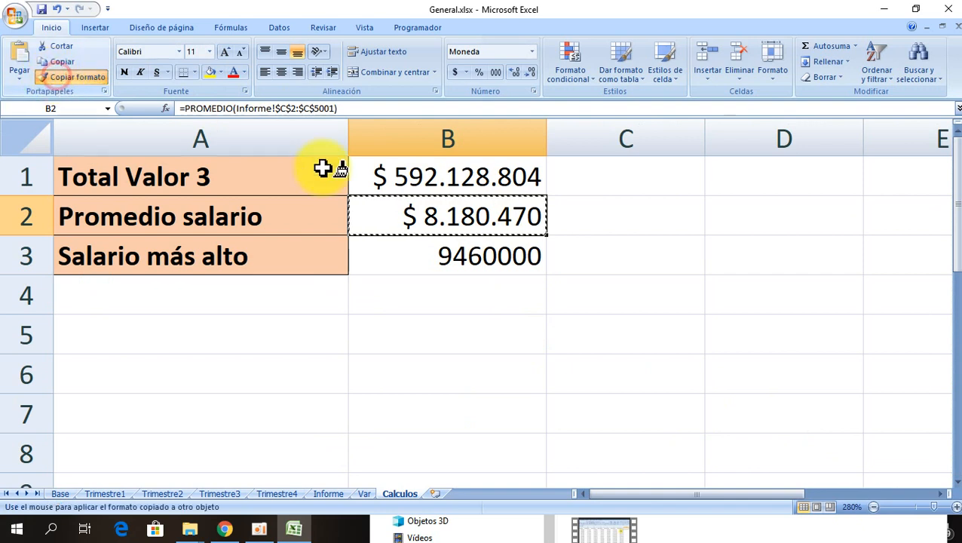
left_click(442, 255)
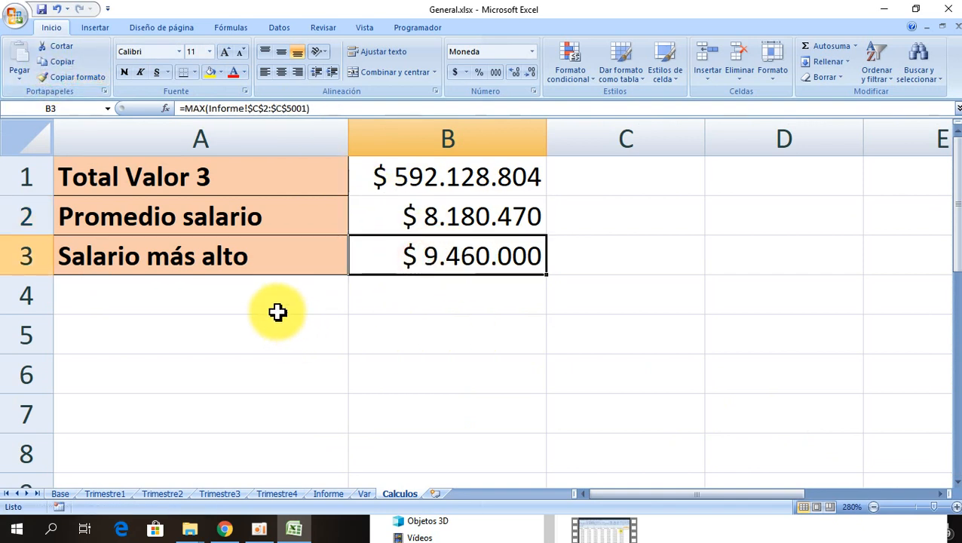
Enter the label "Salario más bajo" in cell A4 of the Calculos sheet.
left_click(262, 293)
type("S")
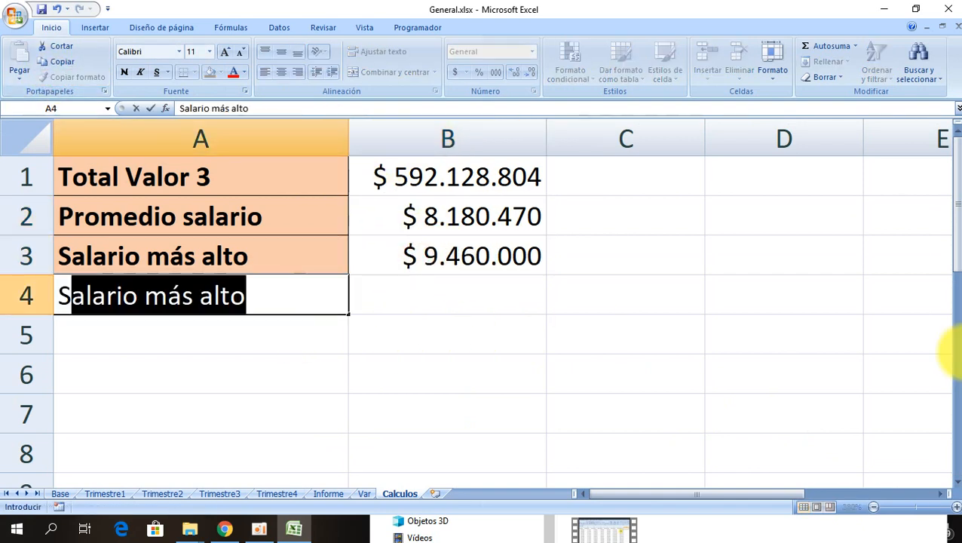
type("alario más bajo")
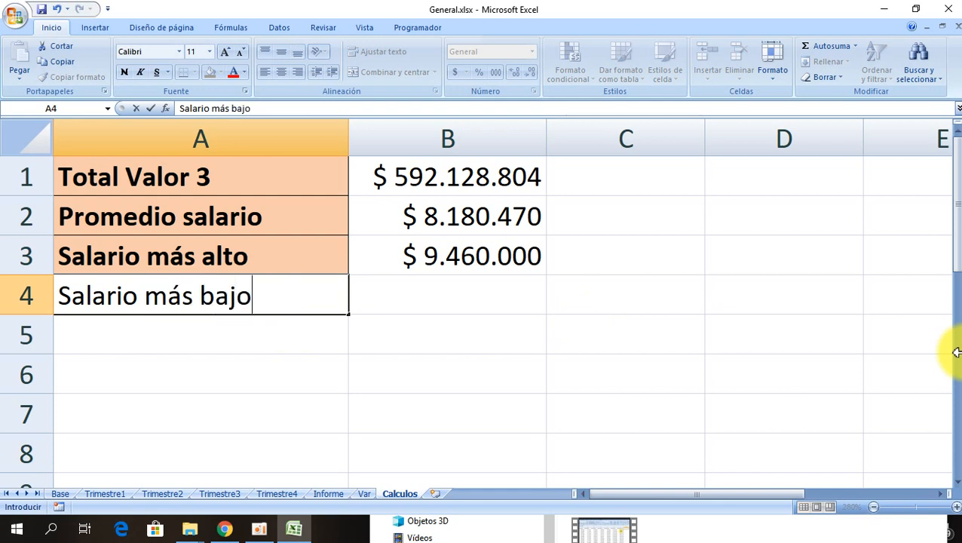
key("Return")
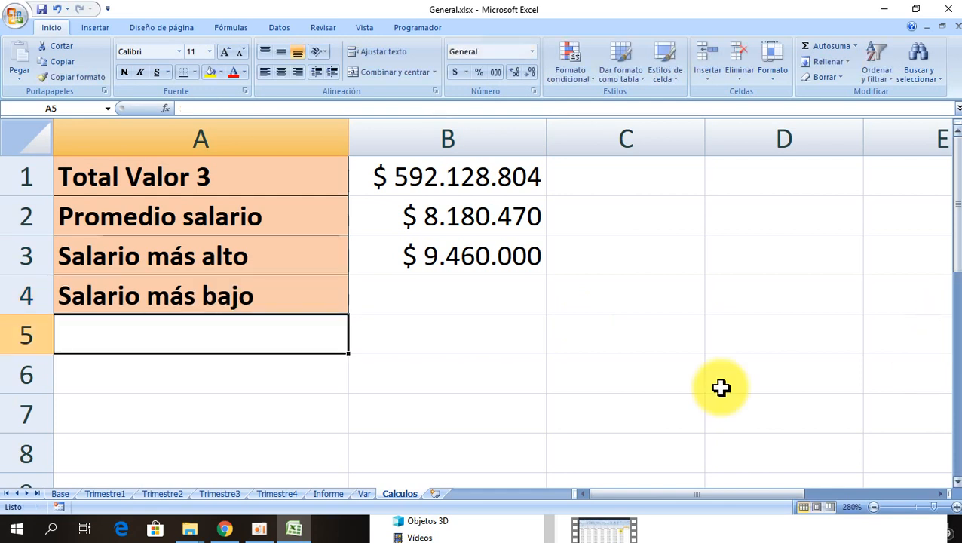
Copy the currency format of cell B3 to cell B4, beside the Salario más bajo label.
left_click(433, 255)
left_click(88, 84)
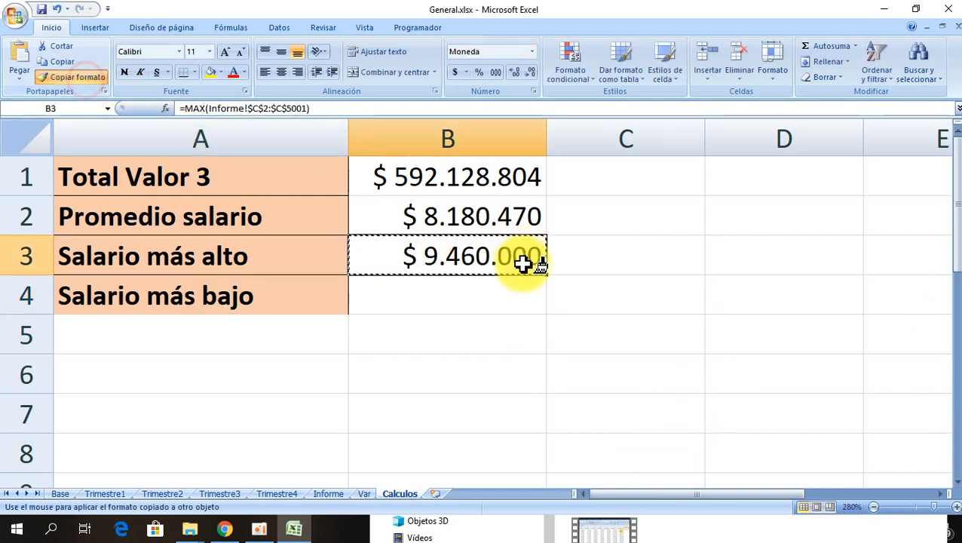
left_click(474, 295)
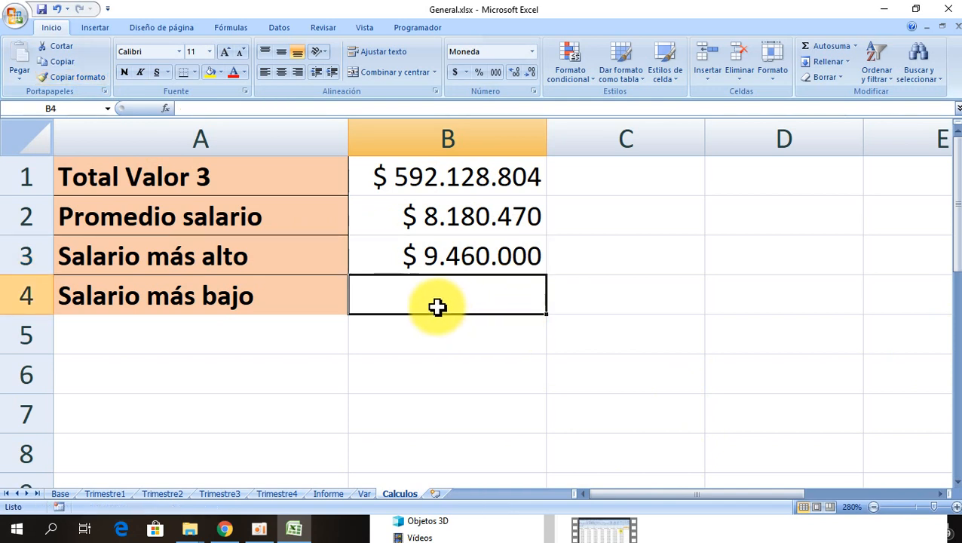
Insert the MIN function in cell B4 of the Calculos sheet.
left_click(164, 109)
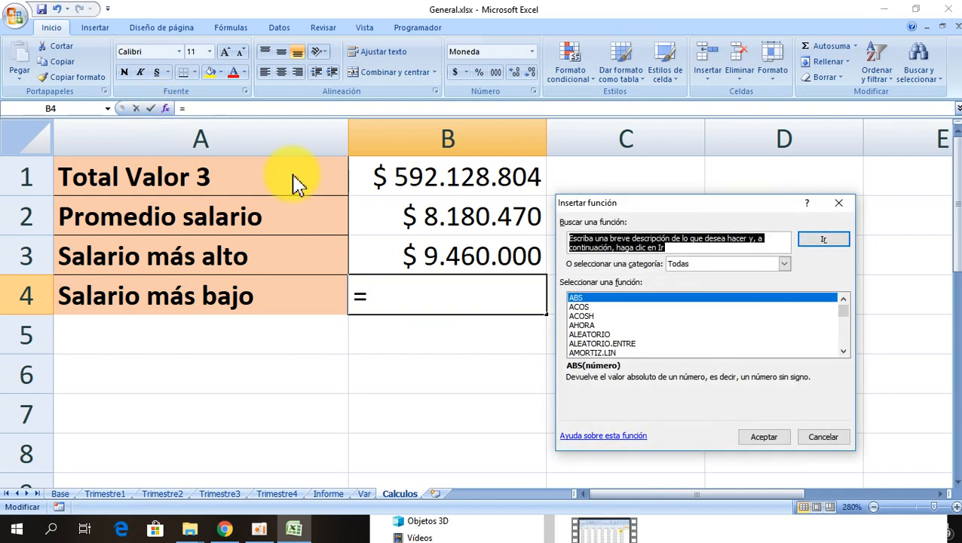
left_click(632, 300)
type("min")
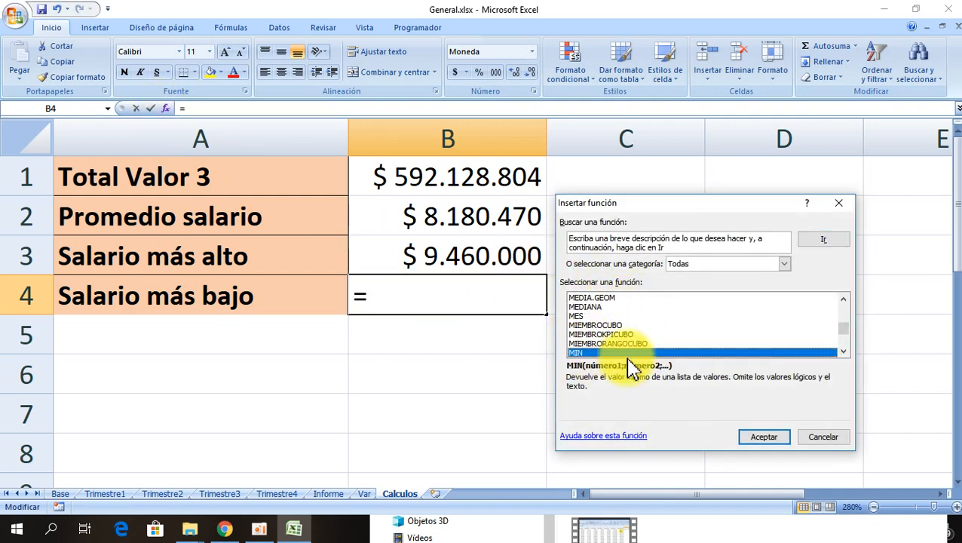
left_click(761, 437)
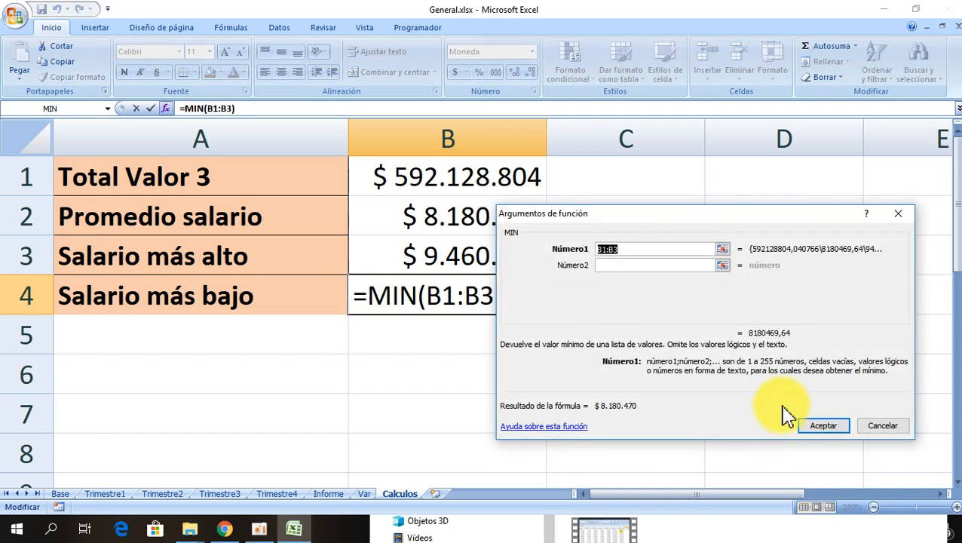
Set the MIN argument in B4 to the Informe sheet's Total column as the absolute range $C$2:$C$5001.
key("Delete")
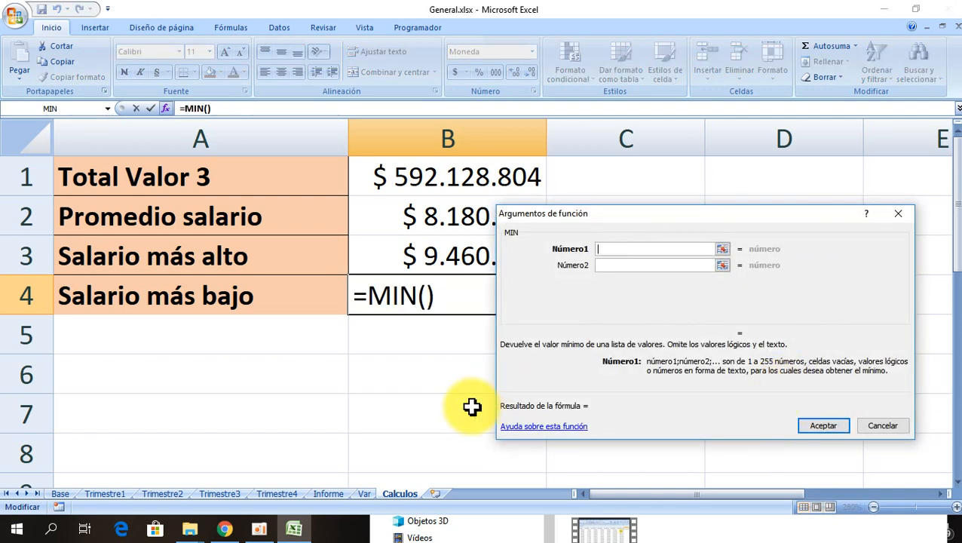
left_click(328, 494)
left_click(402, 208)
key("ctrl+Up")
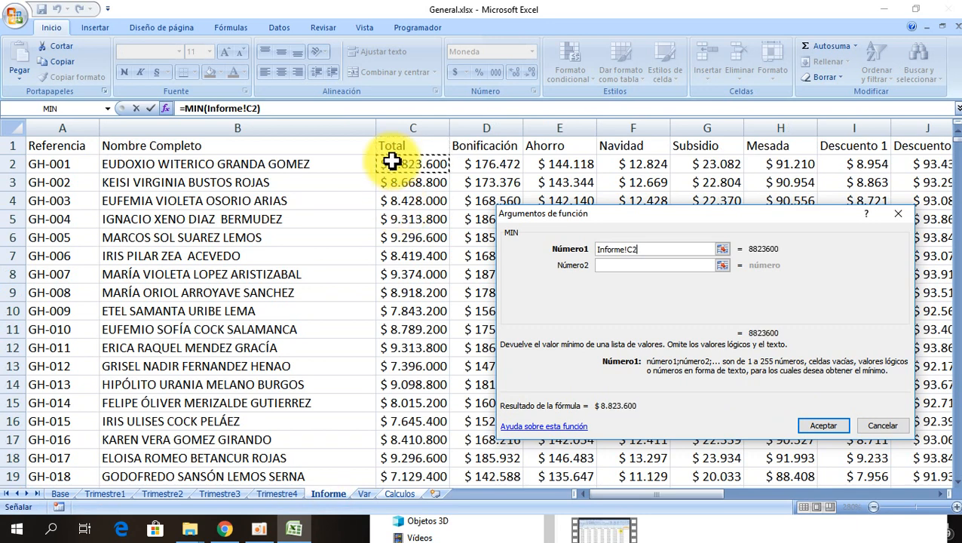
key("ctrl+shift+Down")
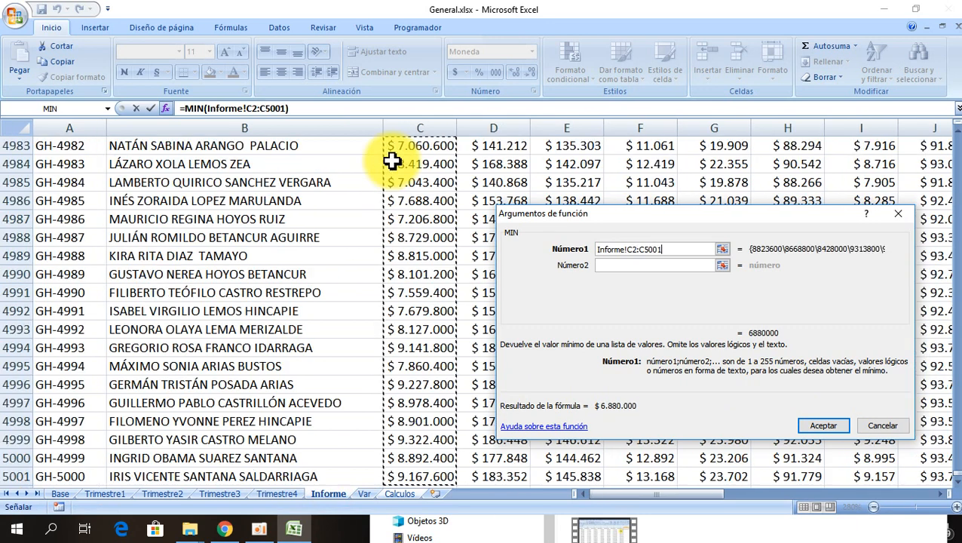
key("F4")
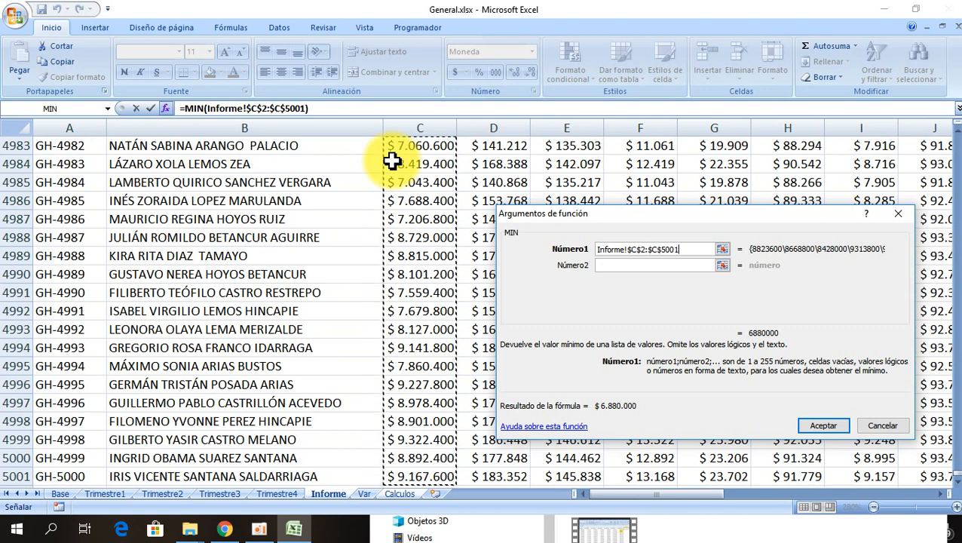
left_click(825, 427)
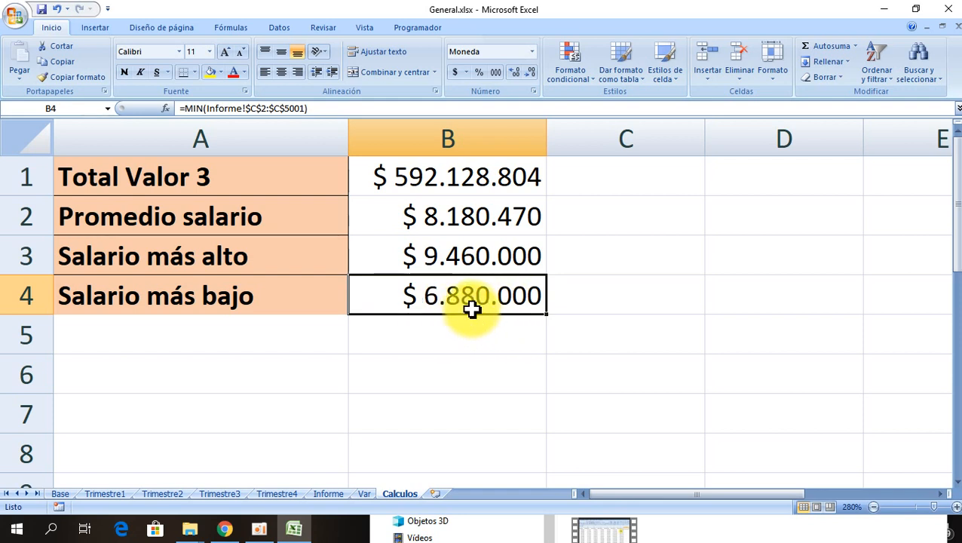
left_click(260, 320)
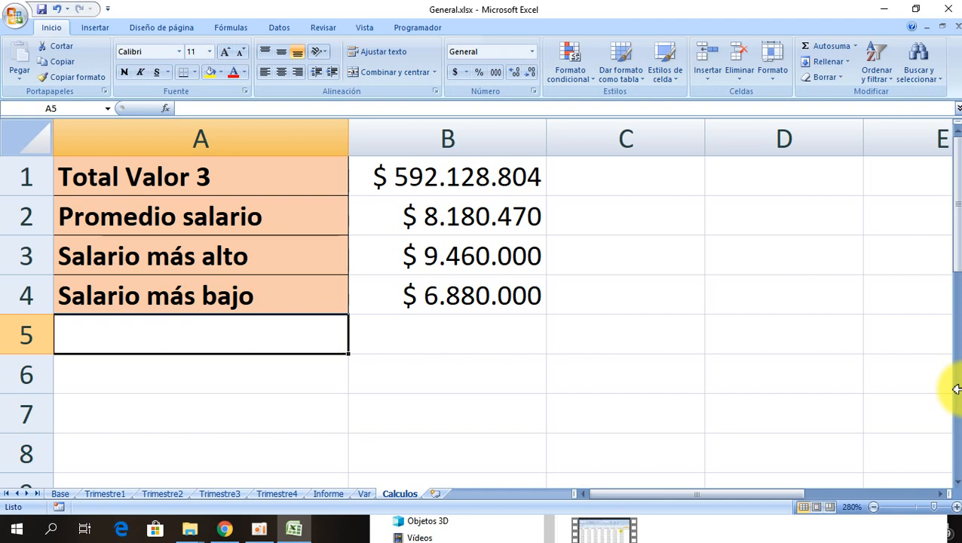
Enter the label "Cantidad de datos" in cell A5 of the Calculos sheet.
type("Can")
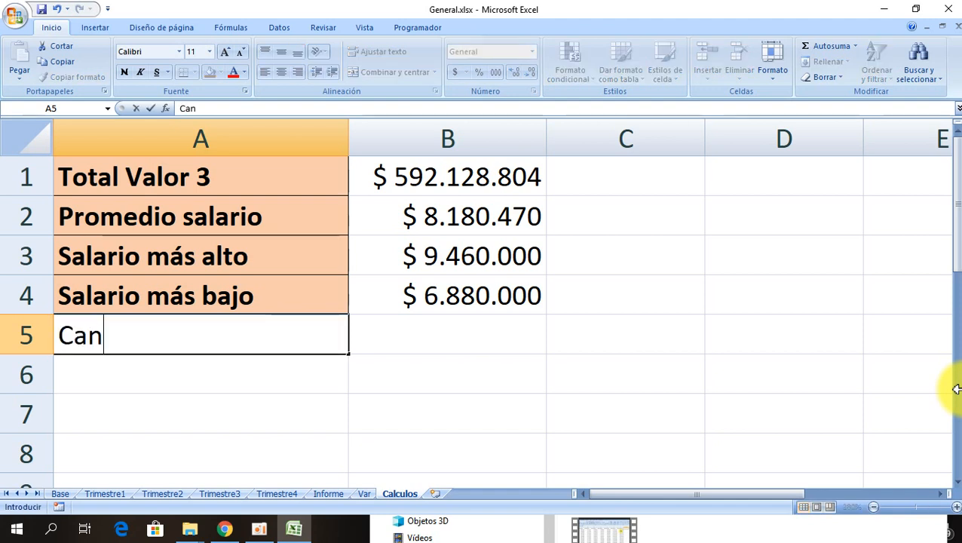
type("tidd d")
key("BackSpace")
key("BackSpace")
key("BackSpace")
type("ad")
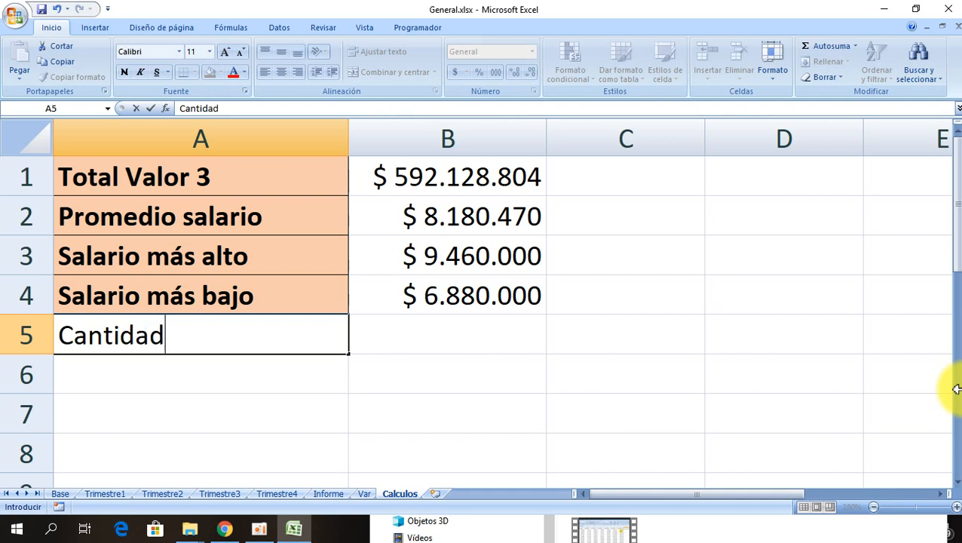
type(" de datos")
key("Return")
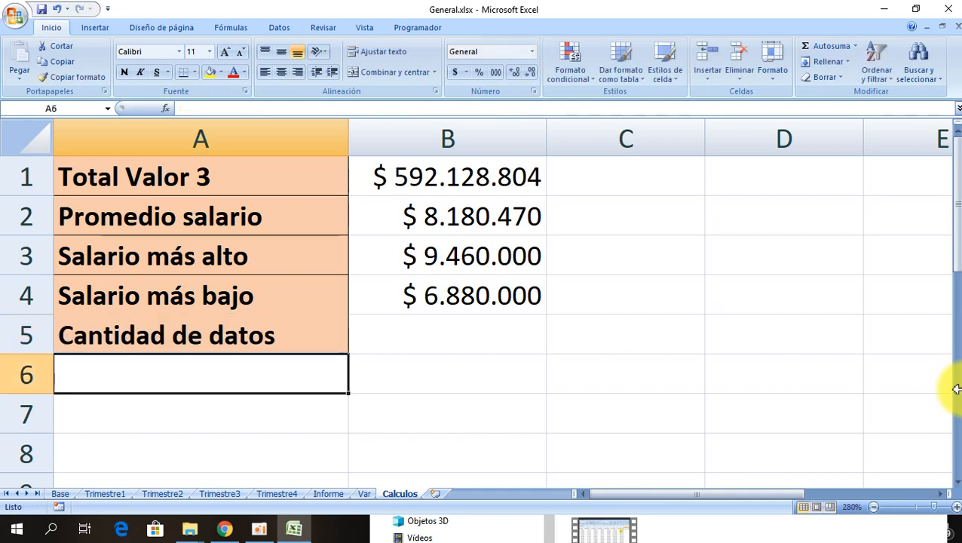
Copy the label format of cell A3 to cells A4:A5.
left_click(151, 252)
left_click(88, 80)
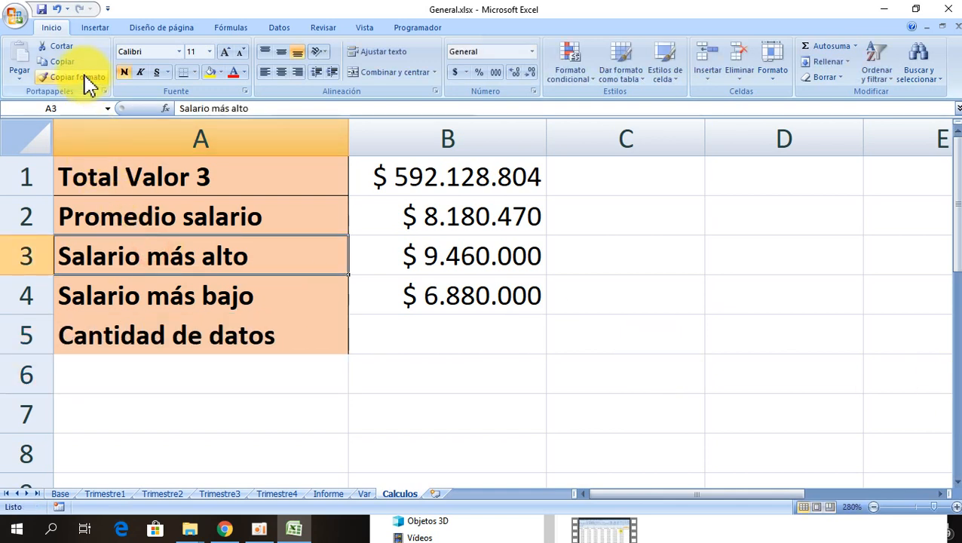
left_click_drag(279, 311, 289, 330)
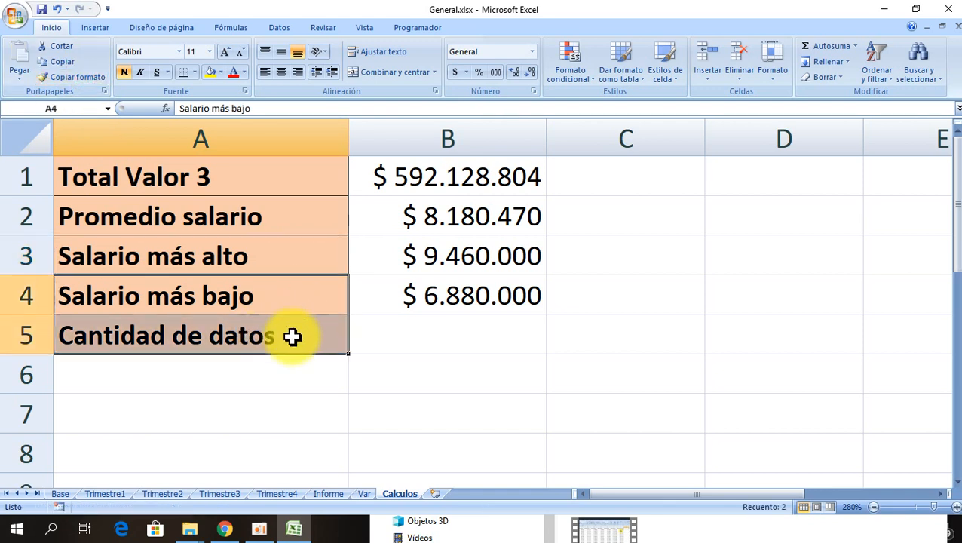
Format cell B5 as Número with 0 decimal places and the thousands separator.
left_click(439, 343)
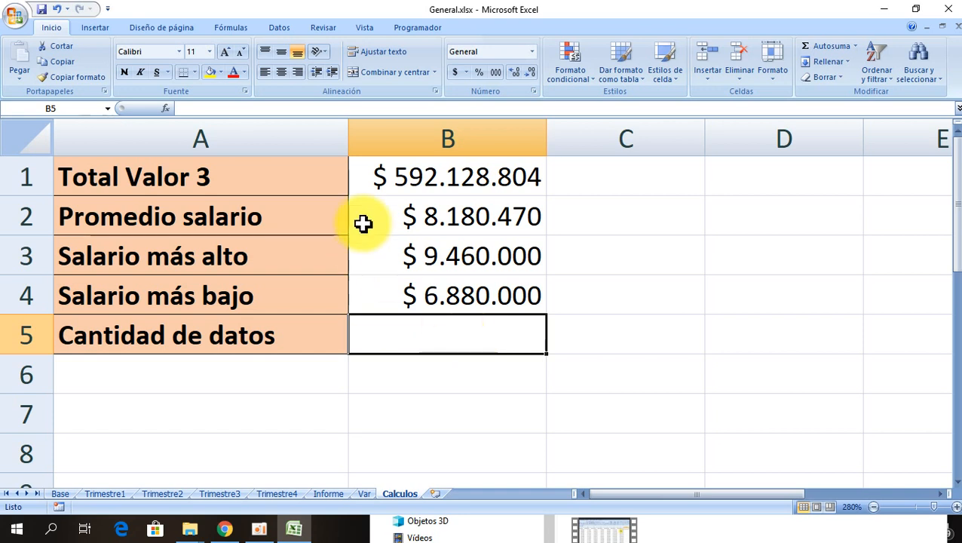
left_click(534, 91)
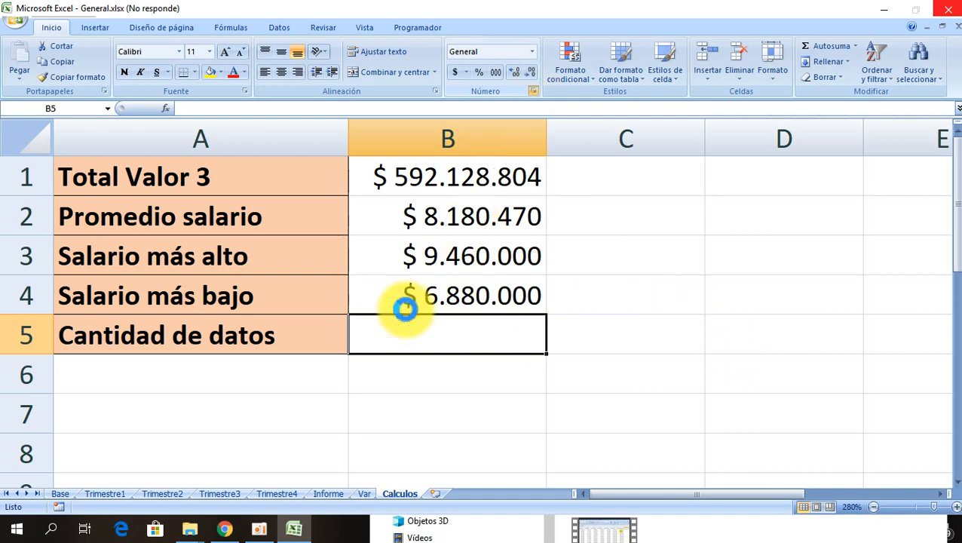
left_click(294, 529)
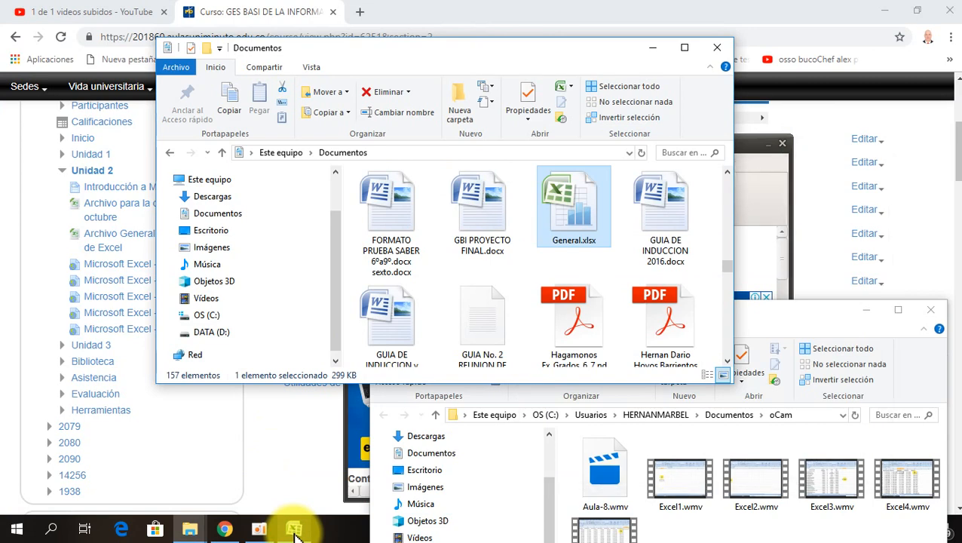
left_click(295, 530)
left_click_drag(593, 183, 410, 130)
left_click(361, 181)
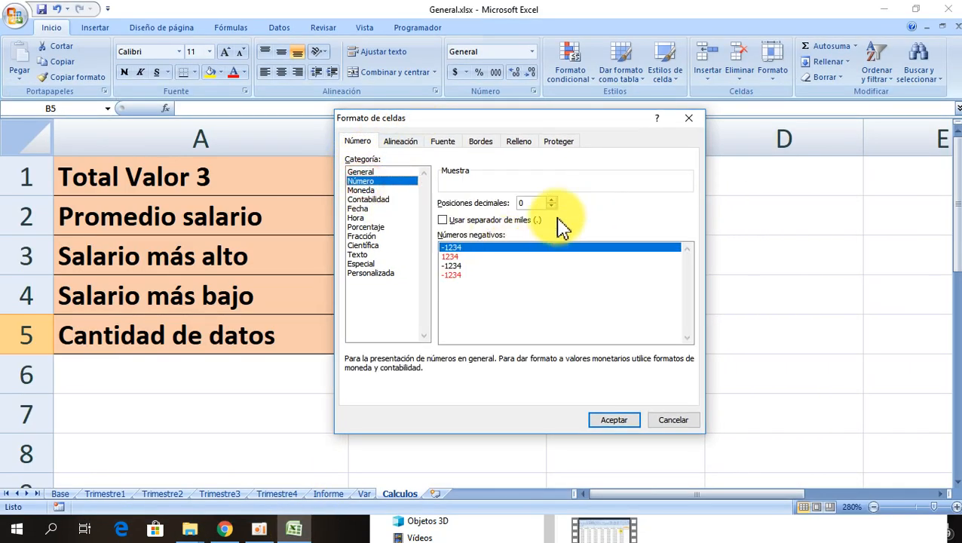
left_click(481, 221)
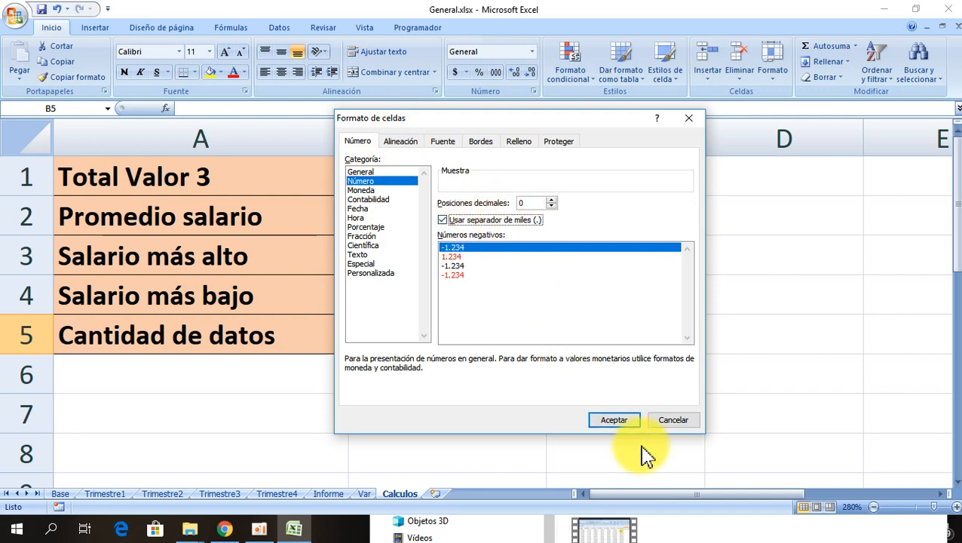
left_click(617, 422)
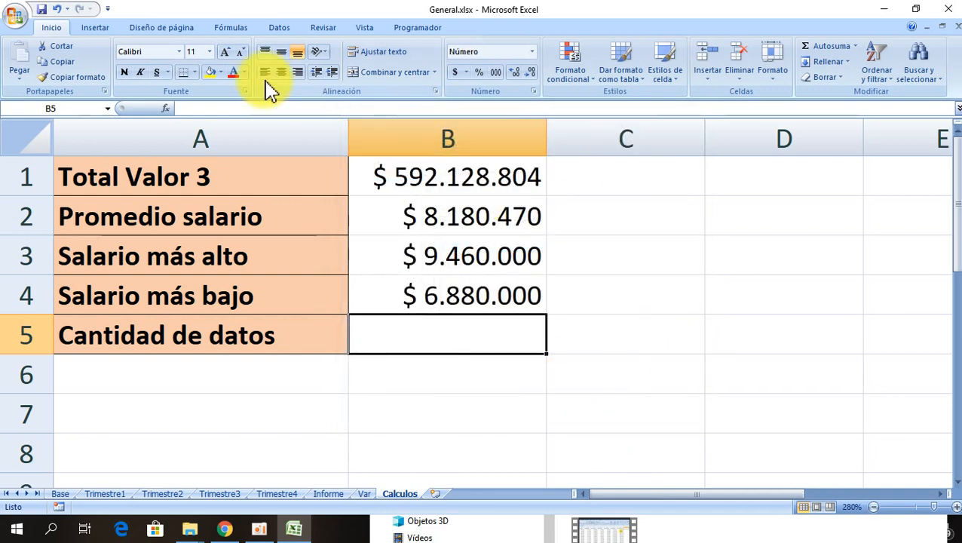
Center the content of cell B5 and apply all borders to it.
left_click(280, 72)
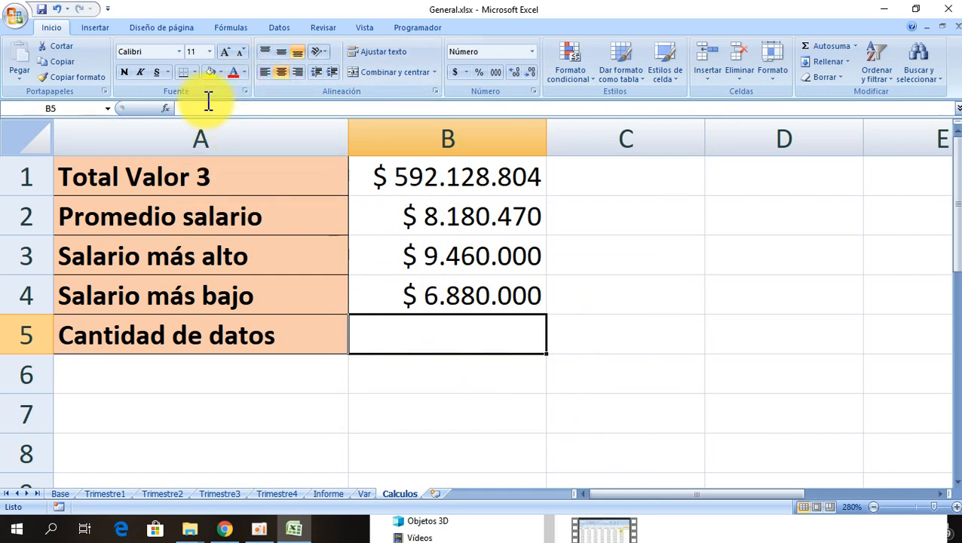
left_click(190, 76)
left_click(194, 75)
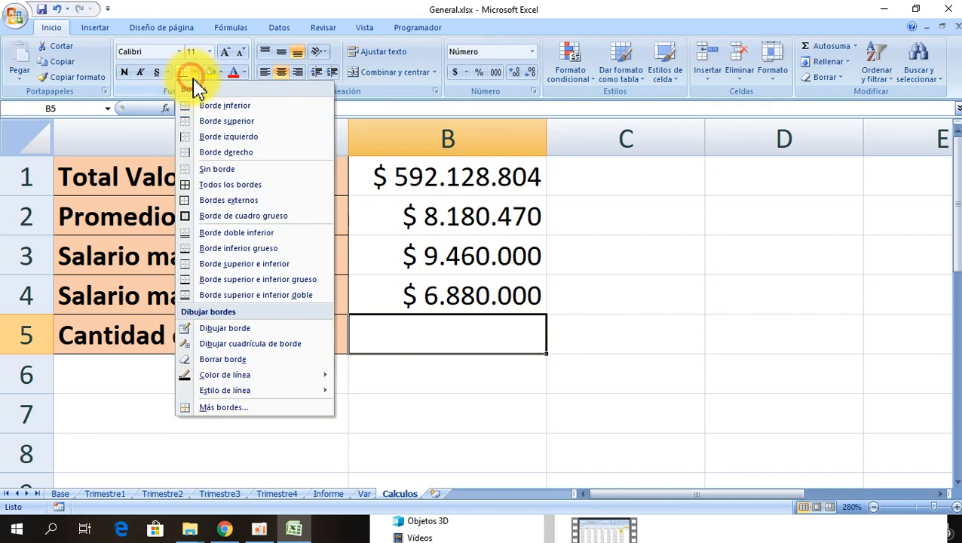
left_click(219, 184)
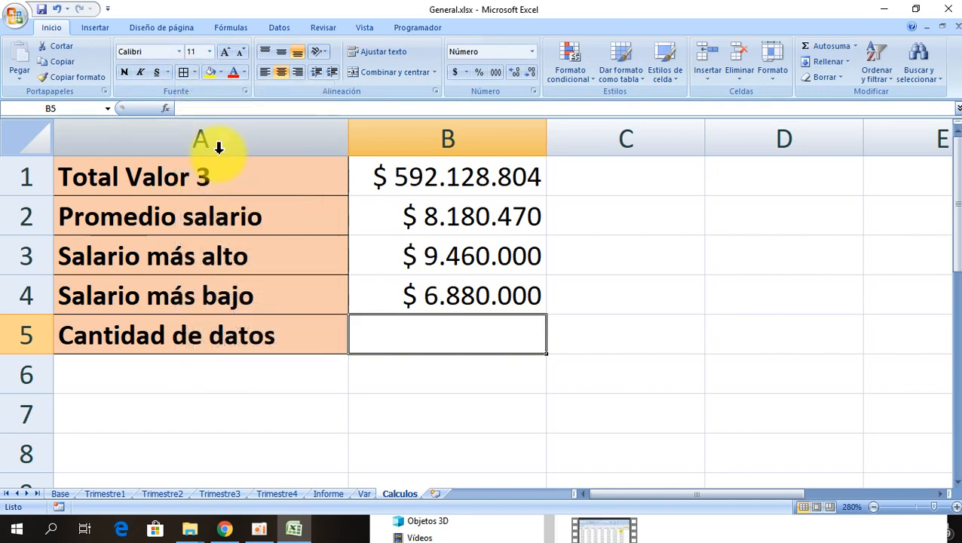
Insert the CONTAR function in cell B5, beside the Cantidad de datos label.
left_click(166, 110)
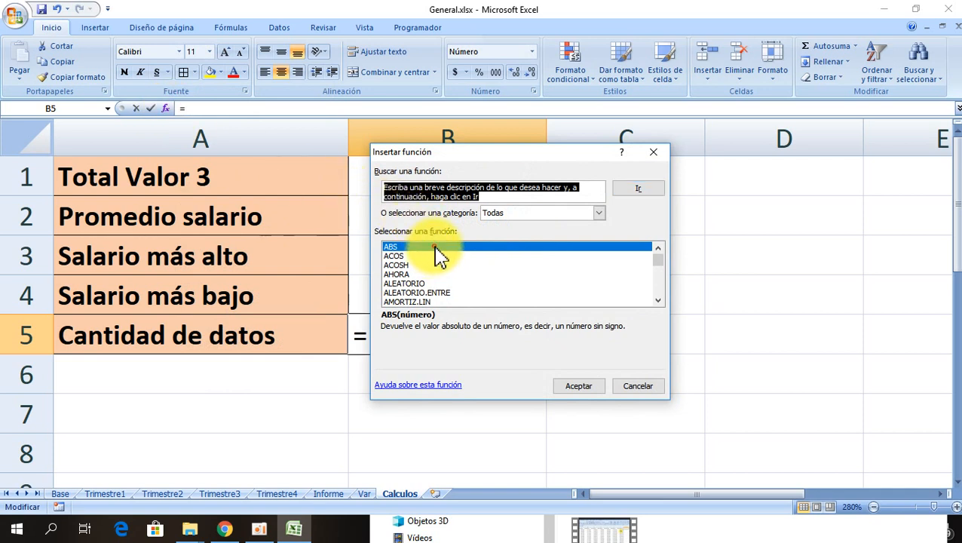
left_click(437, 249)
type("con")
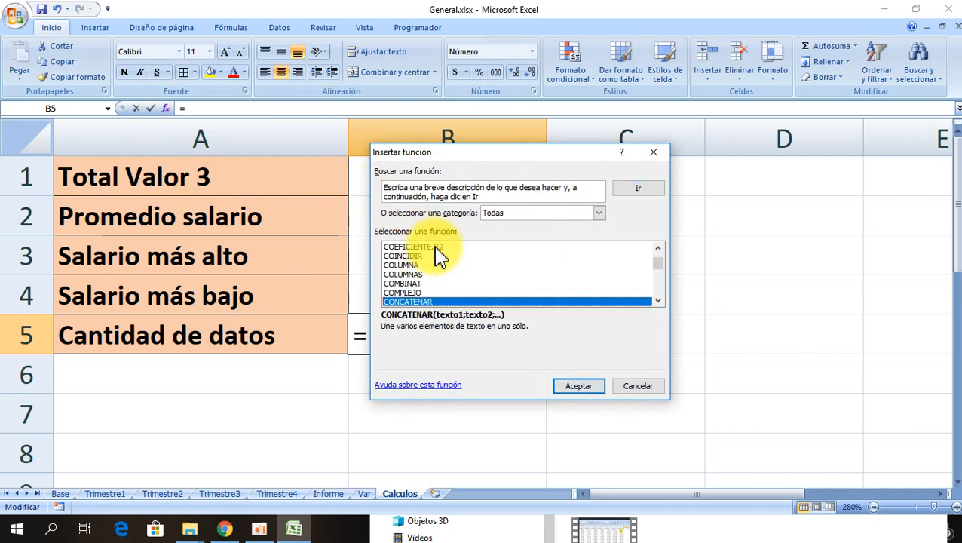
left_click(659, 301)
left_click(659, 301)
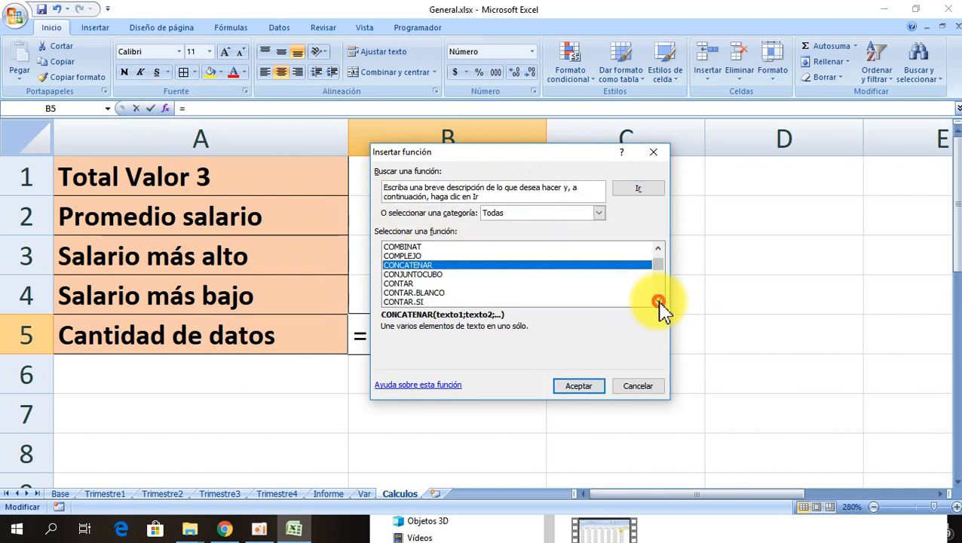
left_click(400, 284)
left_click(577, 387)
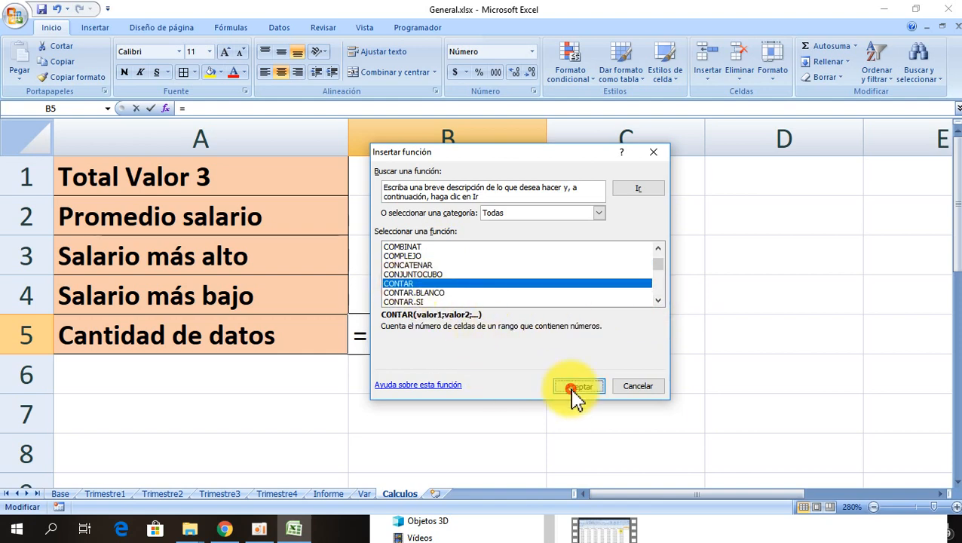
Set the CONTAR argument Valor1 to the Informe sheet's Total column as the absolute range $C$2:$C$5001.
key("Delete")
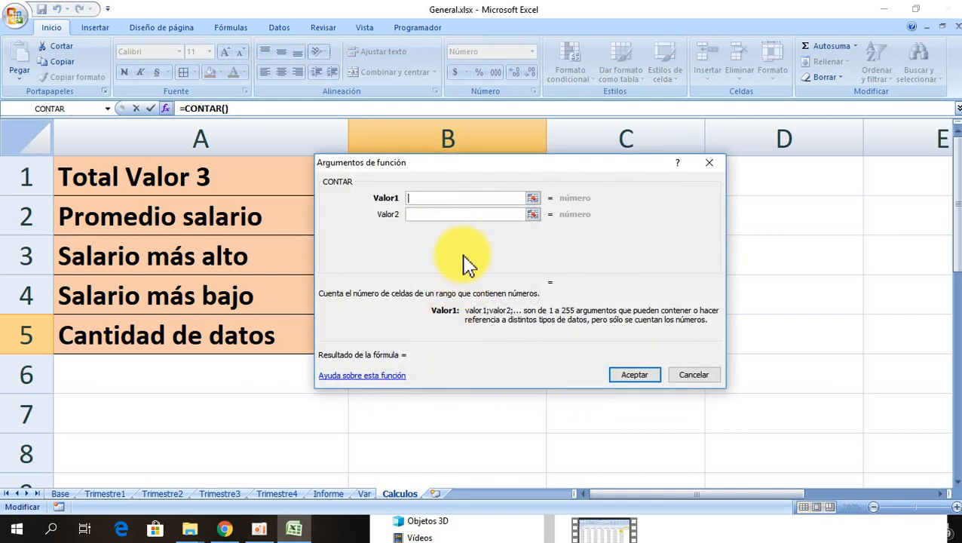
left_click(337, 498)
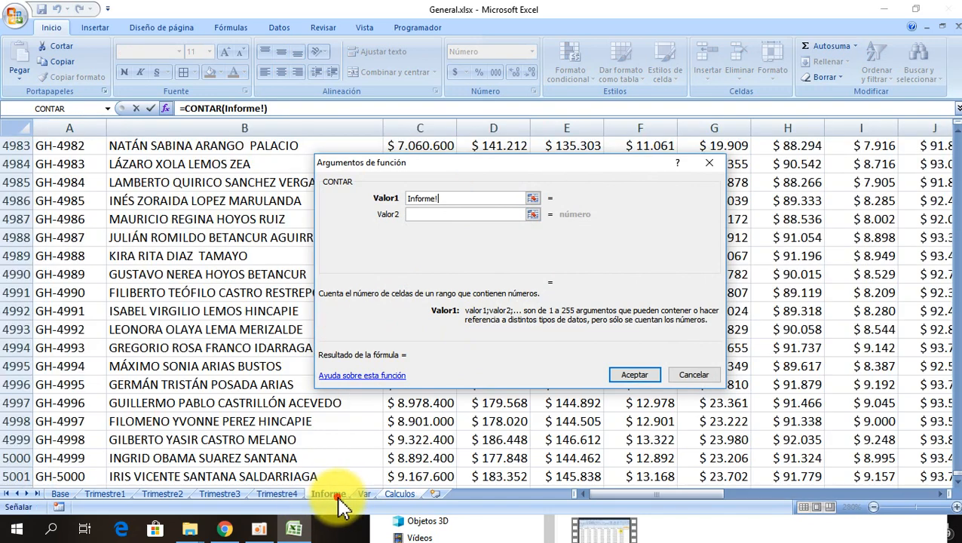
left_click_drag(453, 165, 614, 200)
left_click(421, 165)
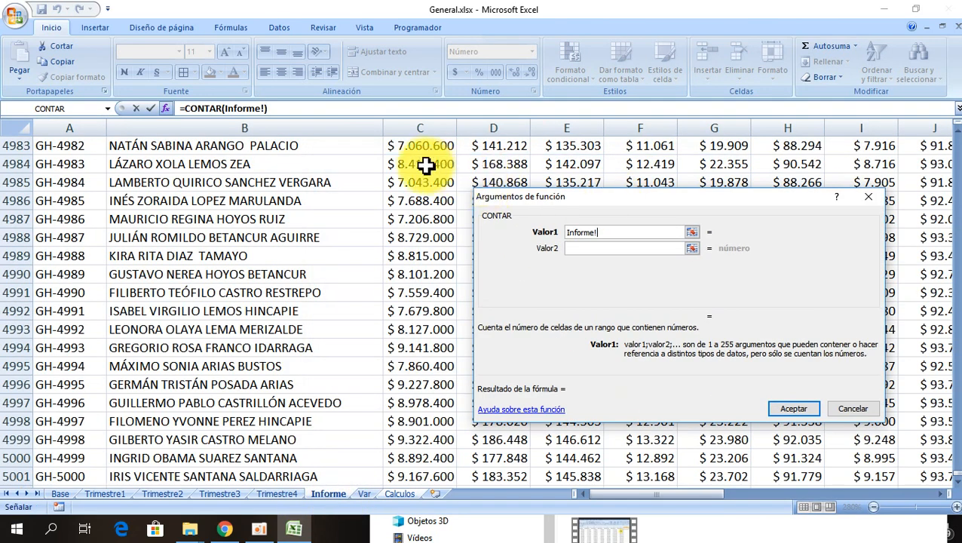
key("ctrl+Up")
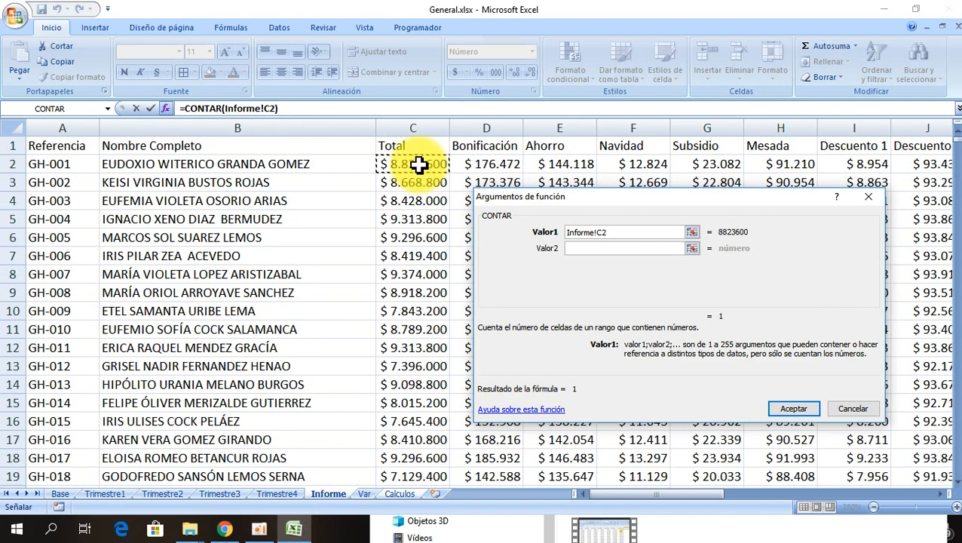
key("ctrl+shift+Down")
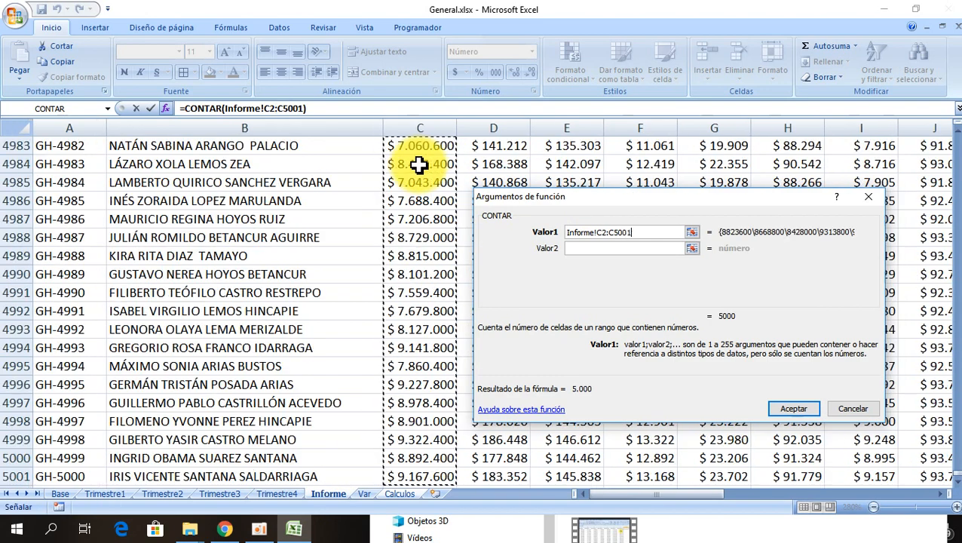
key("F4")
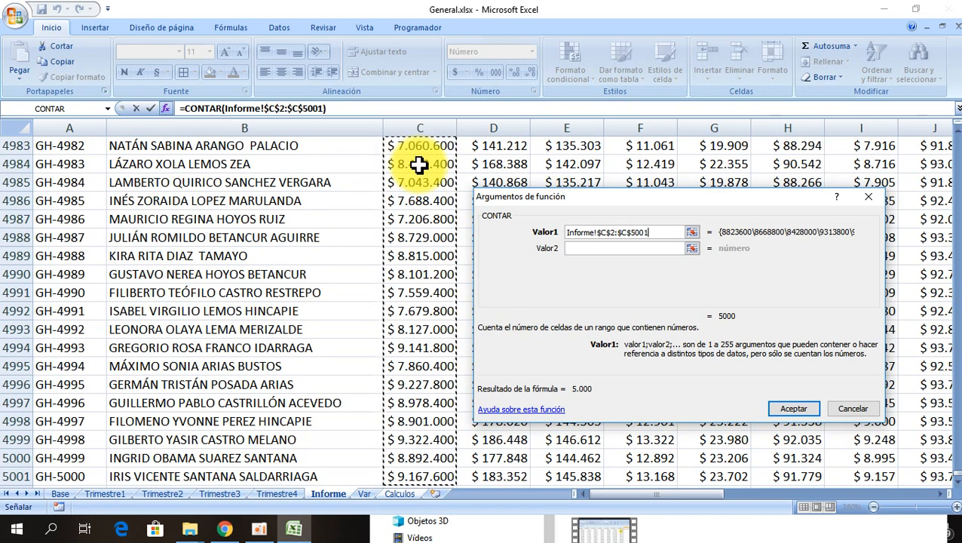
left_click(797, 408)
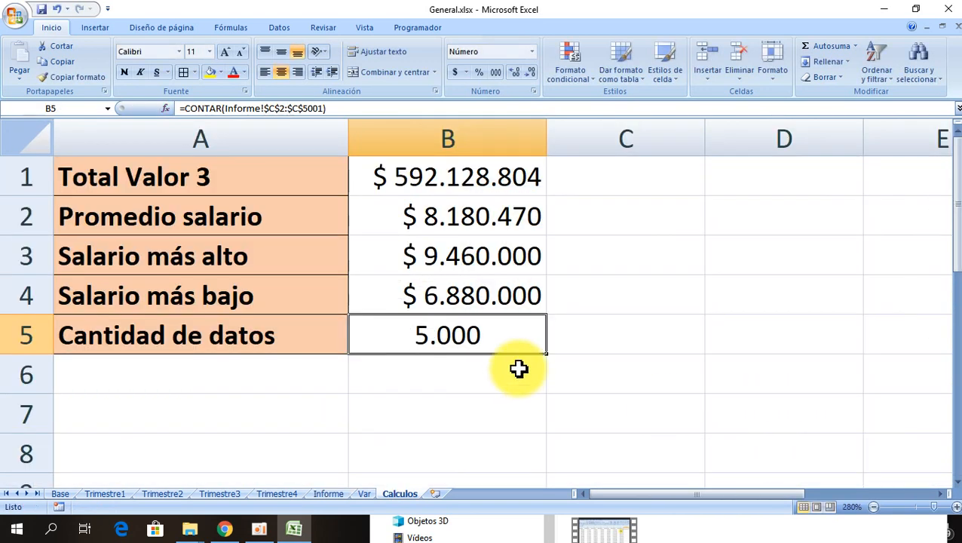
Apply all borders to the result cells B1:B4 of the Calculos sheet.
left_click(500, 401)
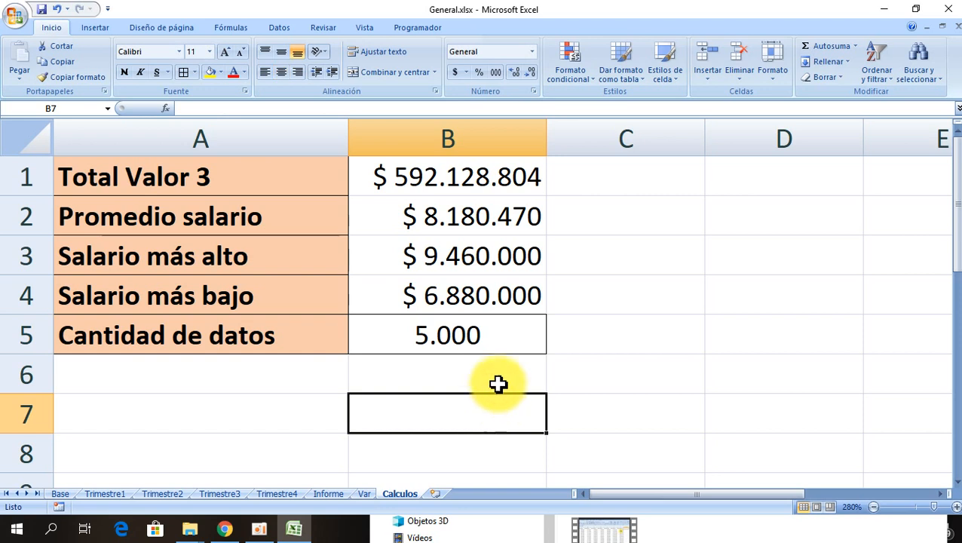
left_click_drag(486, 301, 488, 178)
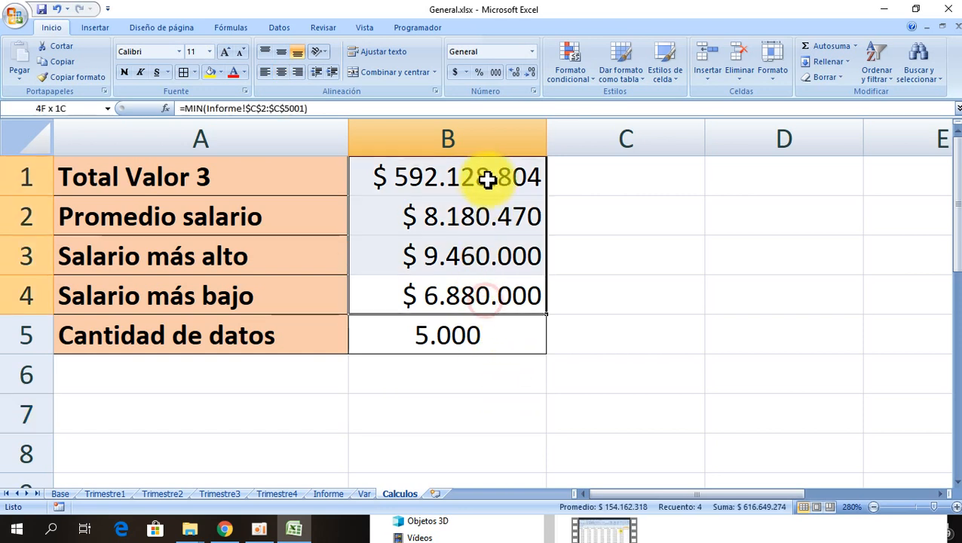
left_click(183, 74)
left_click(613, 414)
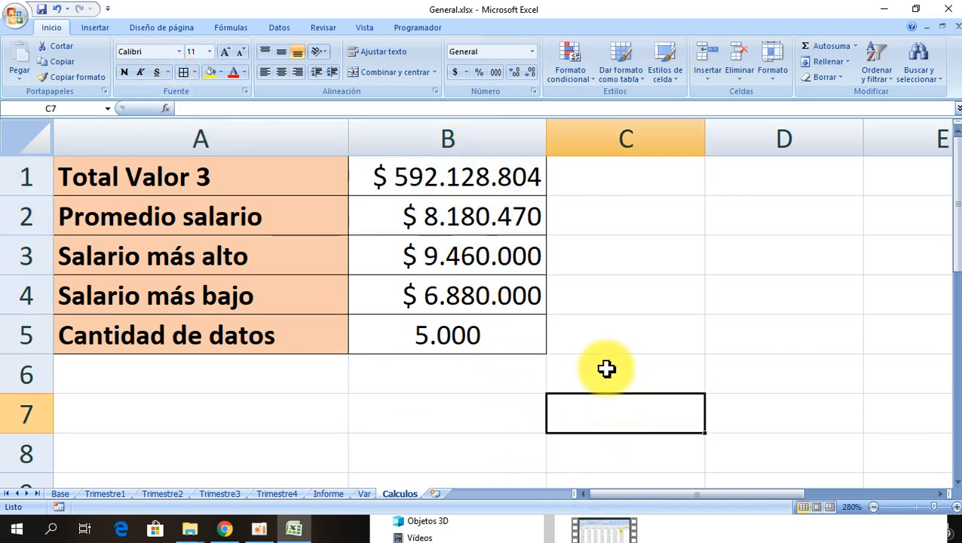
Check the Edad data on the Base sheet and enter the label "Cantidad mayor de 26" in cell A6 of Calculos.
left_click(233, 366)
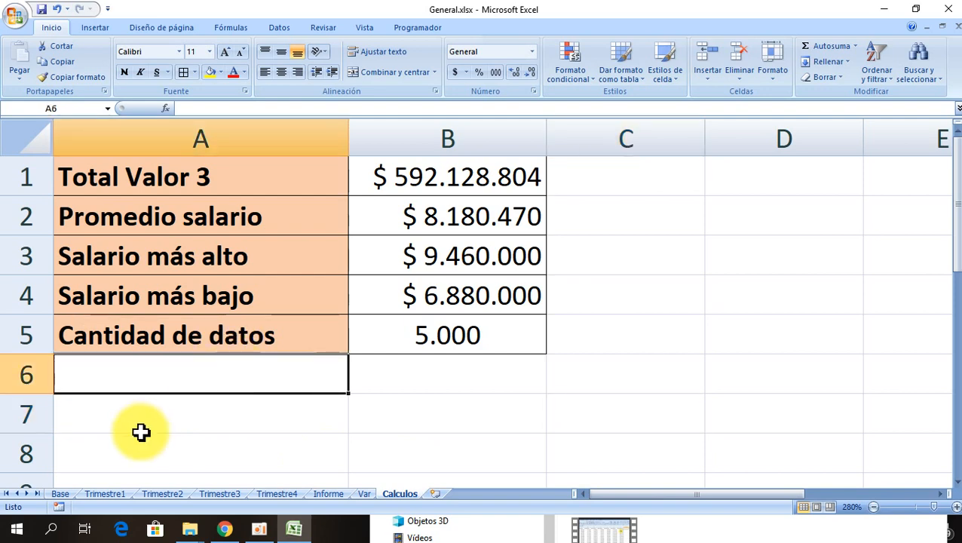
left_click(62, 495)
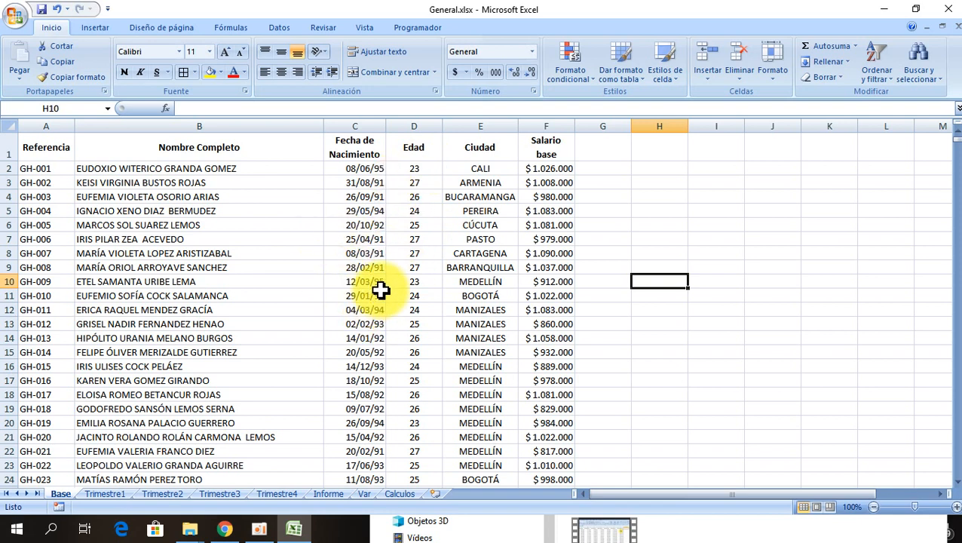
left_click(401, 494)
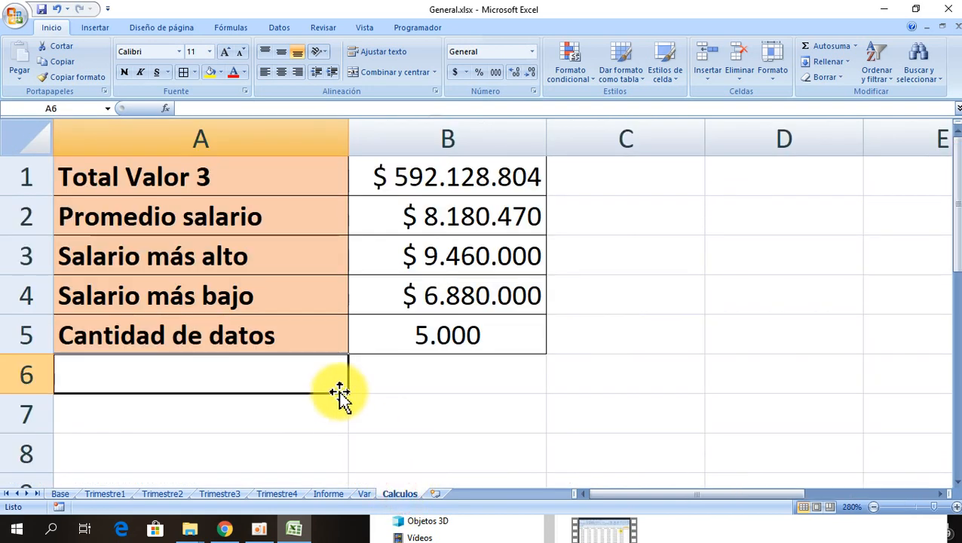
type("Cantidad ")
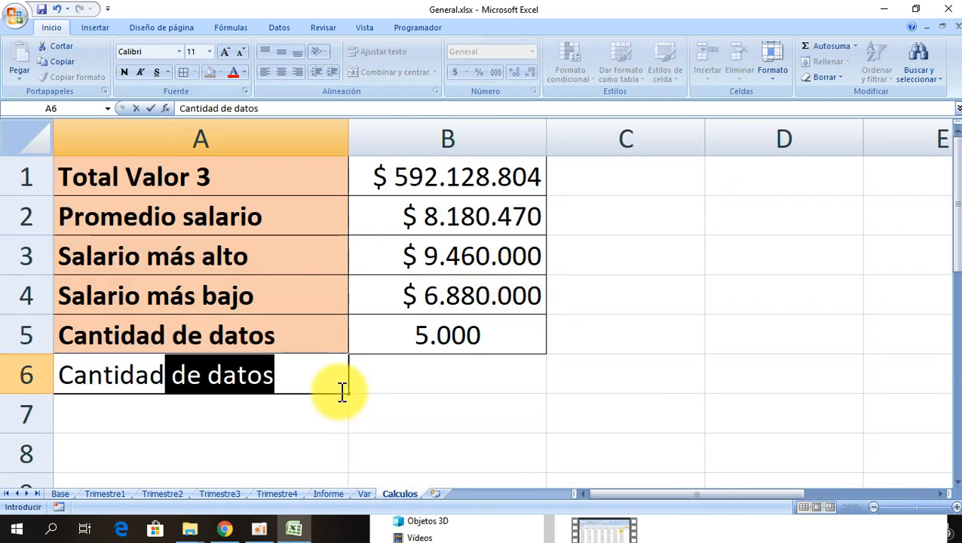
type("mayor de 26")
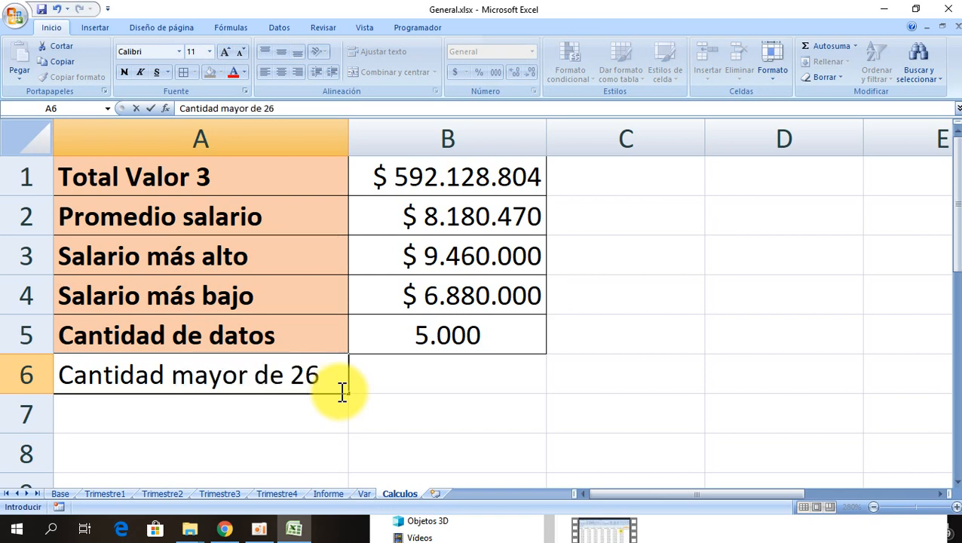
key("Return")
key("Up")
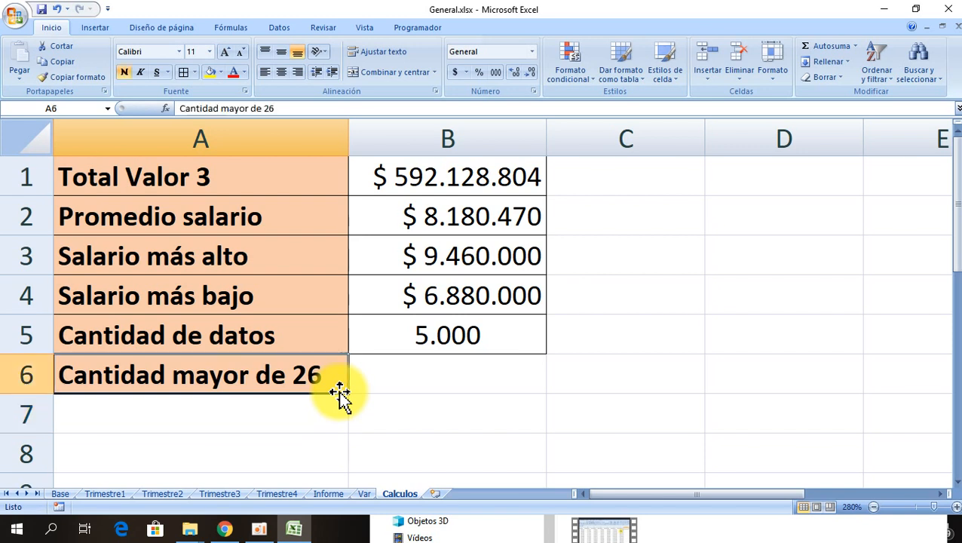
key("Right")
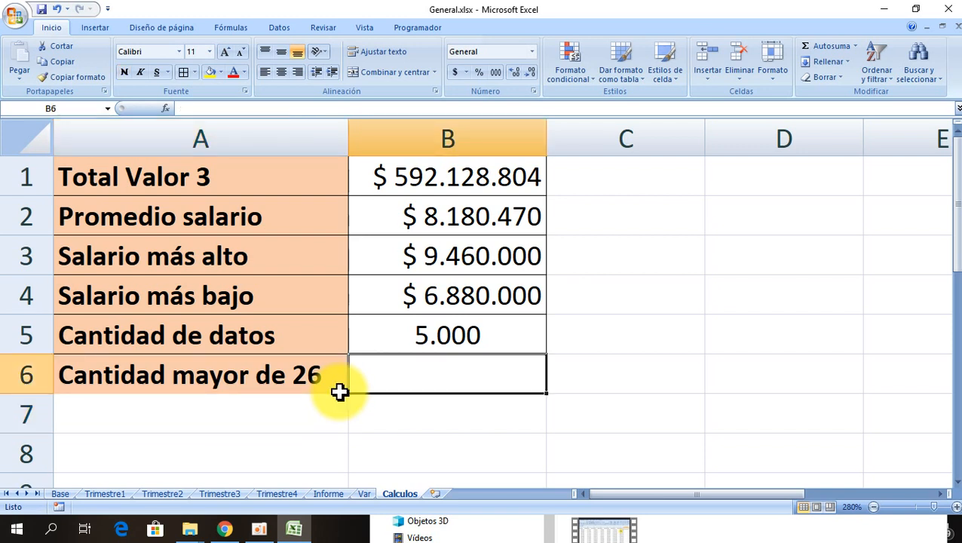
Copy the formatting of the data count in cell B5 to cell B6 of the Calculos sheet.
left_click(422, 333)
left_click(84, 77)
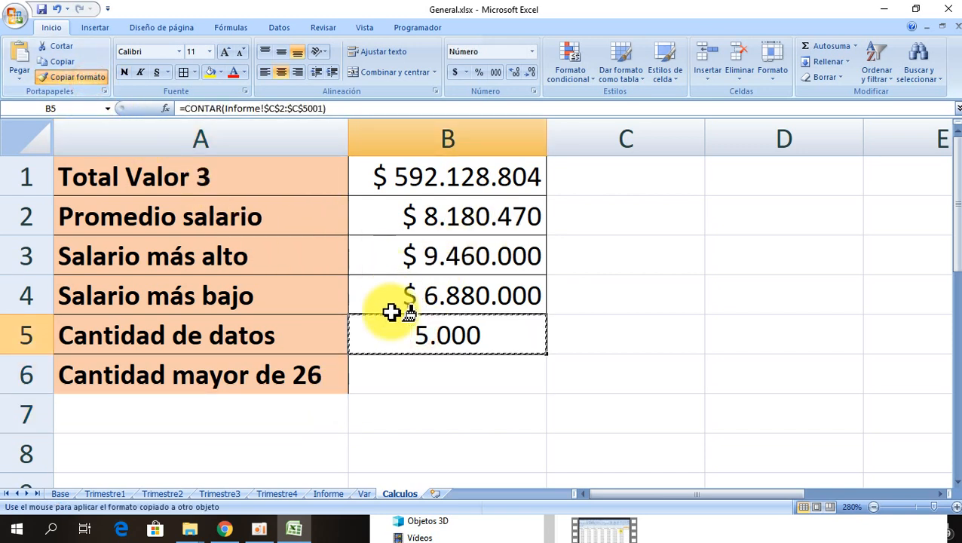
left_click(430, 366)
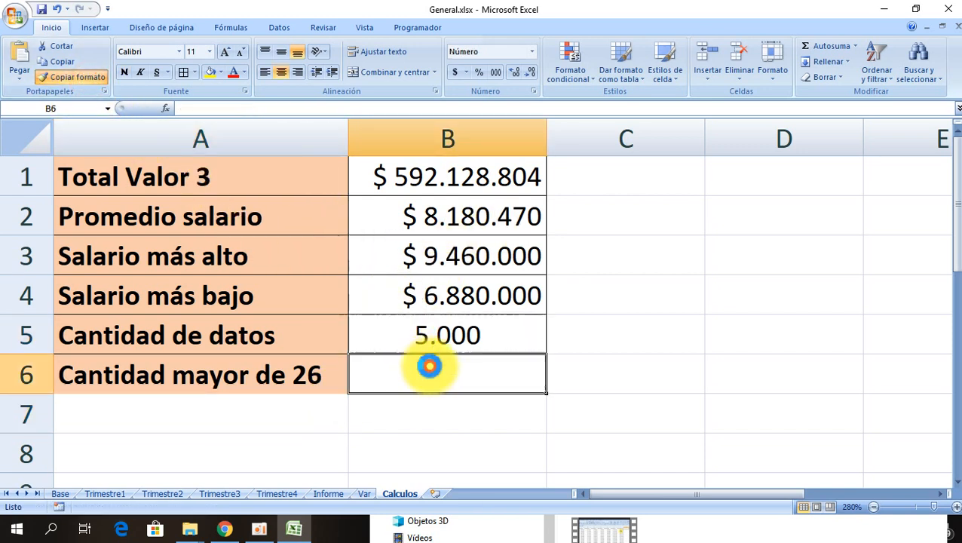
Insert the CONTAR.SI function in cell B6, beside the Cantidad mayor de 26 label.
left_click(166, 109)
left_click(562, 284)
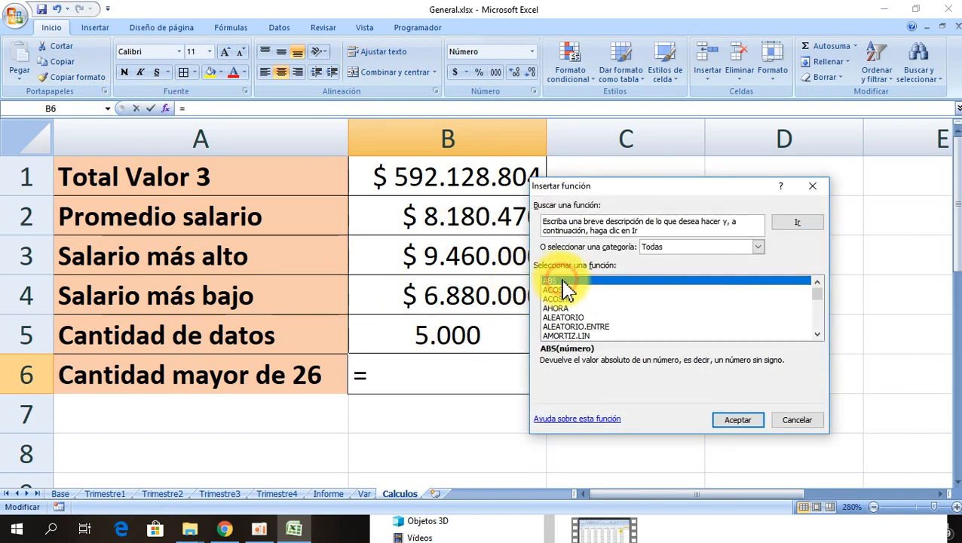
type("contar")
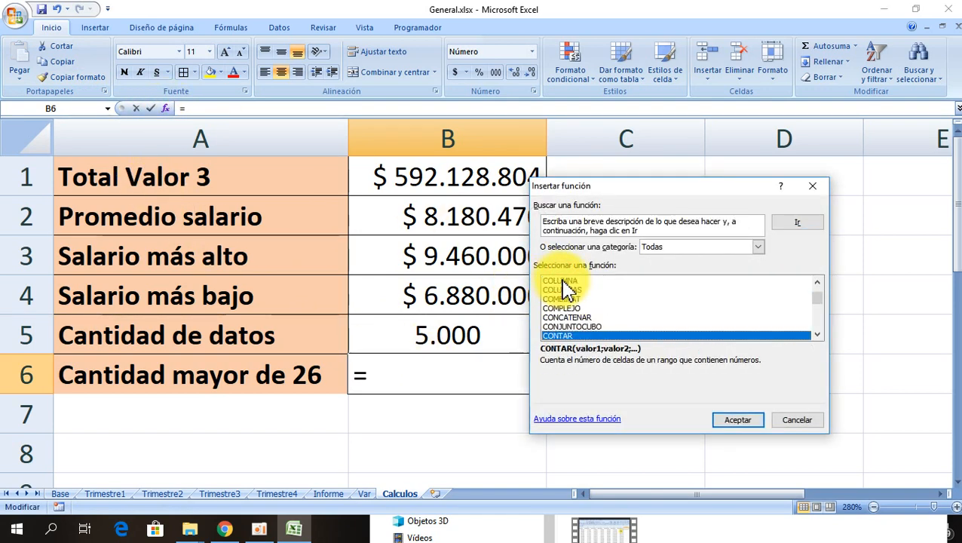
left_click(818, 334)
left_click(817, 334)
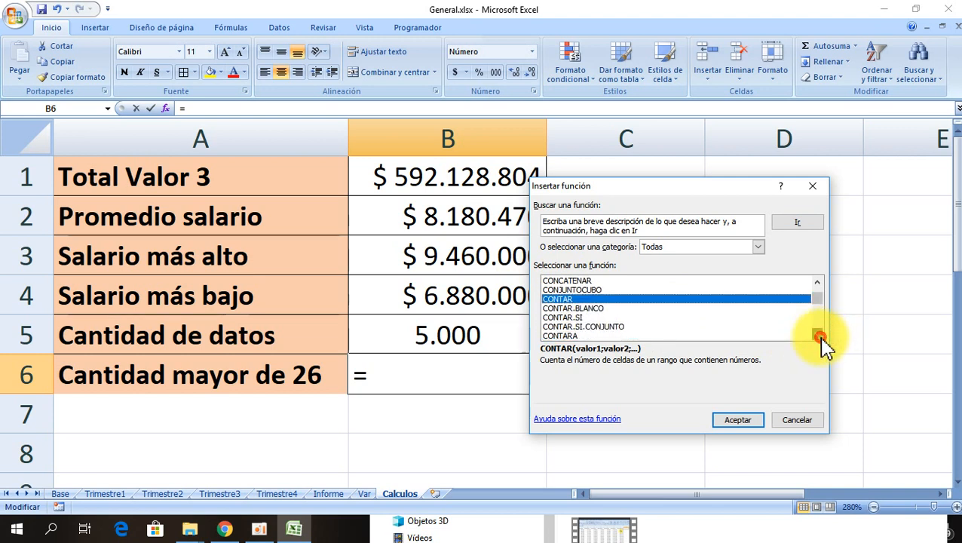
left_click(577, 317)
left_click(743, 422)
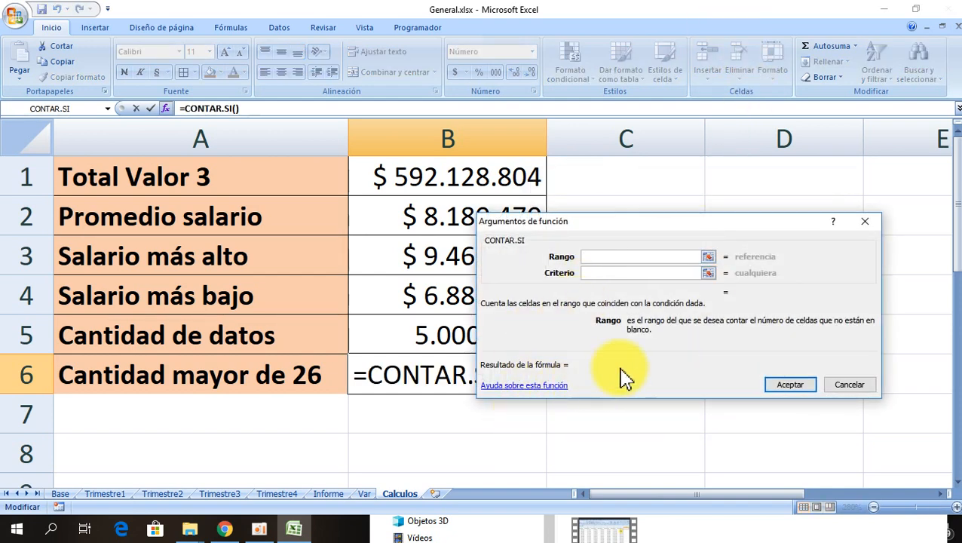
Set the CONTAR.SI Rango to the Base sheet's Edad column as $D$2:$D$5001 with the Criterio >26, and accept the formula.
left_click(64, 497)
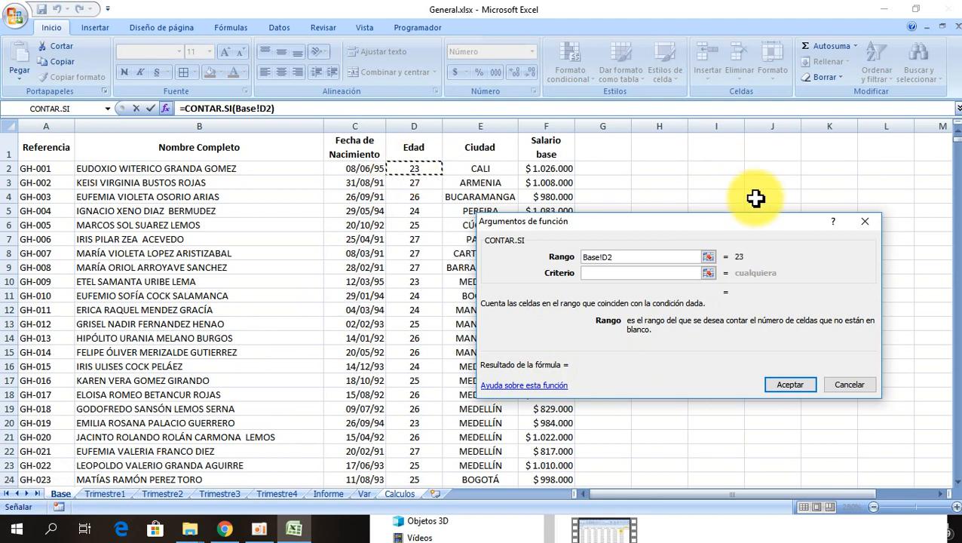
key("ctrl+shift+Down")
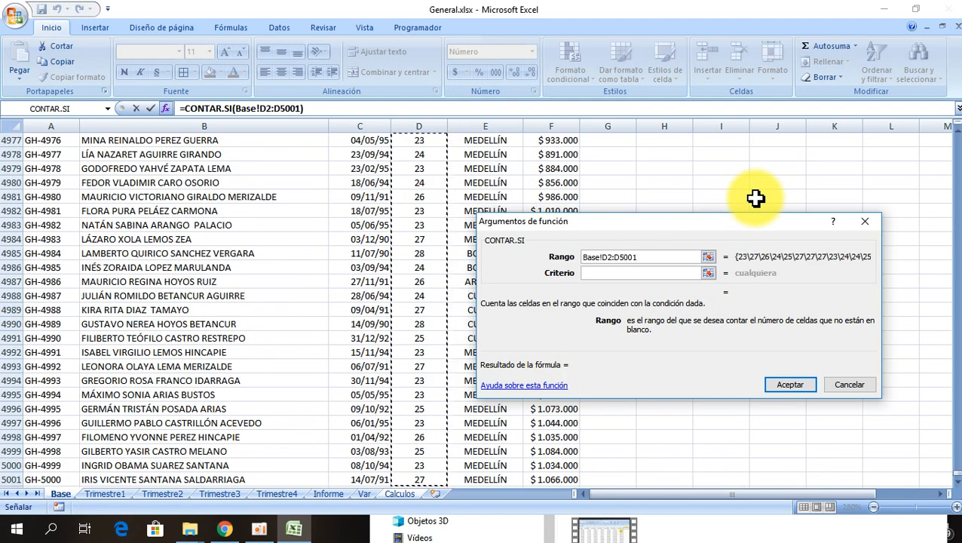
key("F4")
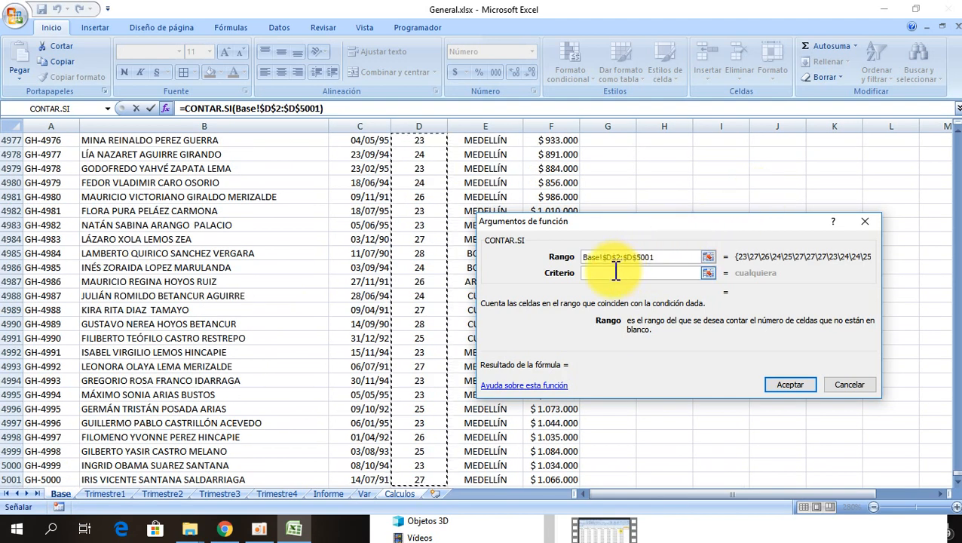
left_click(615, 272)
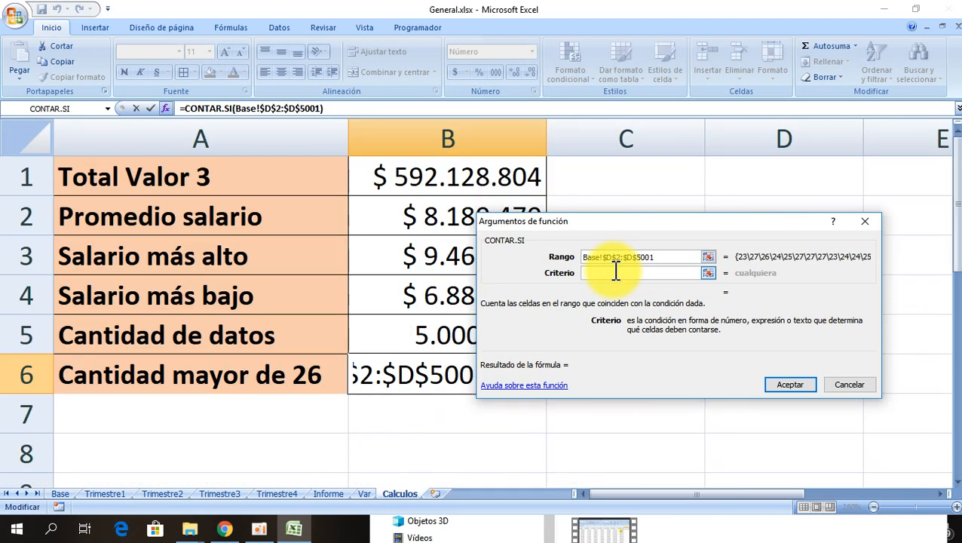
type(">26")
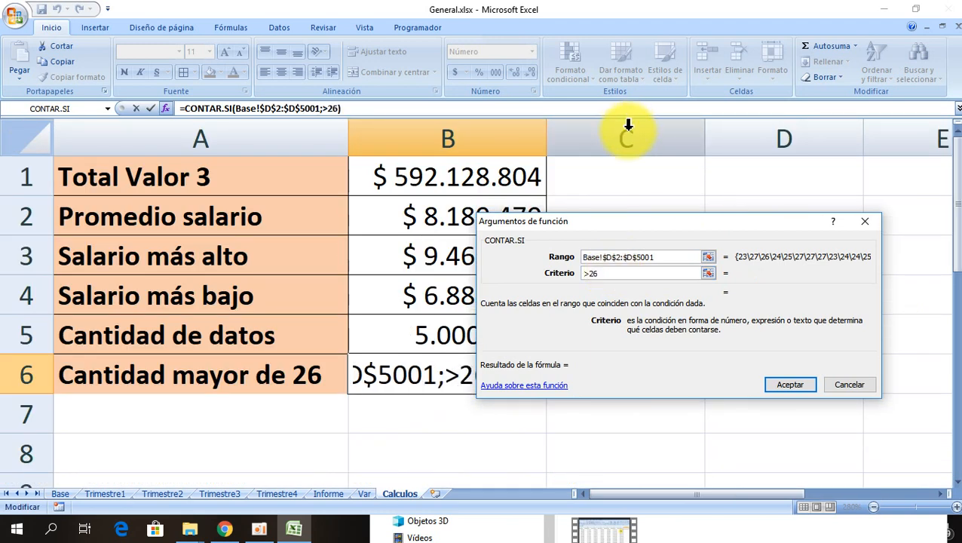
left_click(794, 385)
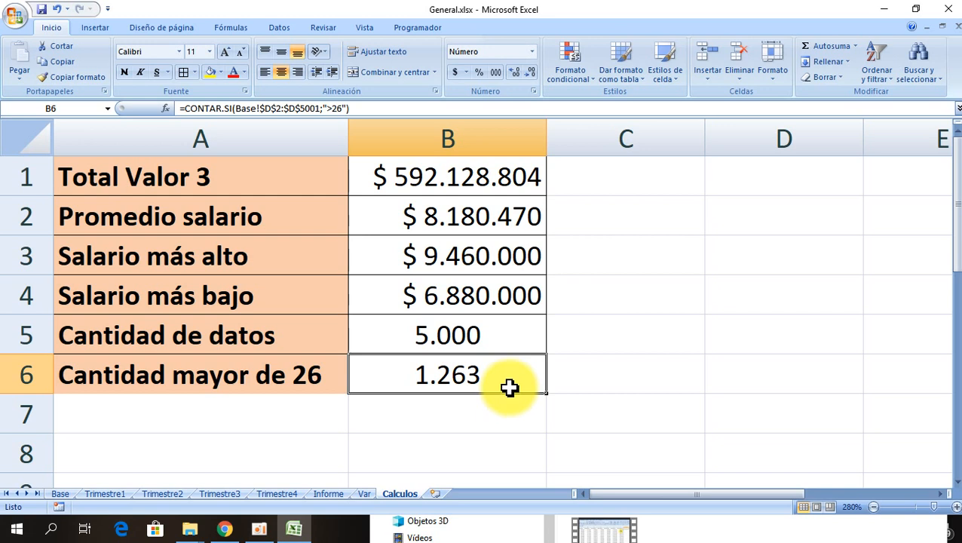
Copy the formatting of the Cantidad de datos label in A5 to the Cantidad mayor de 26 label in A6.
left_click(309, 373)
left_click(299, 332)
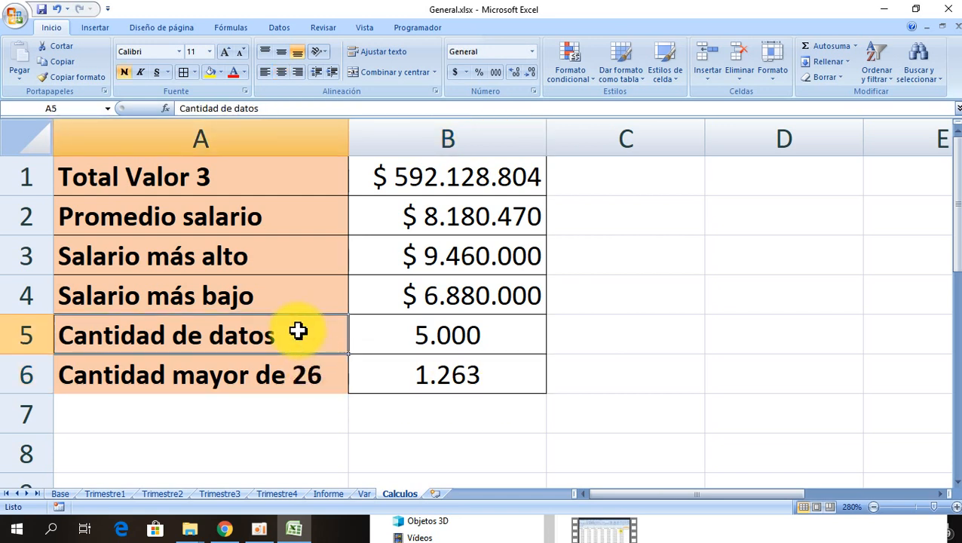
left_click(87, 78)
left_click(285, 388)
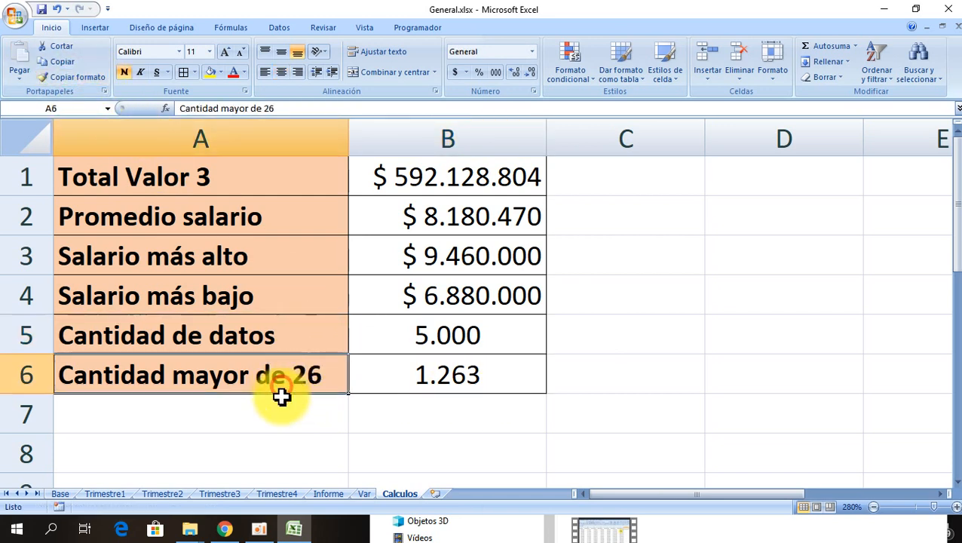
Check the Ciudad and Salario base data on the Base sheet and enter the label "Total salario Manizales" in cell A7 of Calculos.
left_click(266, 414)
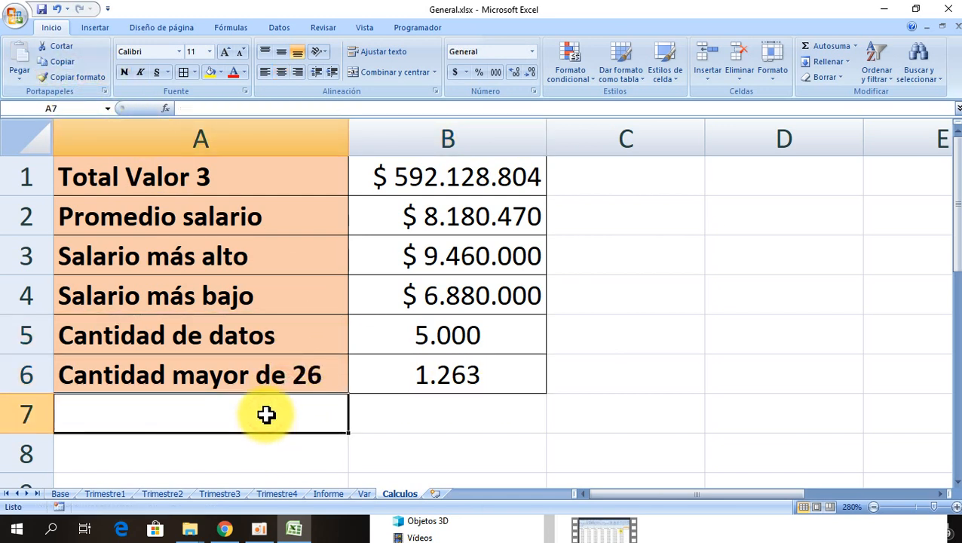
left_click(60, 494)
left_click(556, 278)
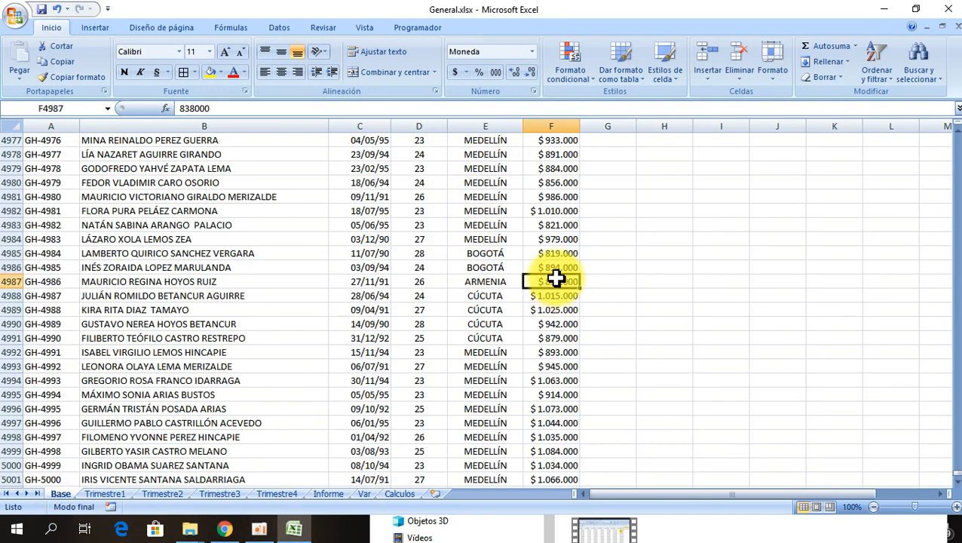
key("ctrl+Up")
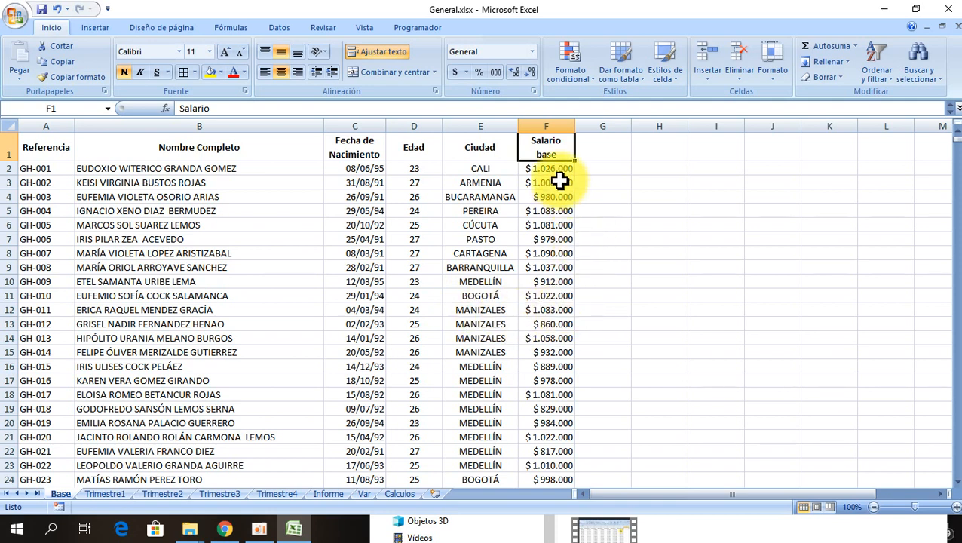
left_click(399, 494)
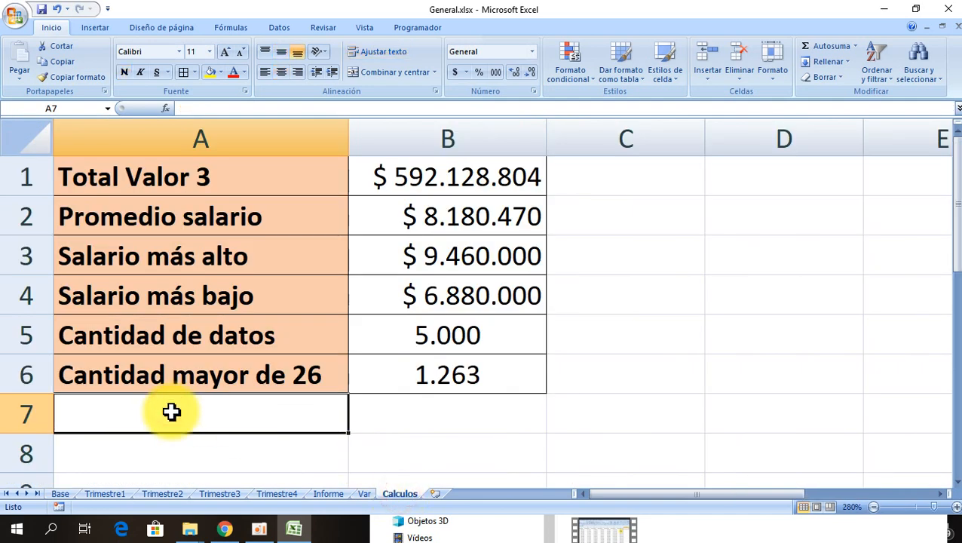
type("Total salario Manizales")
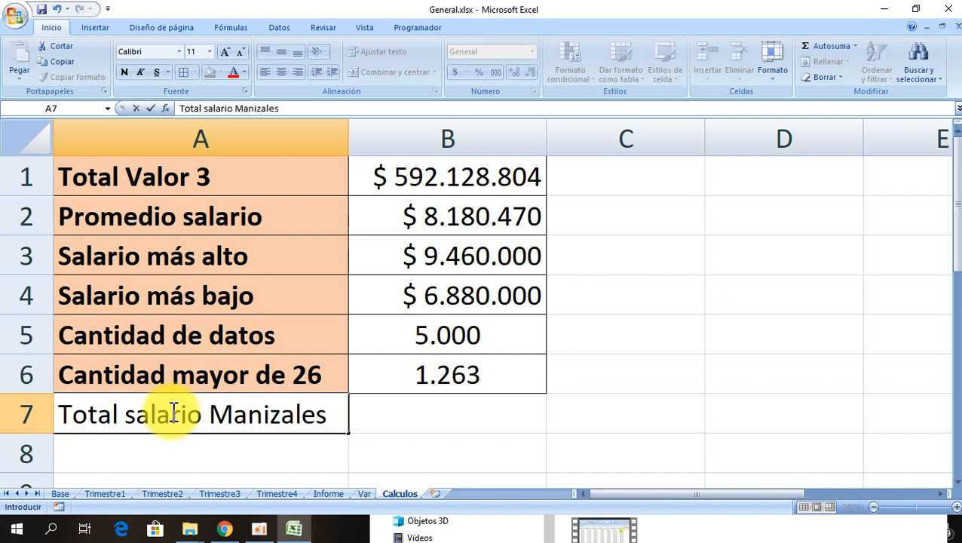
key("Return")
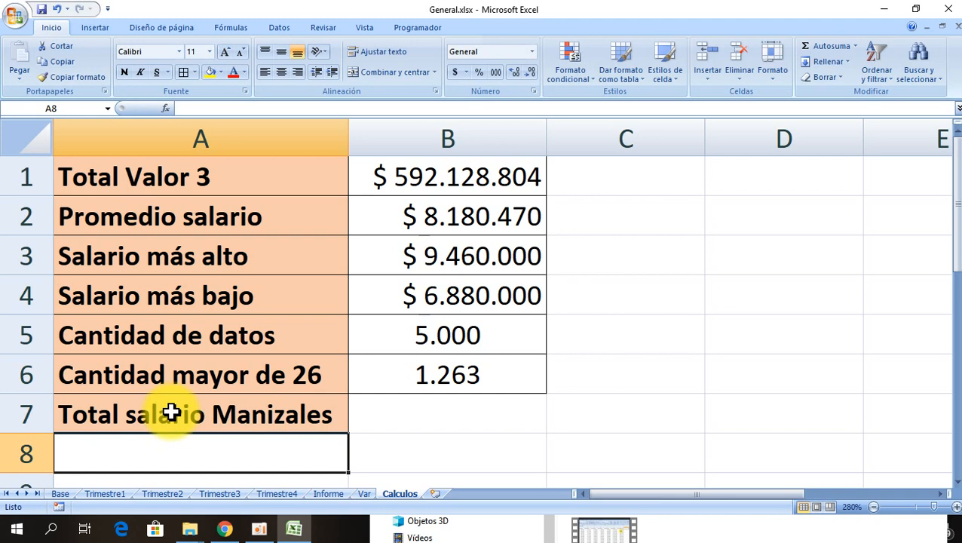
Apply the bordered label formatting to the Total salario Manizales cell A7 with the format painter.
left_click(407, 423)
left_click(294, 430)
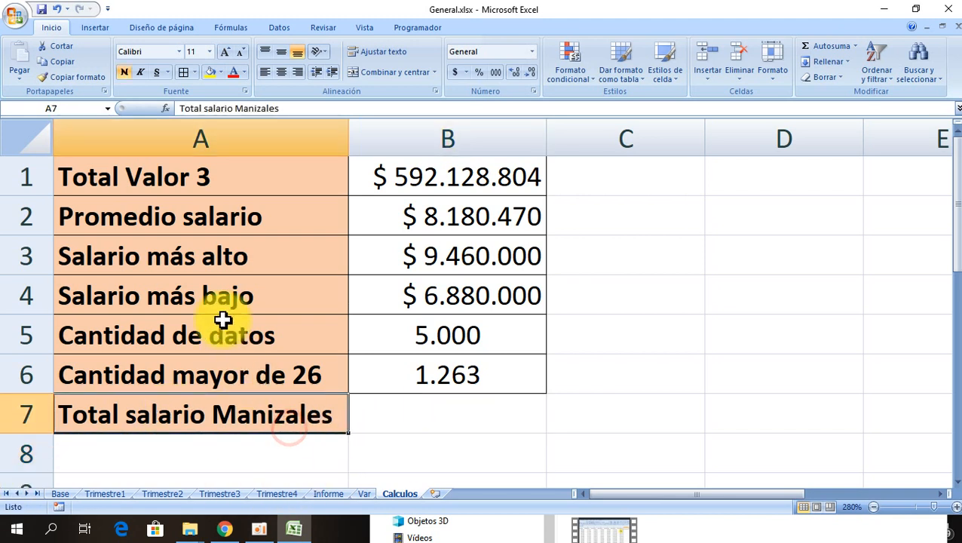
left_click(76, 77)
left_click(227, 402)
Copy the currency formatting of the lowest salary in B4 to the empty result cell B7.
left_click(408, 404)
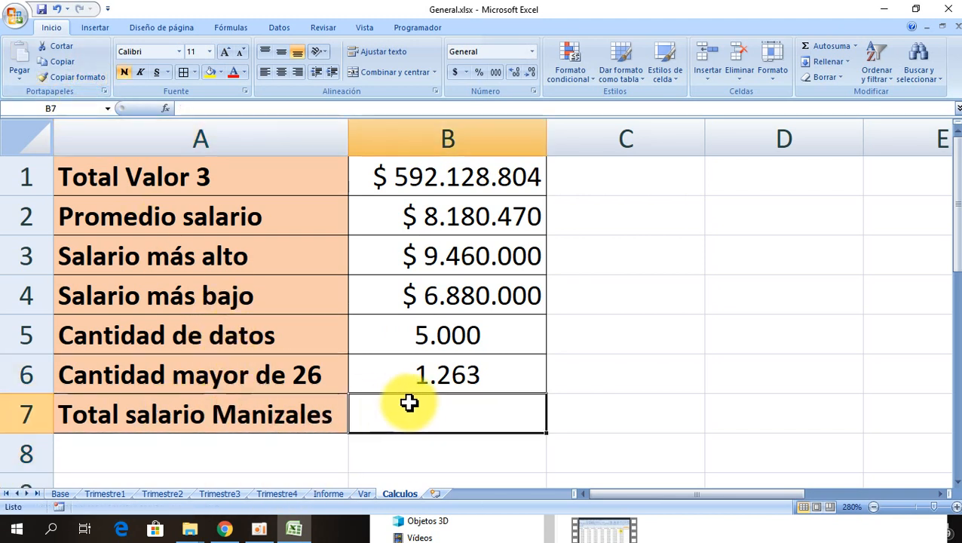
left_click(428, 295)
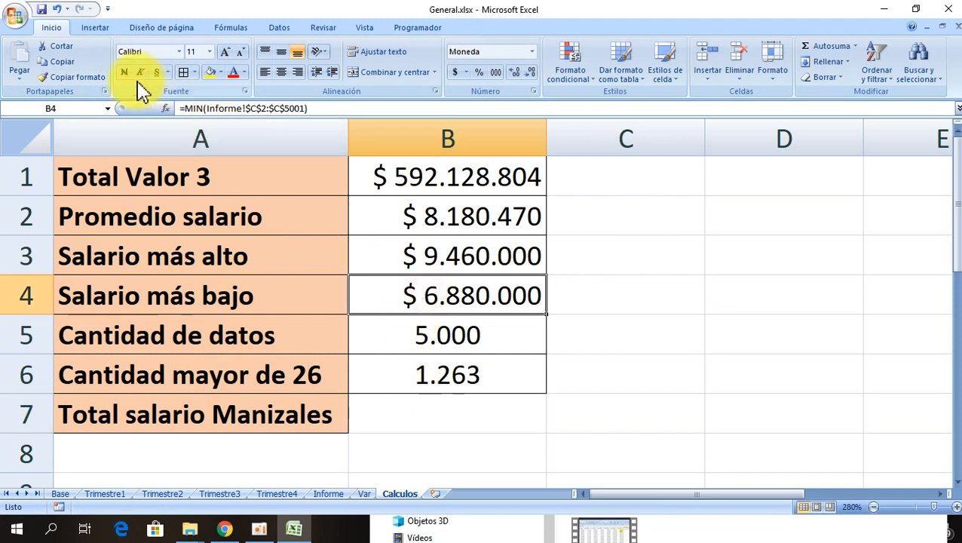
left_click(76, 77)
left_click(464, 408)
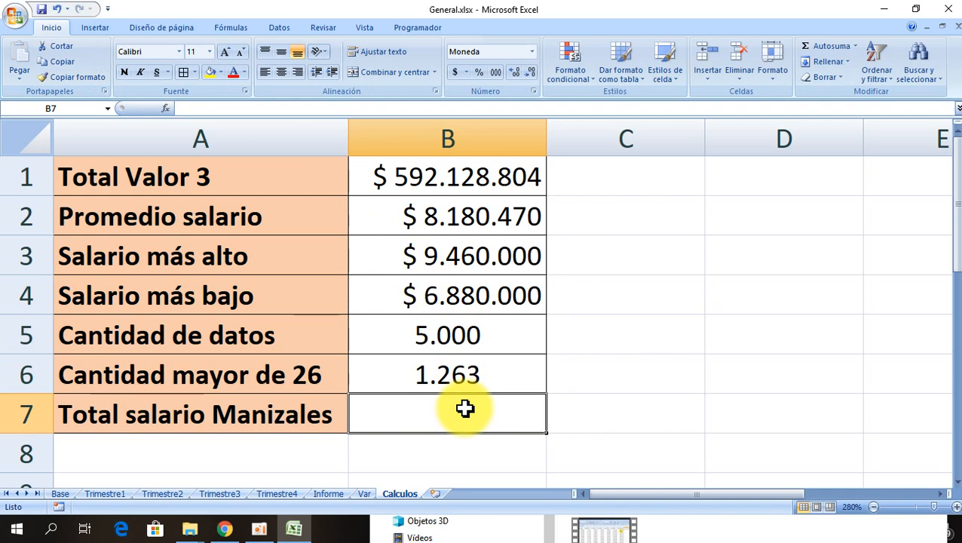
Insert the SUMAR.SI function in cell B7, beside the Total salario Manizales label.
left_click(165, 109)
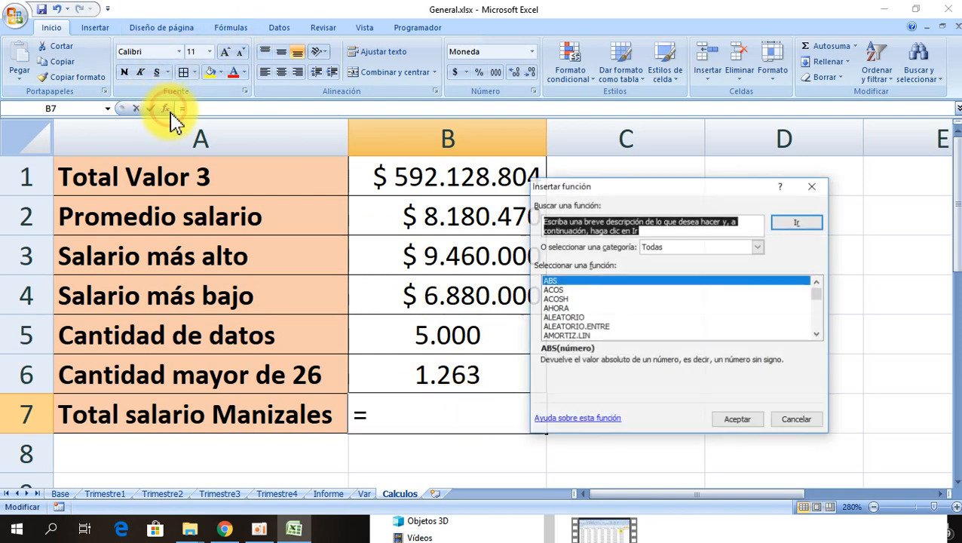
left_click(640, 283)
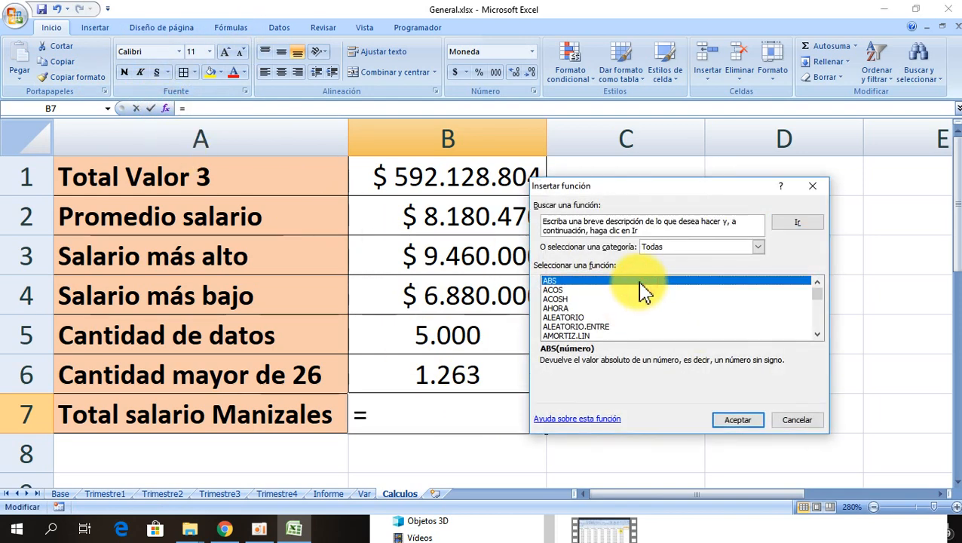
type("sumar")
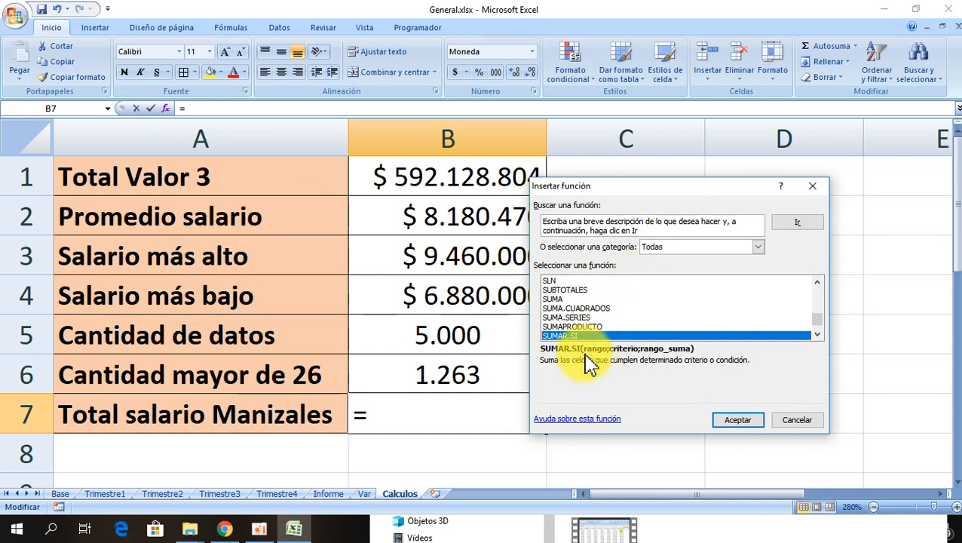
left_click(743, 420)
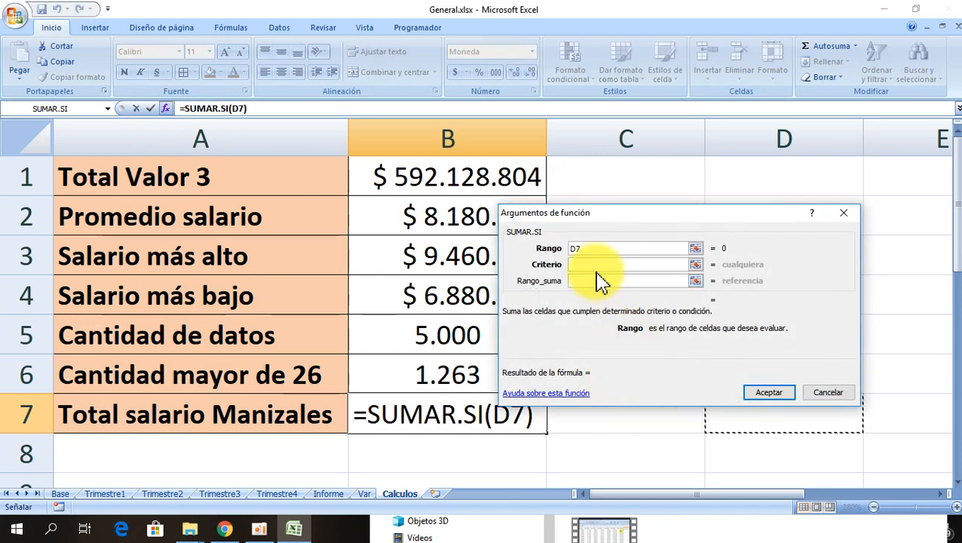
Replace the stray Rango reference in SUMAR.SI with the Base sheet's Ciudad column as the absolute range $E$2:$E$5001.
key("BackSpace")
key("BackSpace")
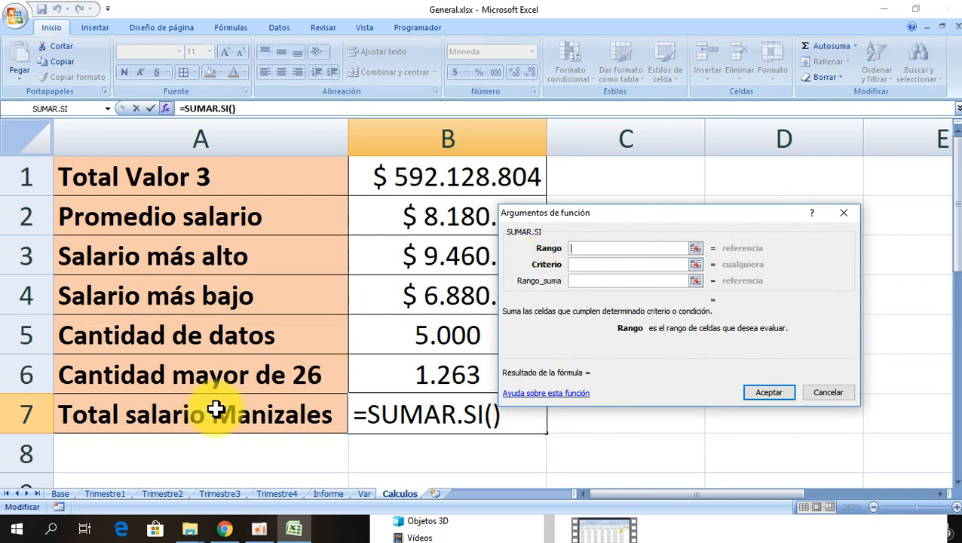
left_click(61, 496)
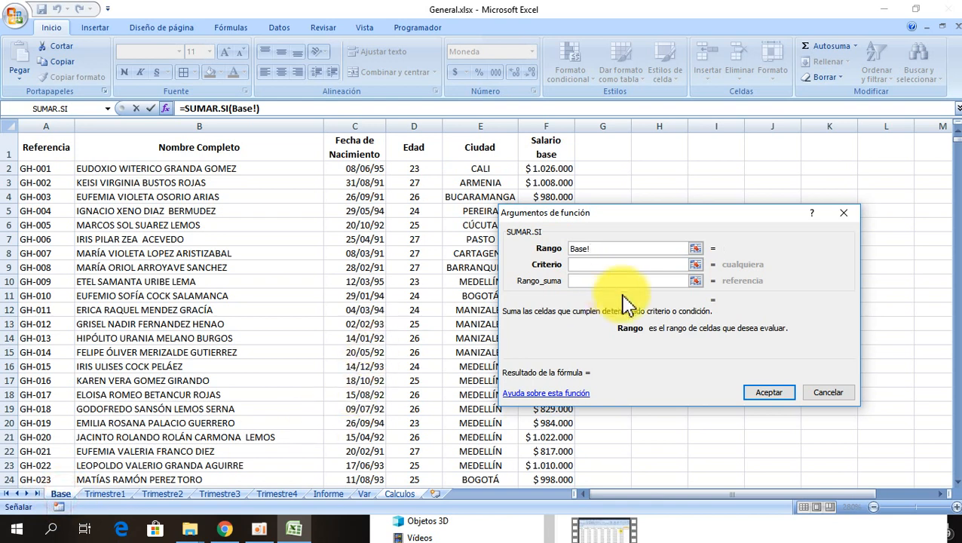
left_click(479, 168)
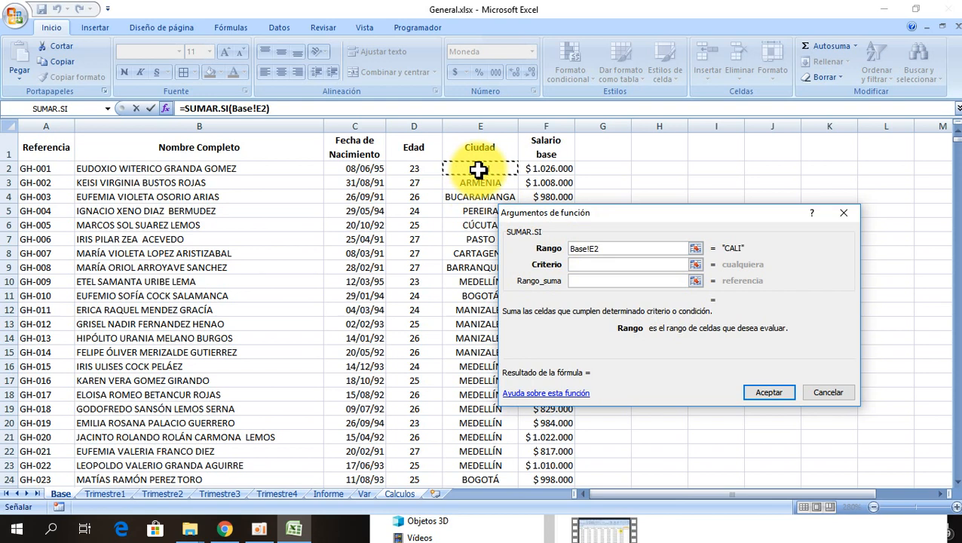
key("ctrl+shift+Down")
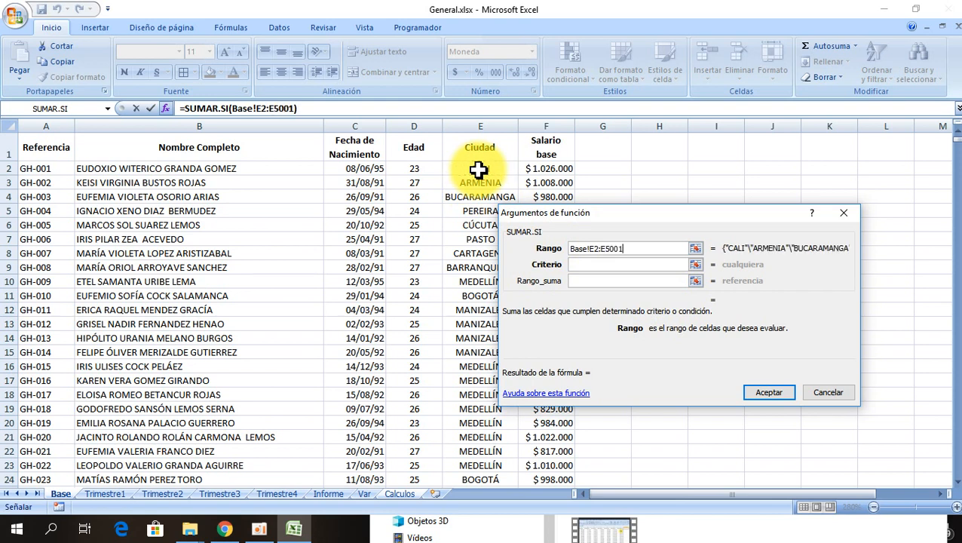
key("F4")
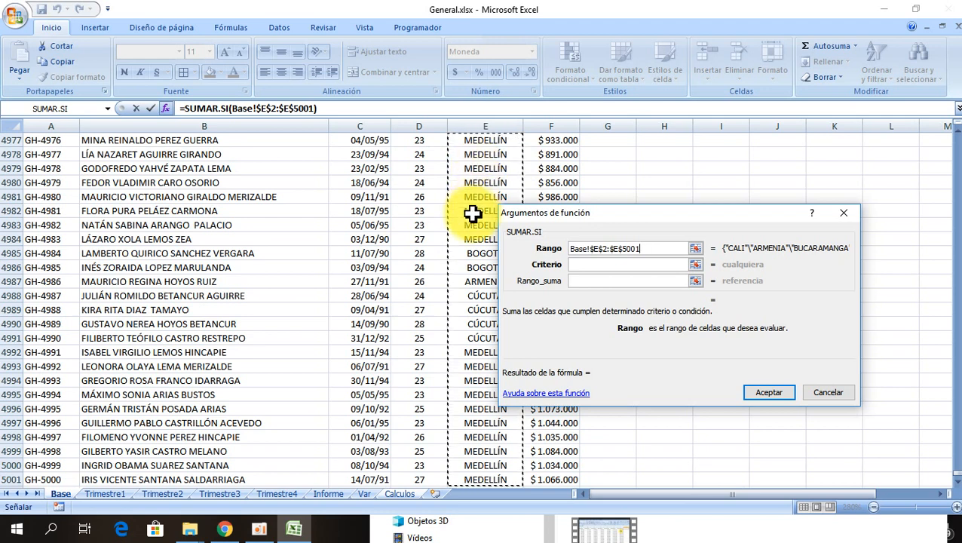
Set the SUMAR.SI Criterio argument to MANIZALES.
left_click(586, 264)
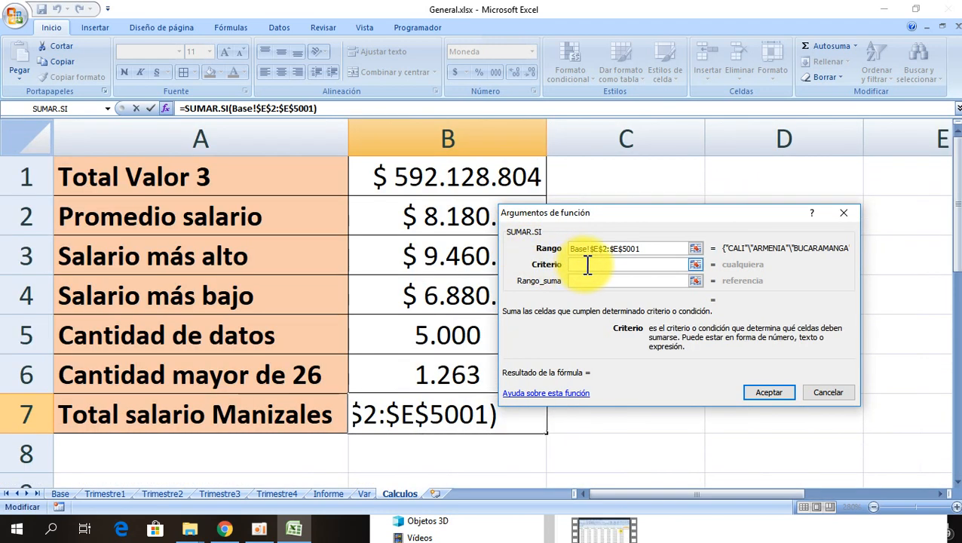
type("ma")
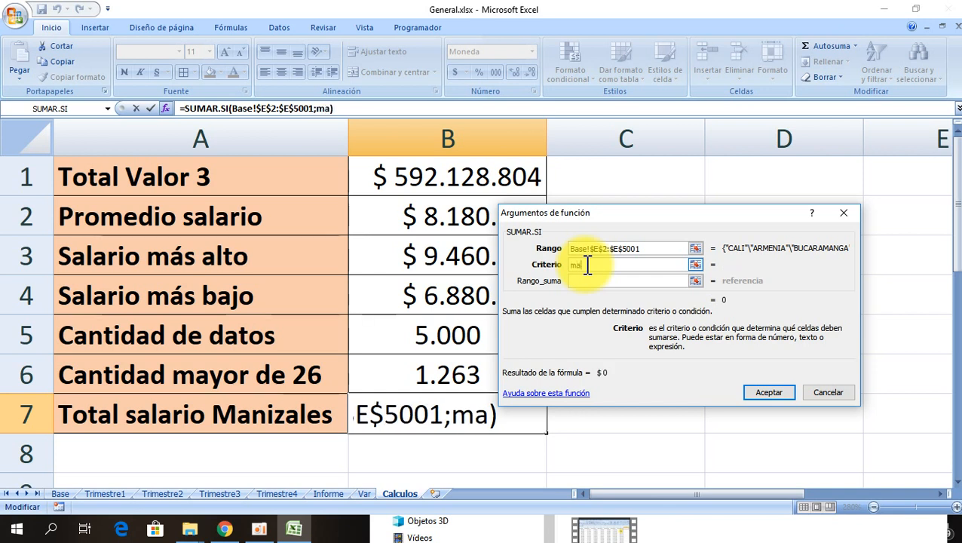
key("BackSpace")
key("BackSpace")
type("MANIZALEZ")
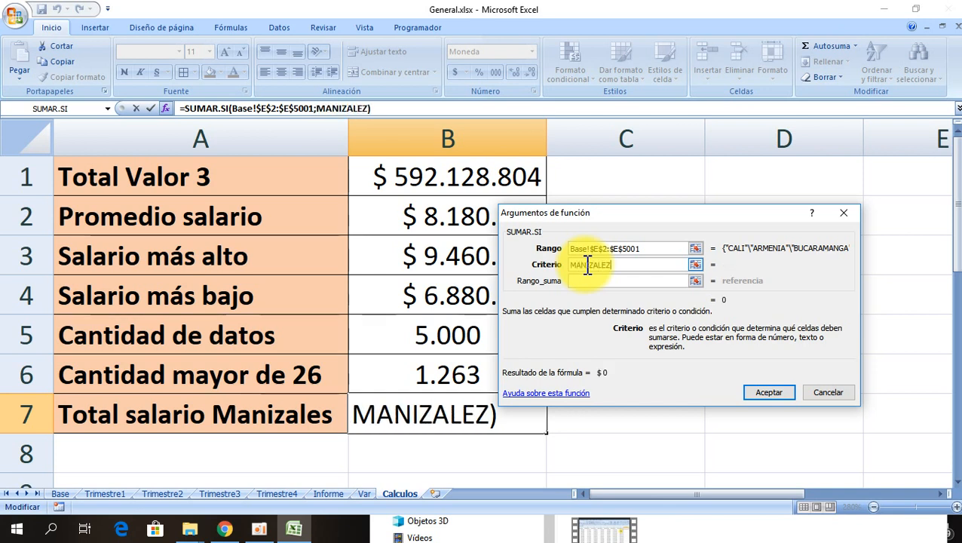
key("BackSpace")
type("S")
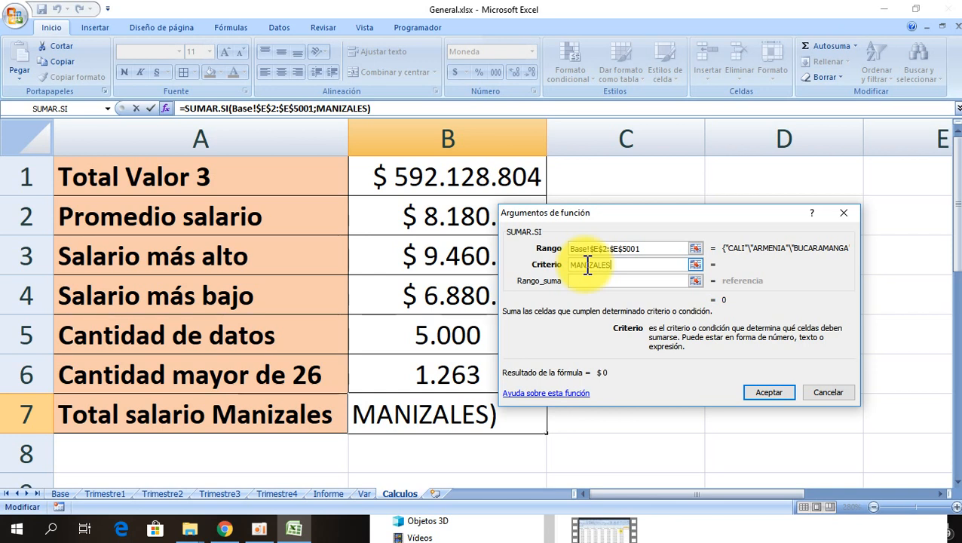
Set Rango_suma to the Base sheet's Salario base column as the absolute range $F$2:$F$5001 and accept the SUMAR.SI formula.
left_click(584, 280)
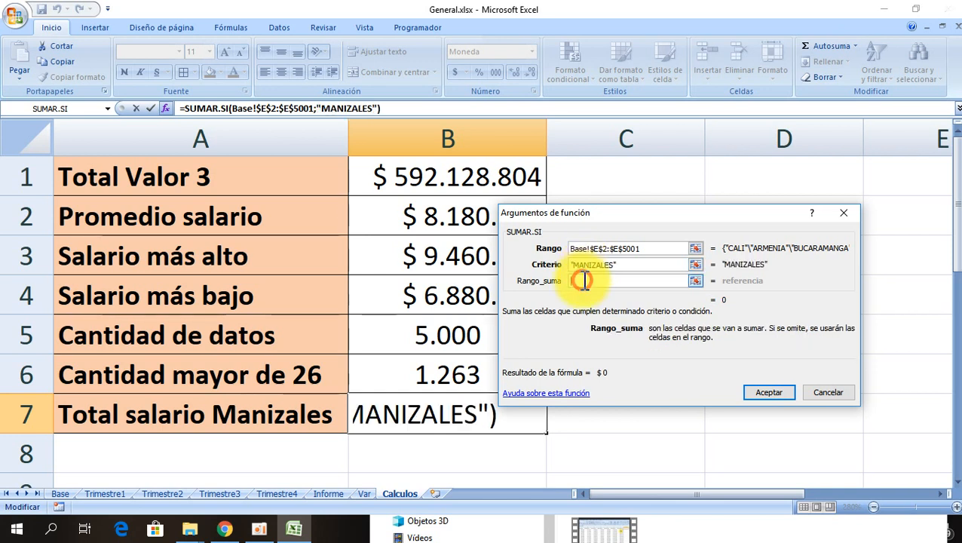
left_click(61, 495)
left_click(552, 156)
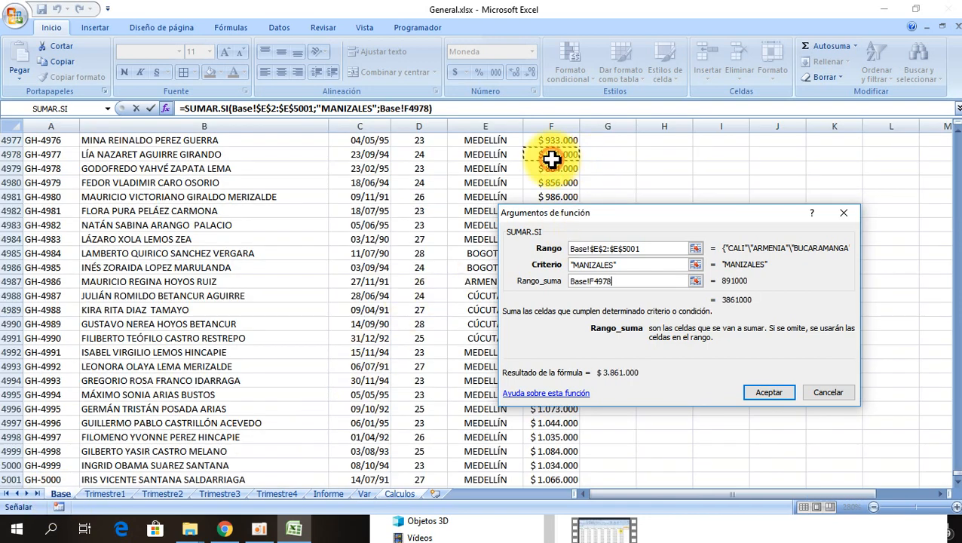
key("End")
key("Up")
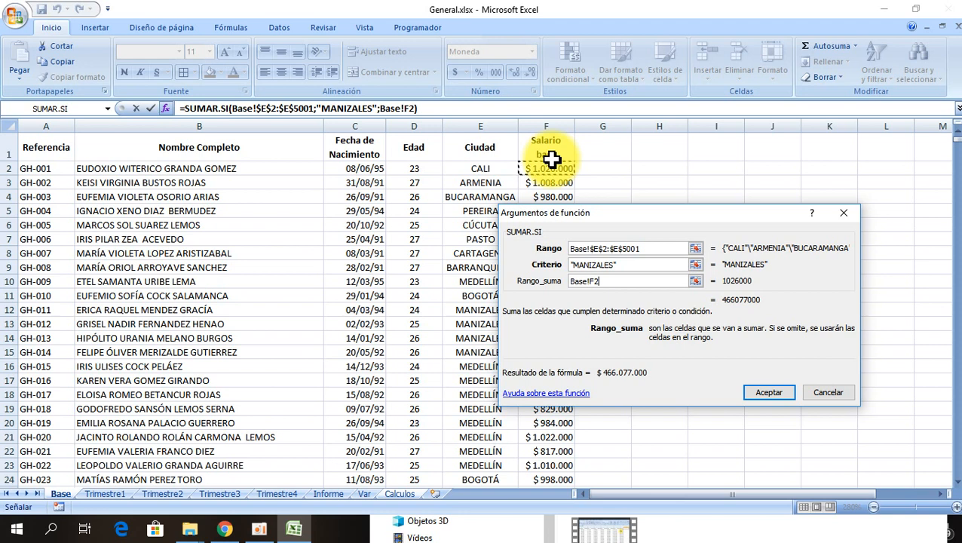
key("ctrl+shift+Down")
key("F4")
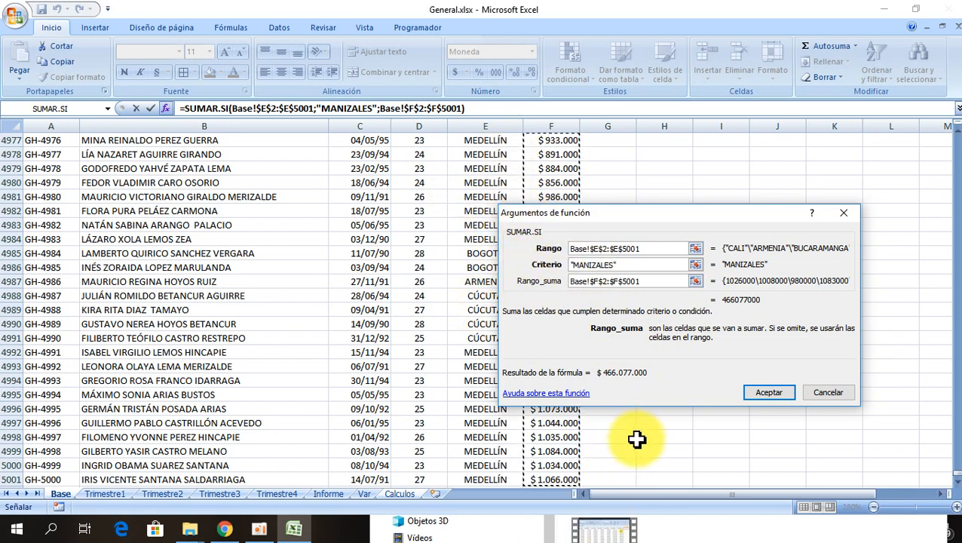
left_click(758, 400)
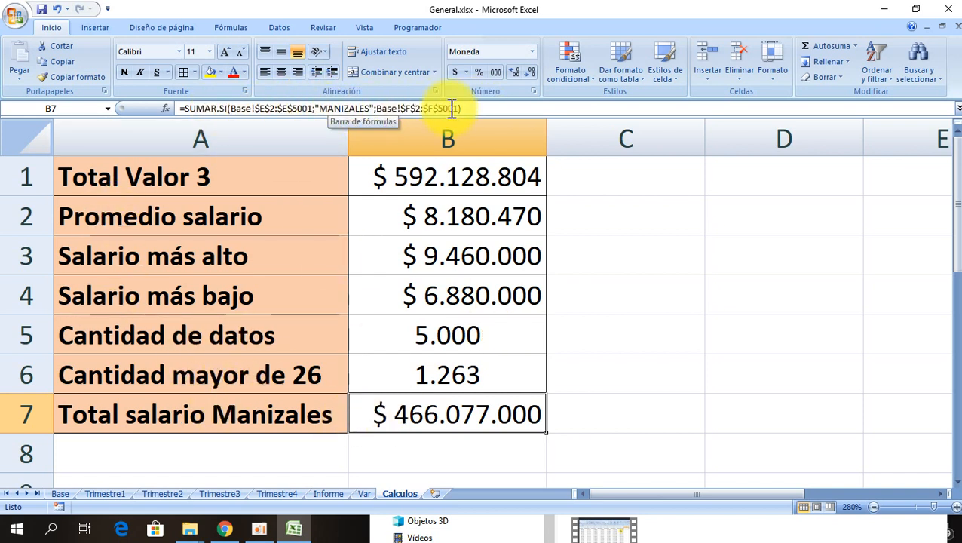
Review the column headings of the Base sheet and enter the label Referencia in cell E1 of the Calculos sheet.
left_click(154, 457)
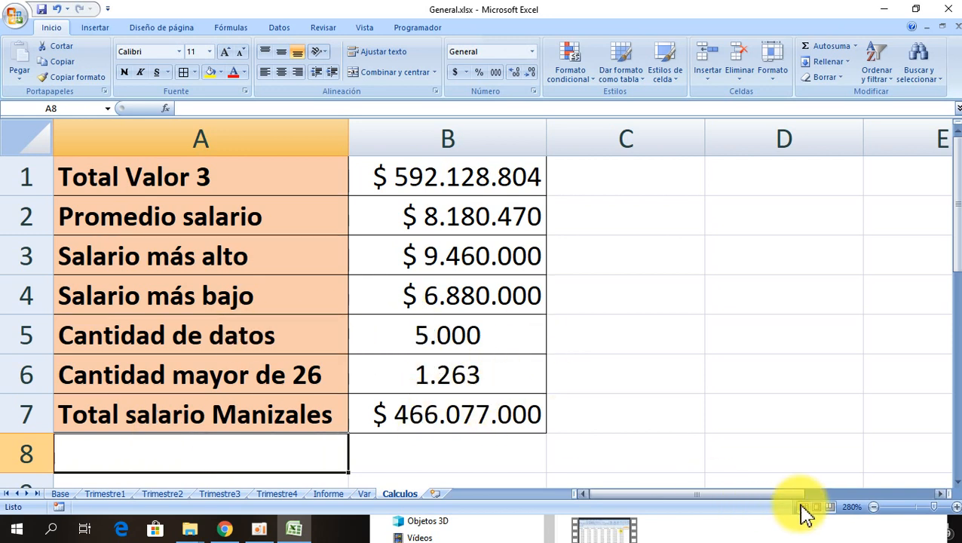
left_click(941, 494)
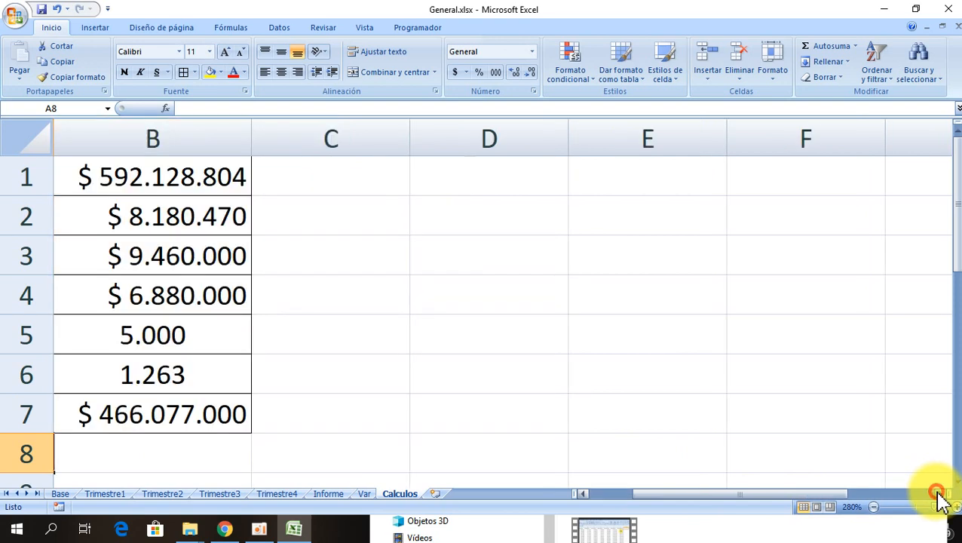
left_click(61, 494)
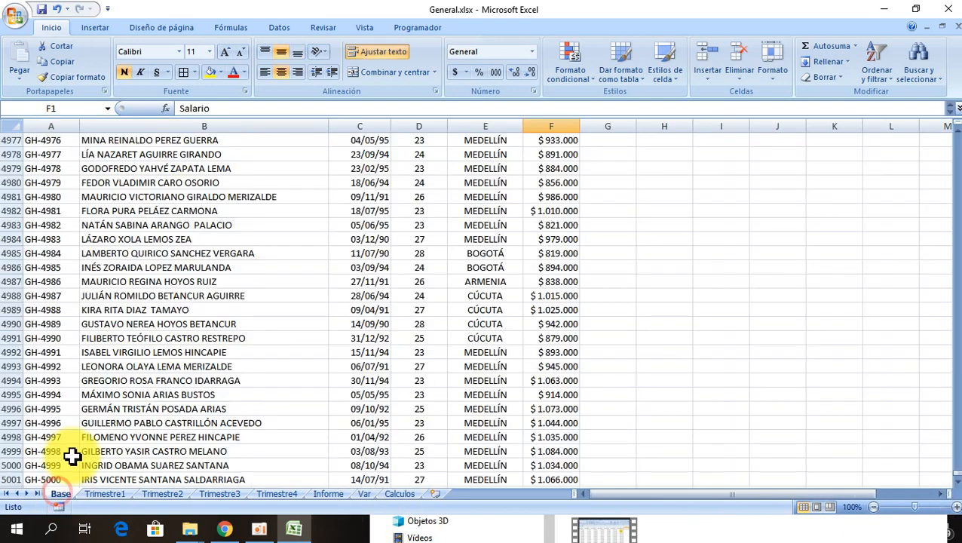
left_click(173, 307)
key("ctrl+Up")
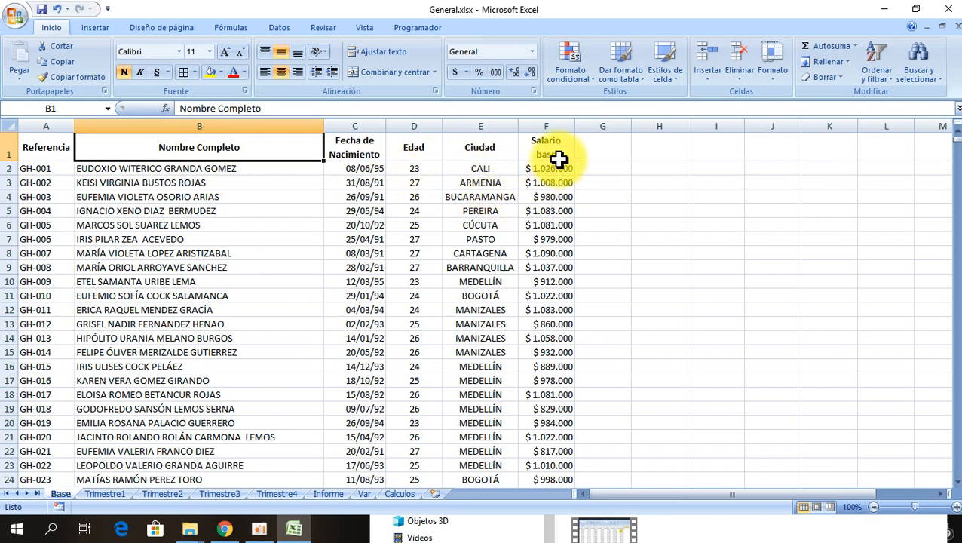
left_click(399, 494)
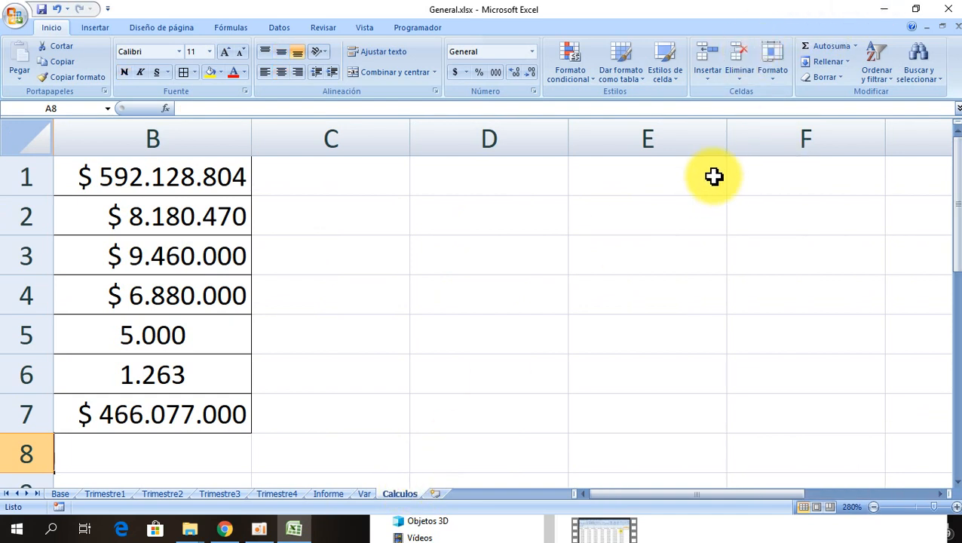
left_click(608, 186)
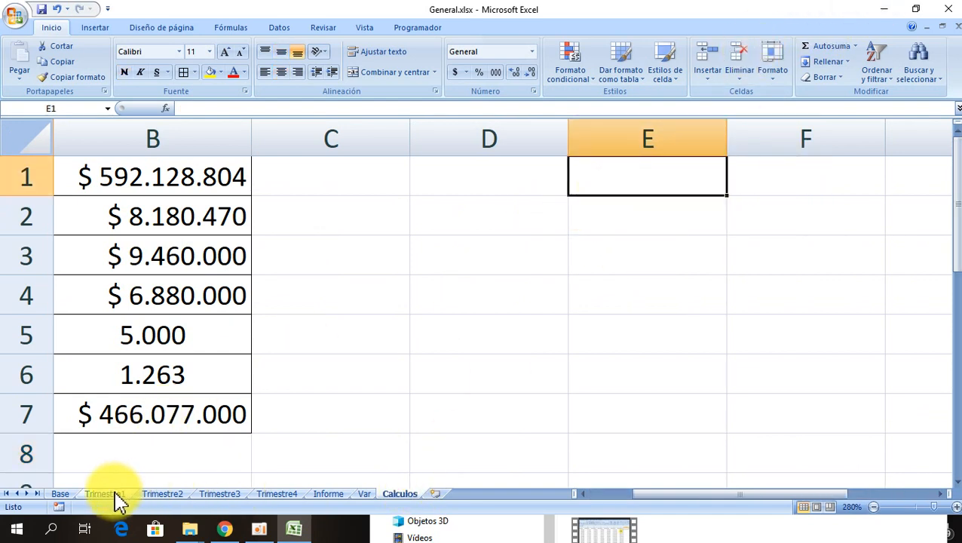
left_click(60, 496)
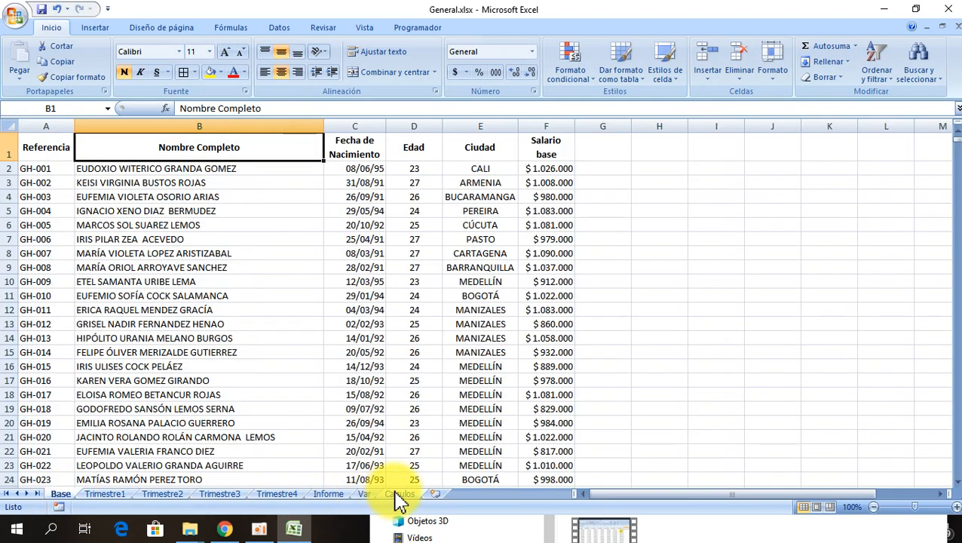
left_click(398, 495)
type("rE")
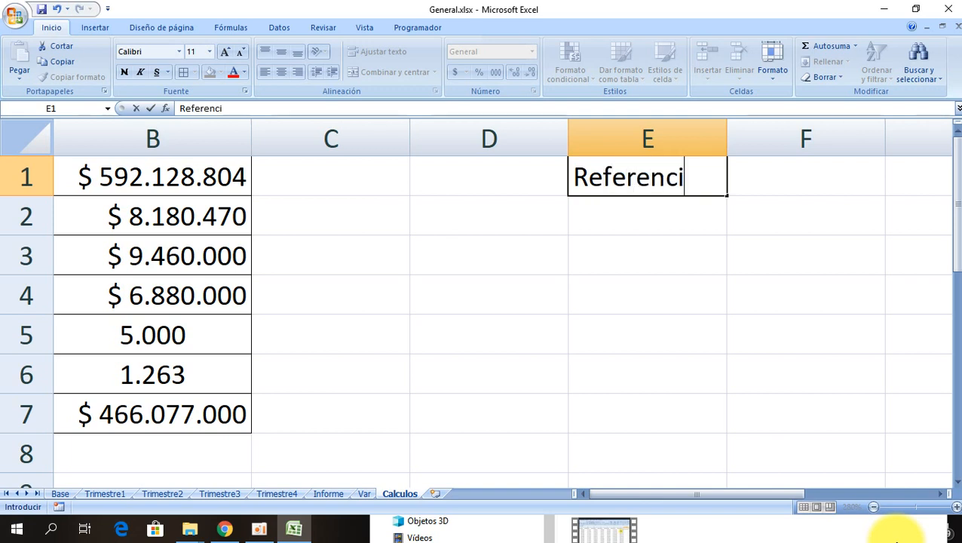
key("Return")
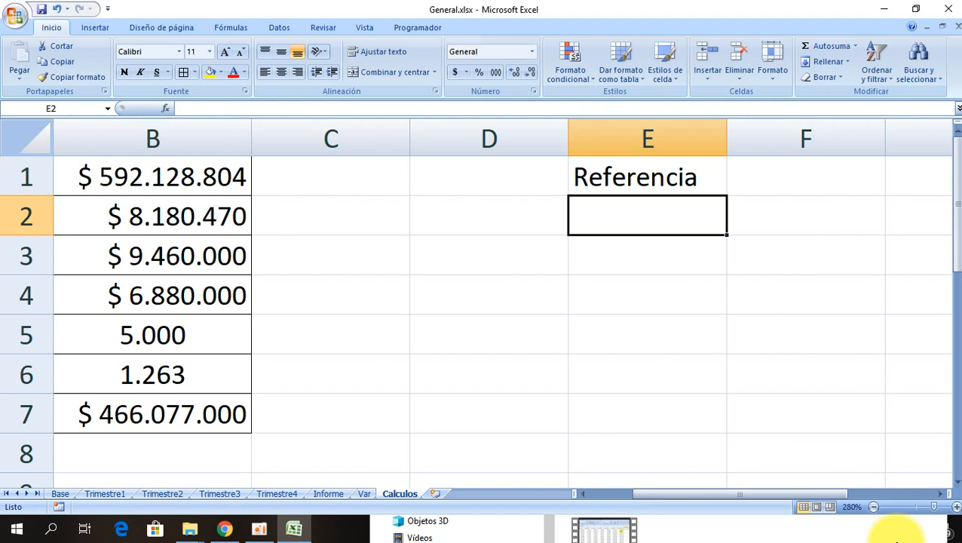
Copy the label formatting of Total Valor 3 in A1 to the Referencia cell E1 with the format painter.
key("Left")
key("Left")
key("Left")
key("Left")
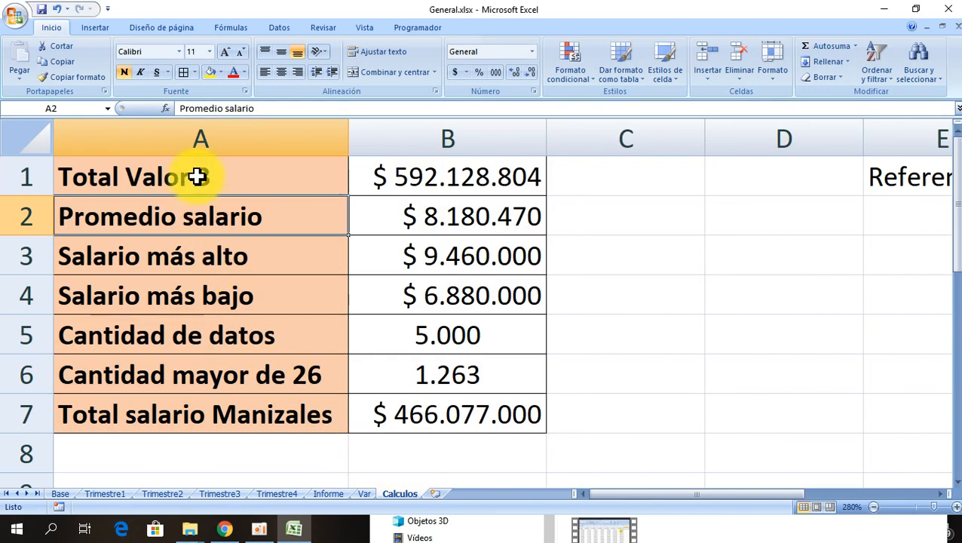
left_click(197, 175)
left_click(78, 77)
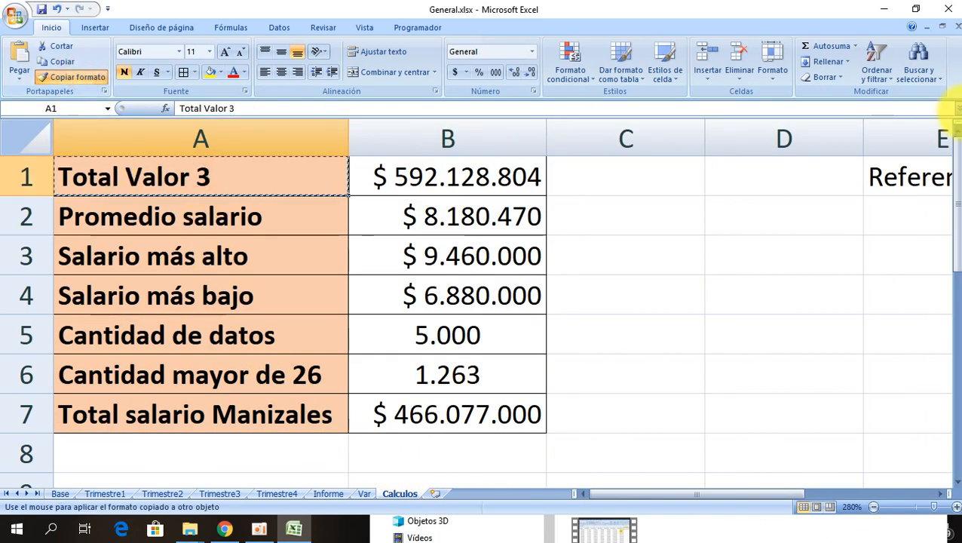
left_click(904, 182)
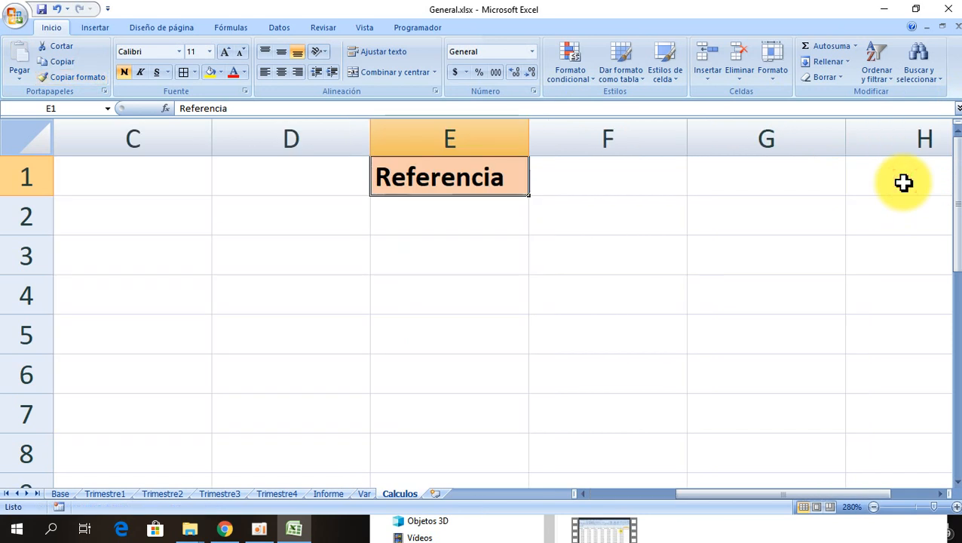
Enter the label Nombre in cell E2 and copy the Referencia cell's formatting to it.
key("Right")
left_click(475, 219)
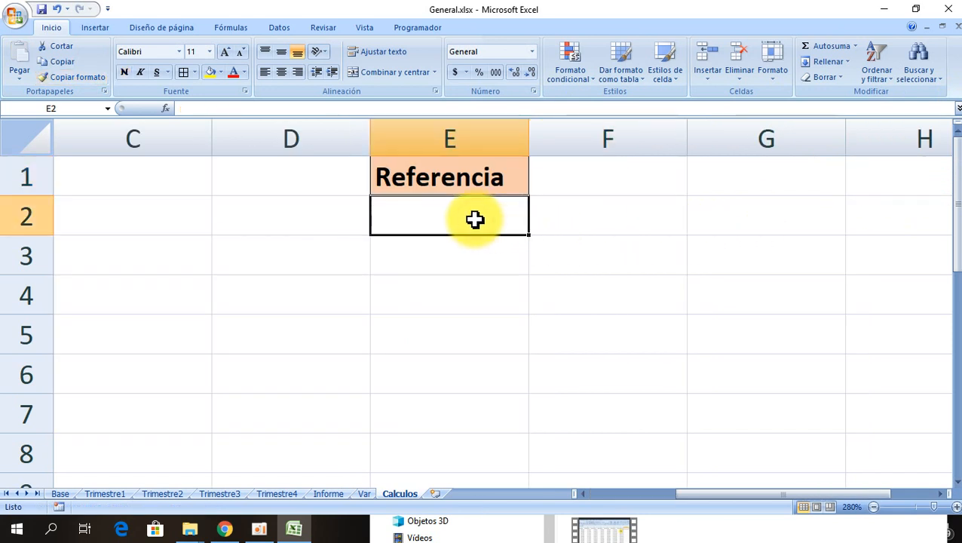
type("Nombre")
key("Tab")
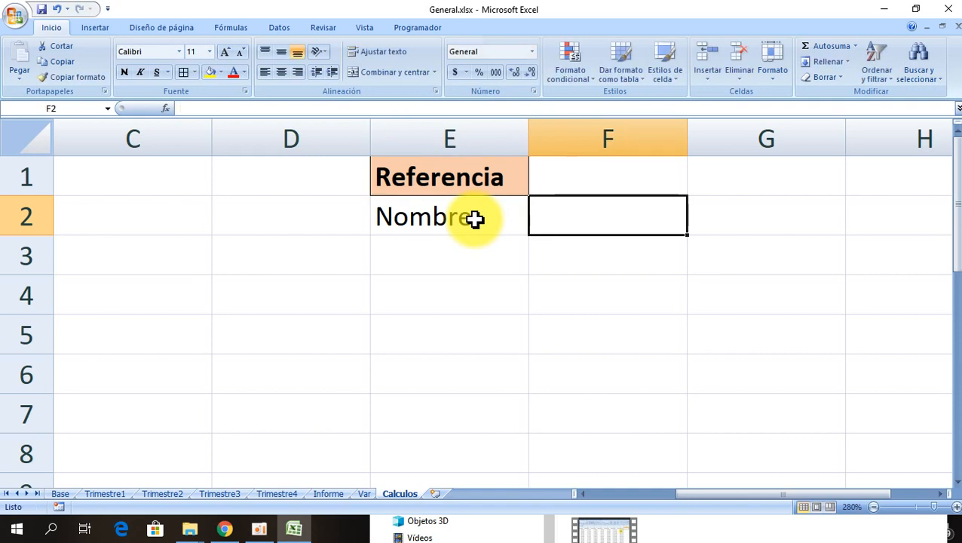
left_click(451, 188)
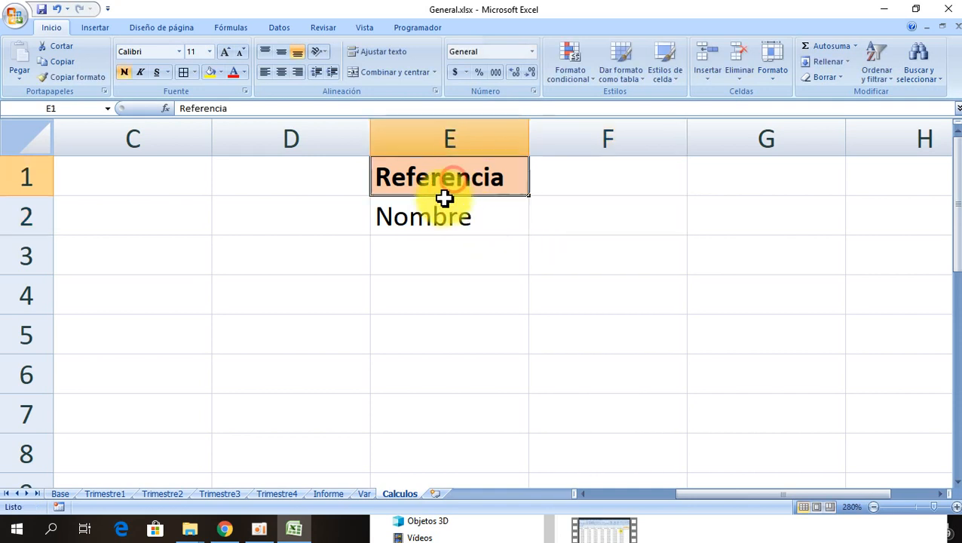
left_click(94, 77)
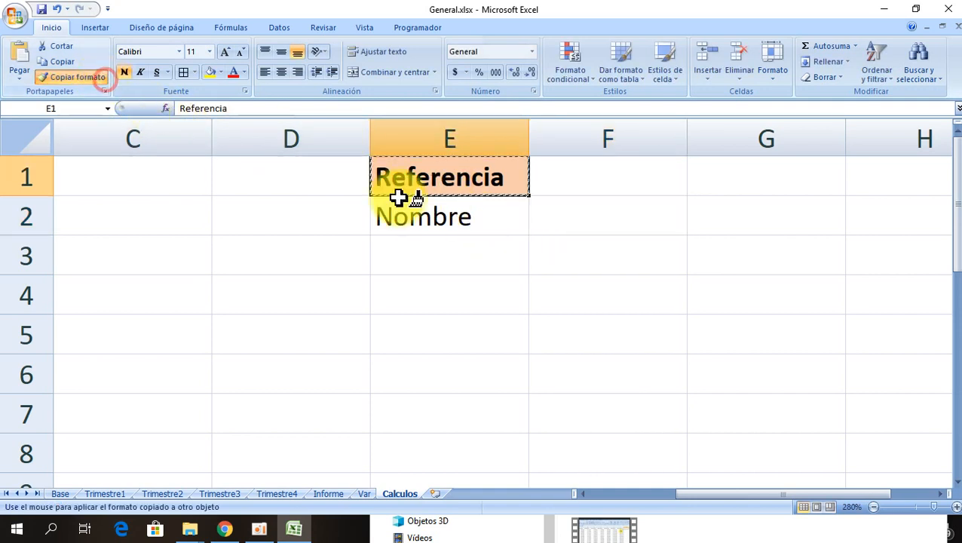
left_click(460, 215)
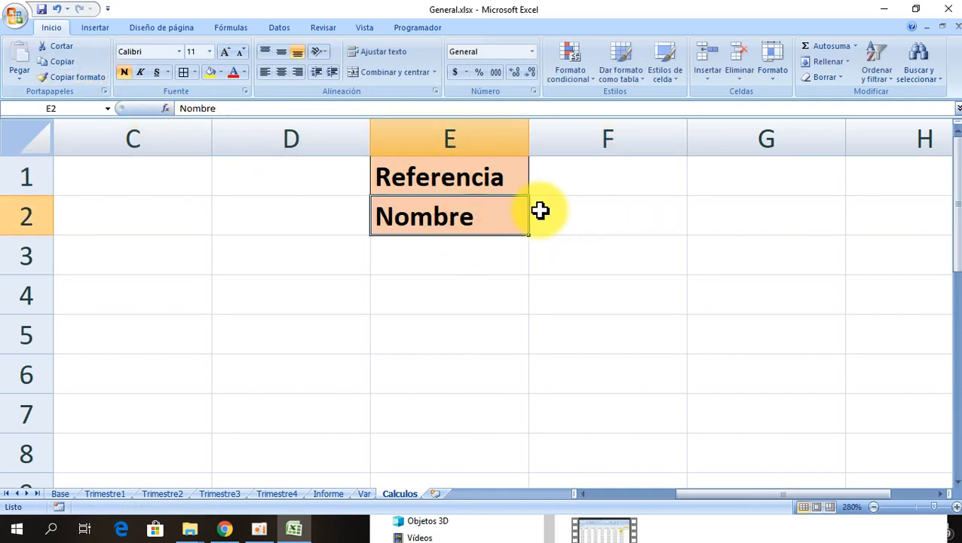
Enter the labels Fecha de Nac., Edad, Ciudad and Salario in cells E3 to E6.
left_click(470, 257)
type("Fe")
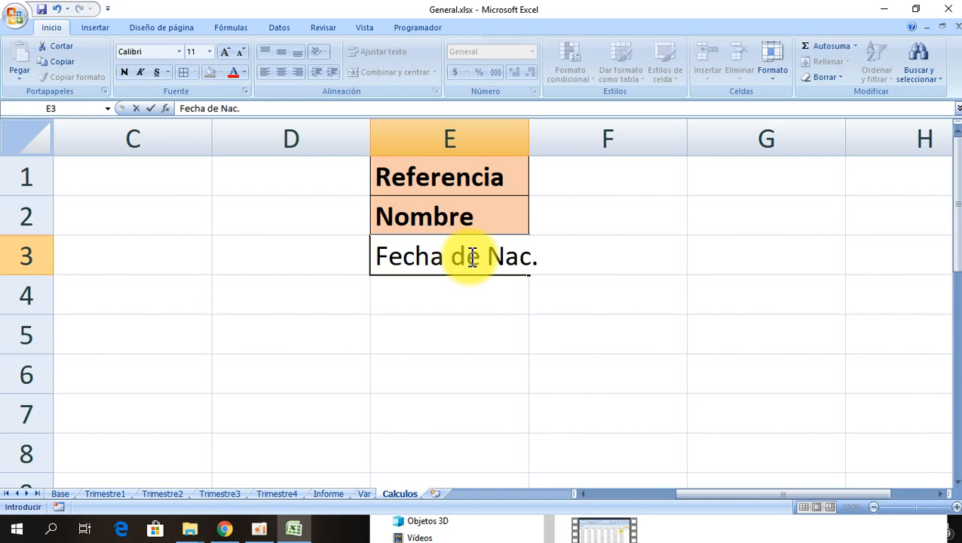
type("cha de Nac.")
key("Return")
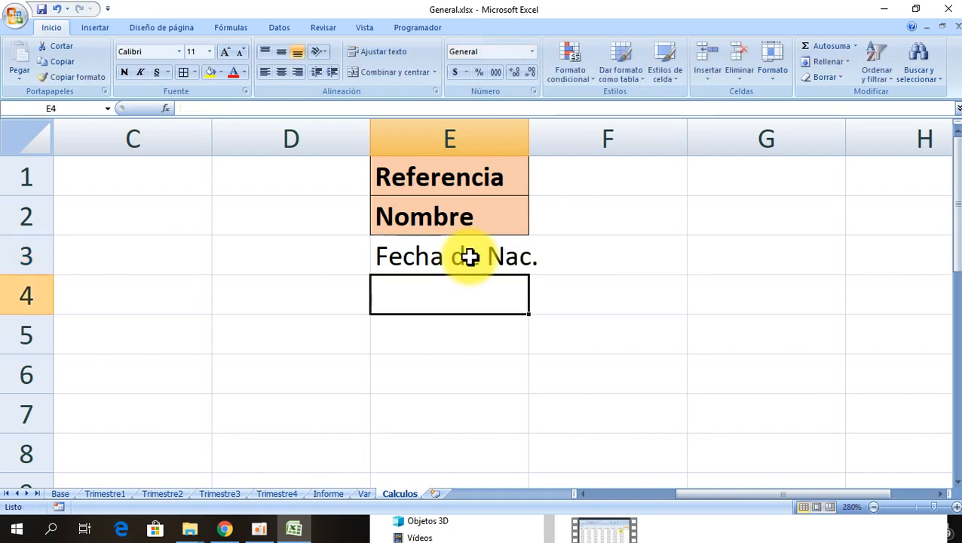
type("Edad")
key("Return")
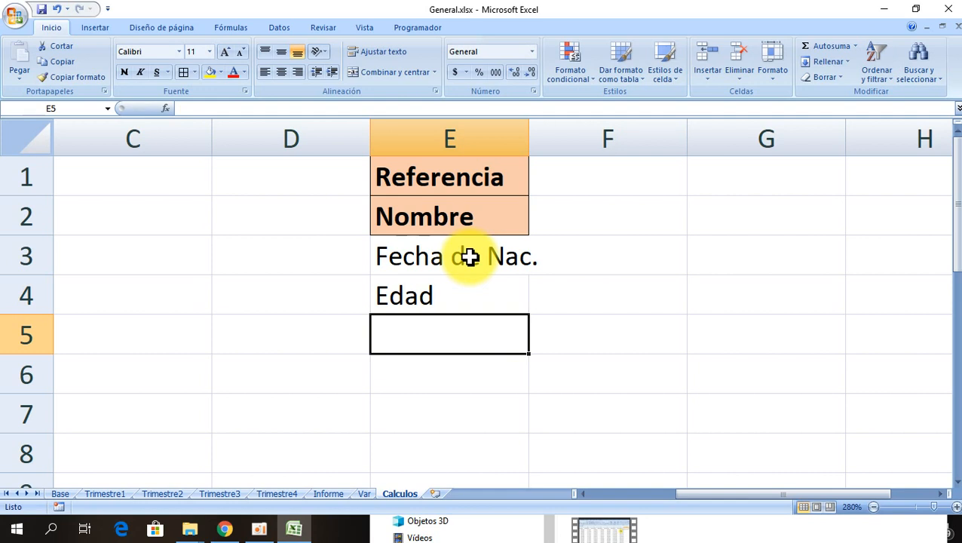
type("Ciudad")
key("Return")
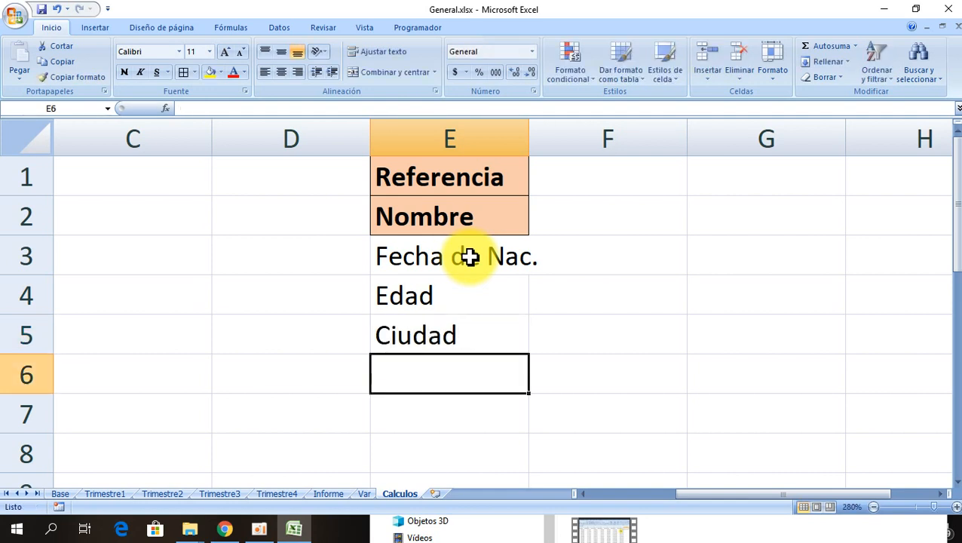
type("Salario")
key("Return")
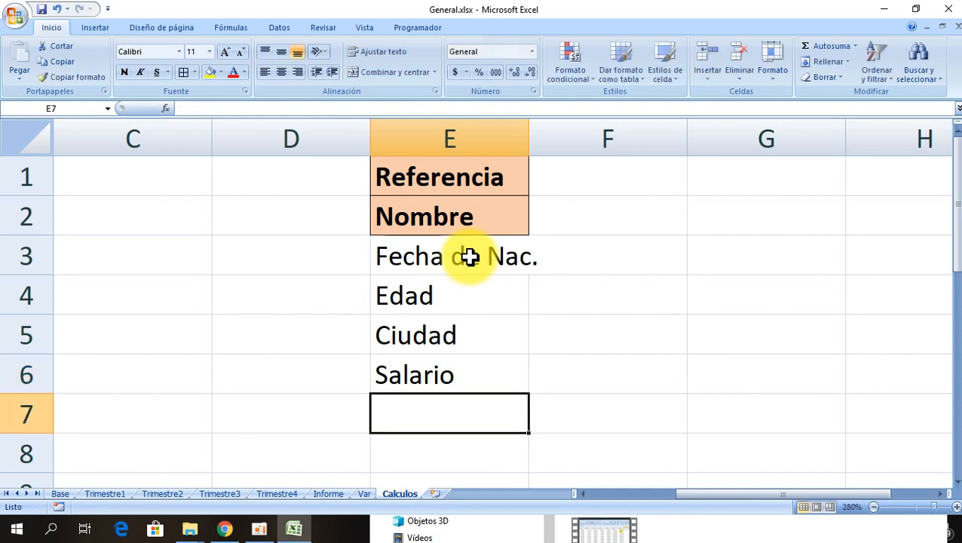
Copy the Nombre cell's formatting to the labels in E3:E6 and widen column E to fit Fecha de Nac.
left_click(455, 215)
left_click(109, 78)
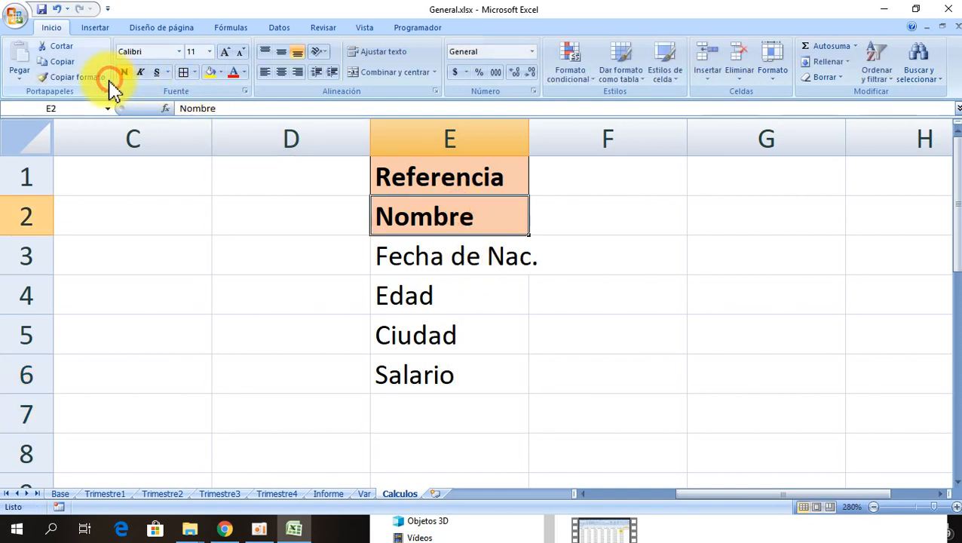
left_click_drag(462, 251, 479, 372)
left_click_drag(526, 144, 551, 159)
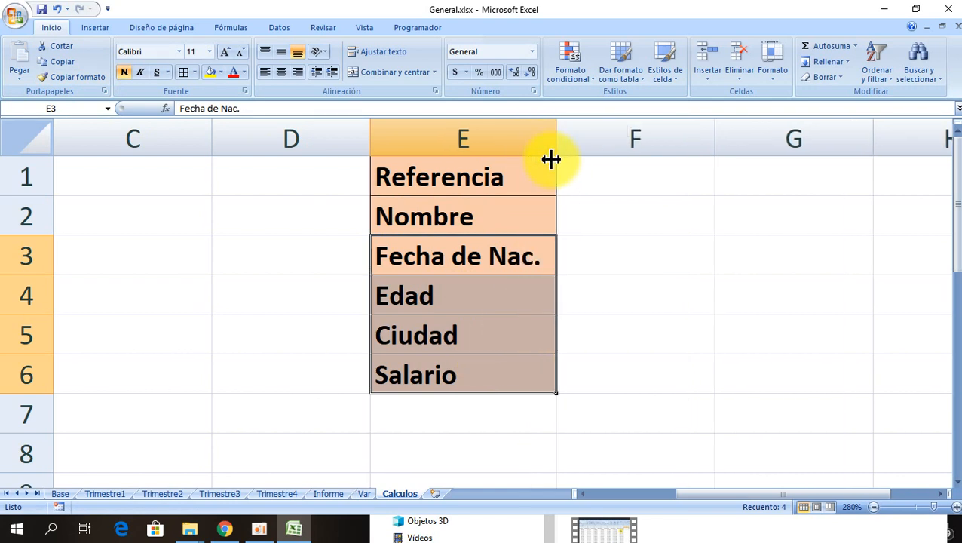
Insert a BUSCARV function in cell F2 beside Nombre, using the absolute cell $F$1 as the lookup value.
left_click(606, 181)
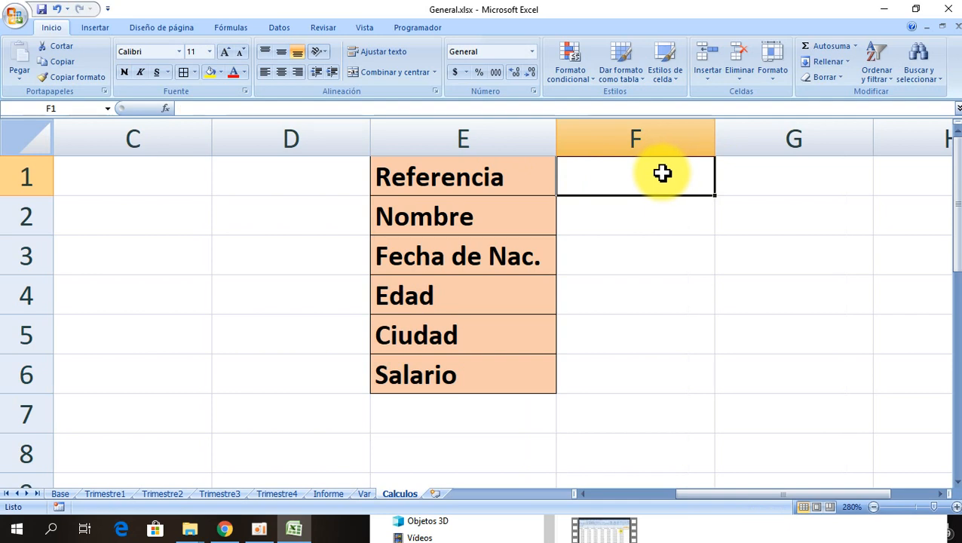
left_click(652, 215)
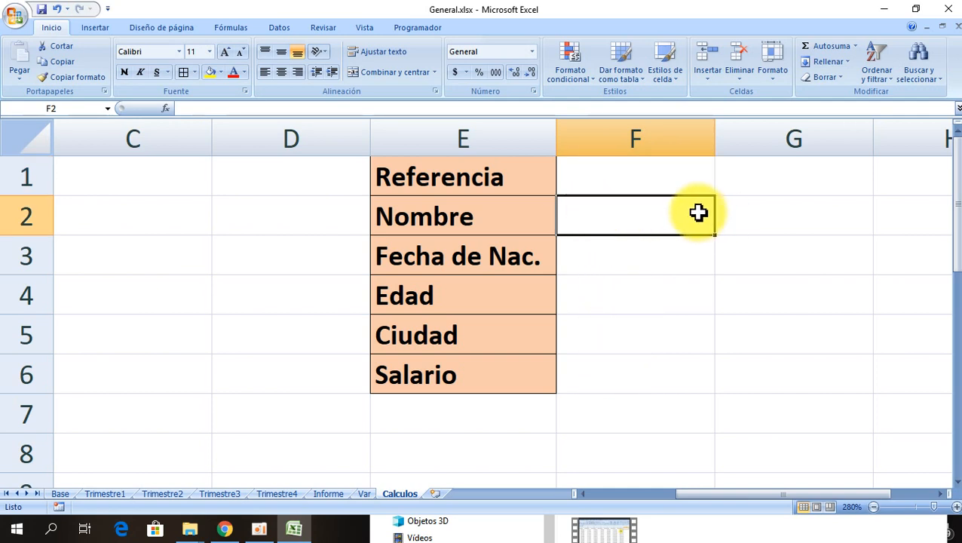
left_click(166, 112)
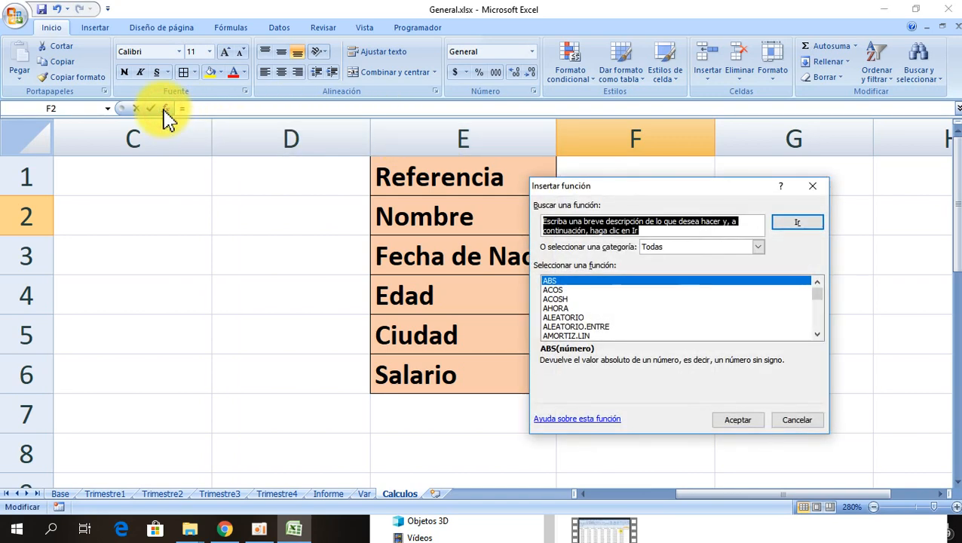
left_click(571, 282)
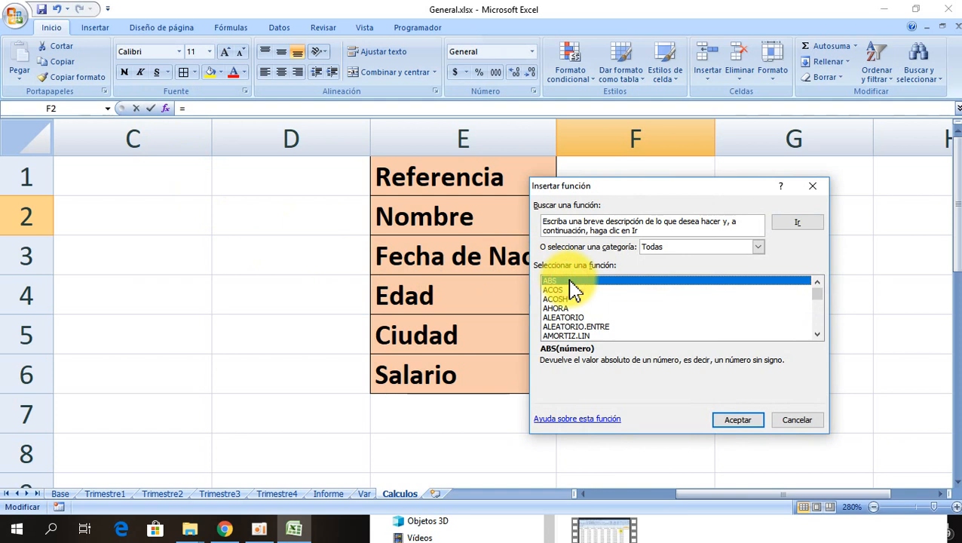
key("b")
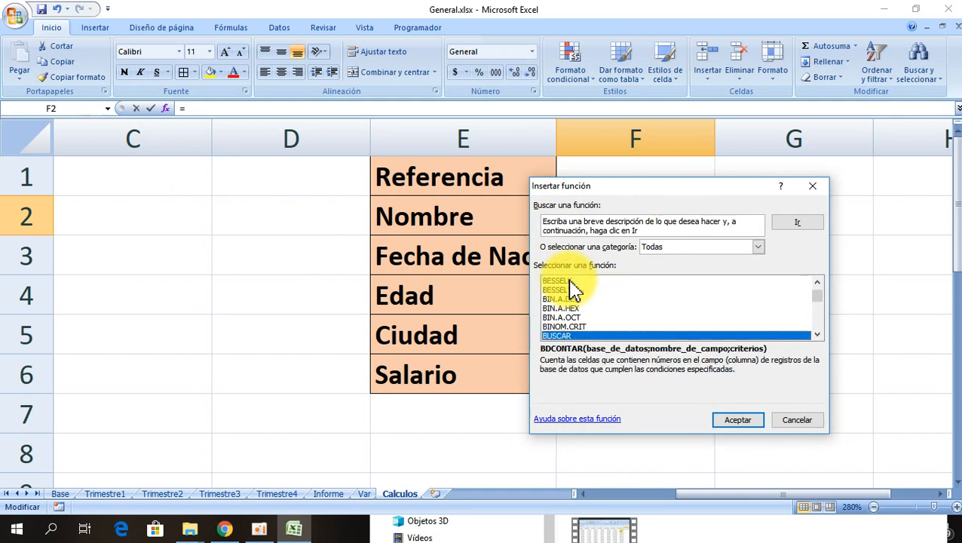
key("u")
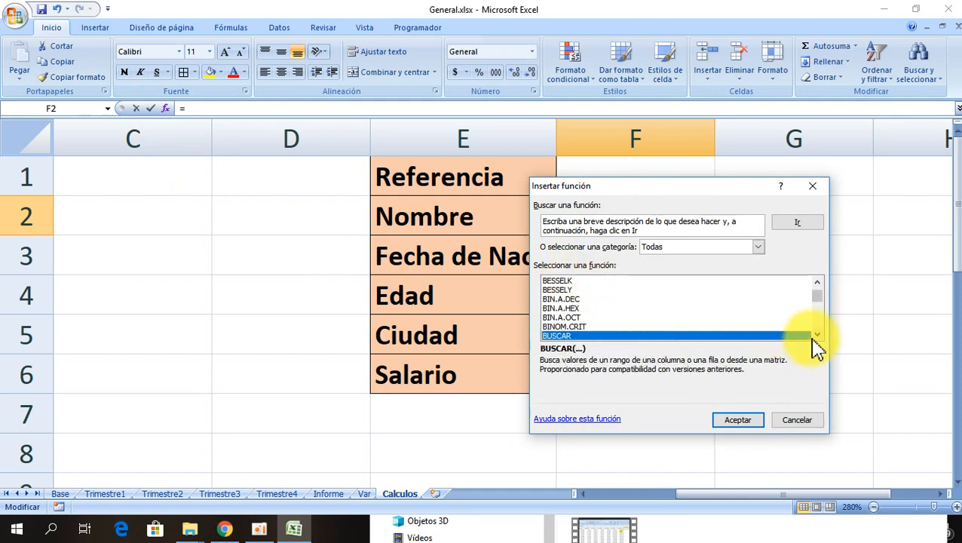
key("Down")
key("Down")
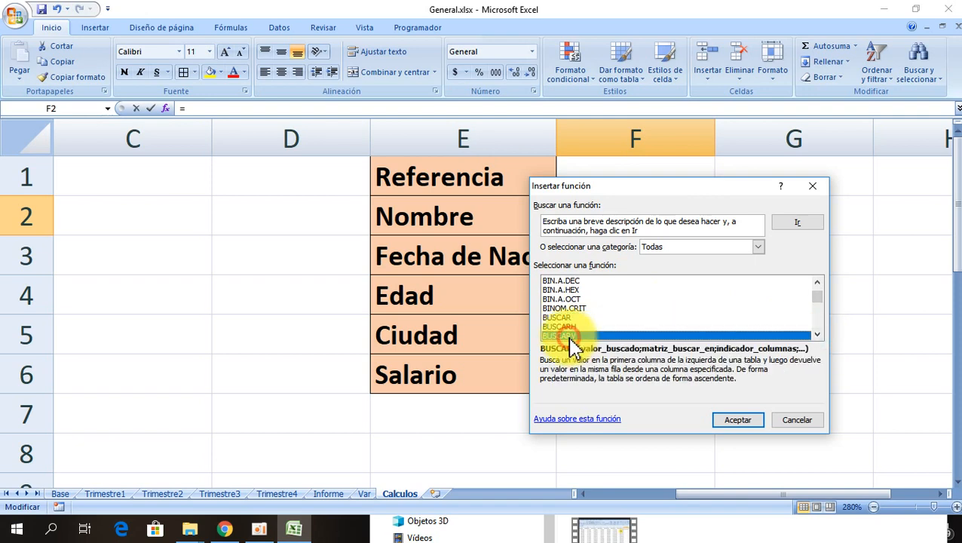
left_click(733, 420)
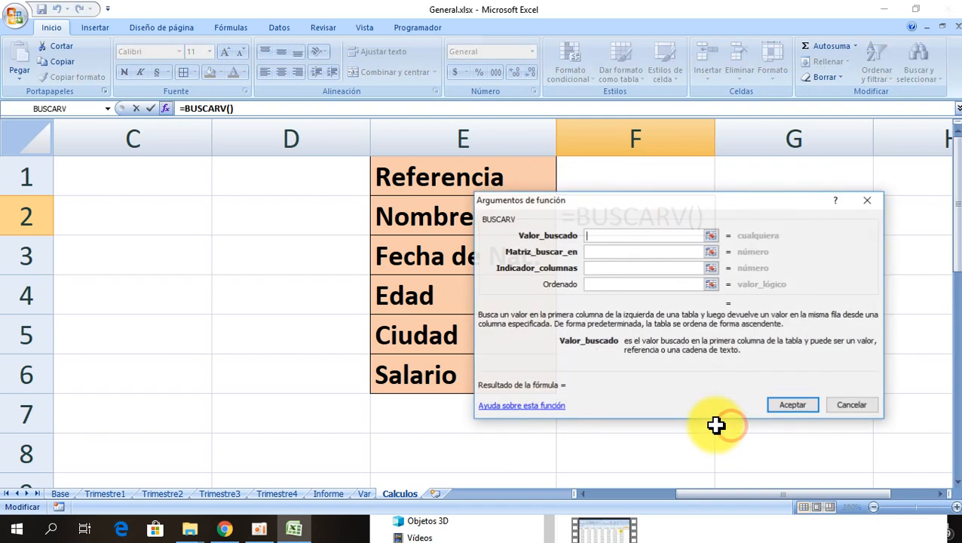
left_click_drag(600, 205, 587, 269)
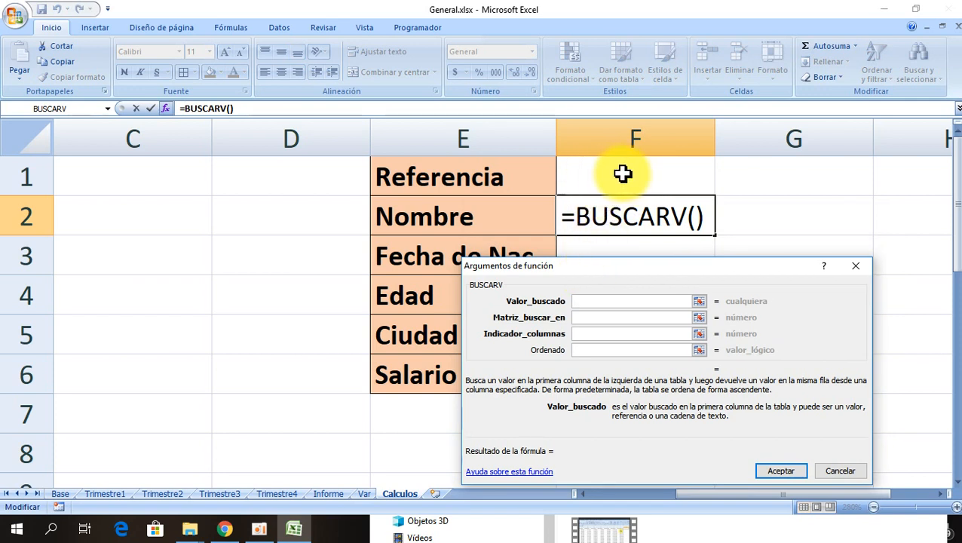
left_click(623, 174)
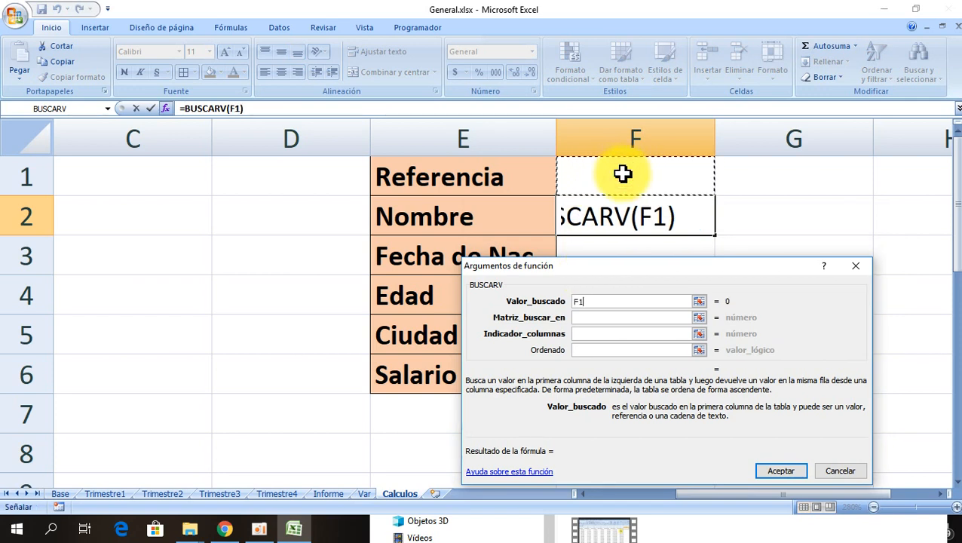
Set the function's lookup matrix to the absolute data range $A$2:$F$5001 on the Base sheet.
left_click(600, 318)
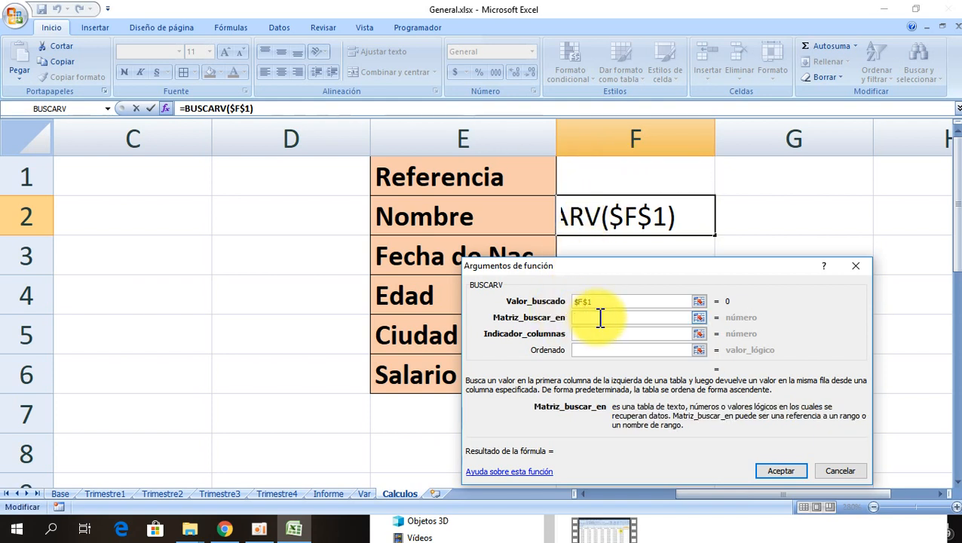
left_click(60, 495)
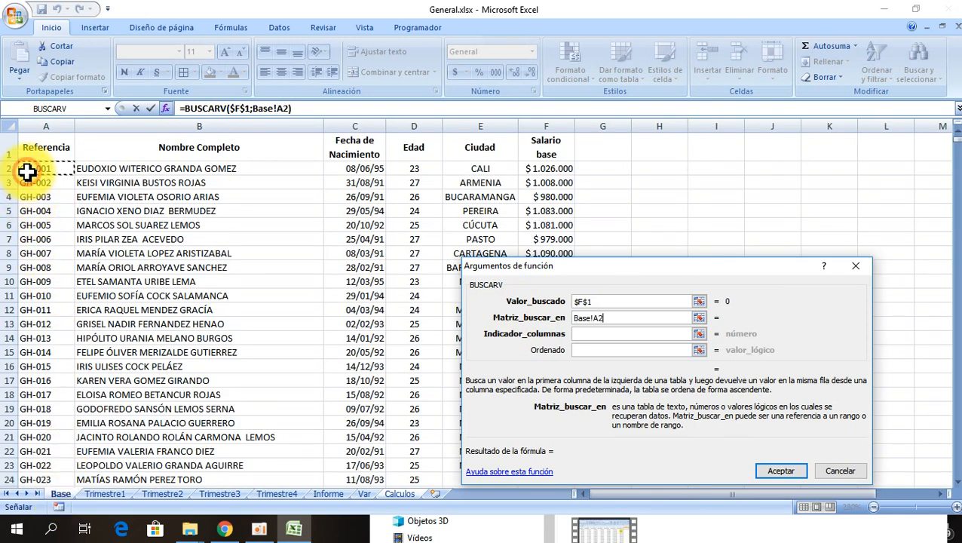
left_click_drag(27, 172, 546, 172)
left_click(38, 167)
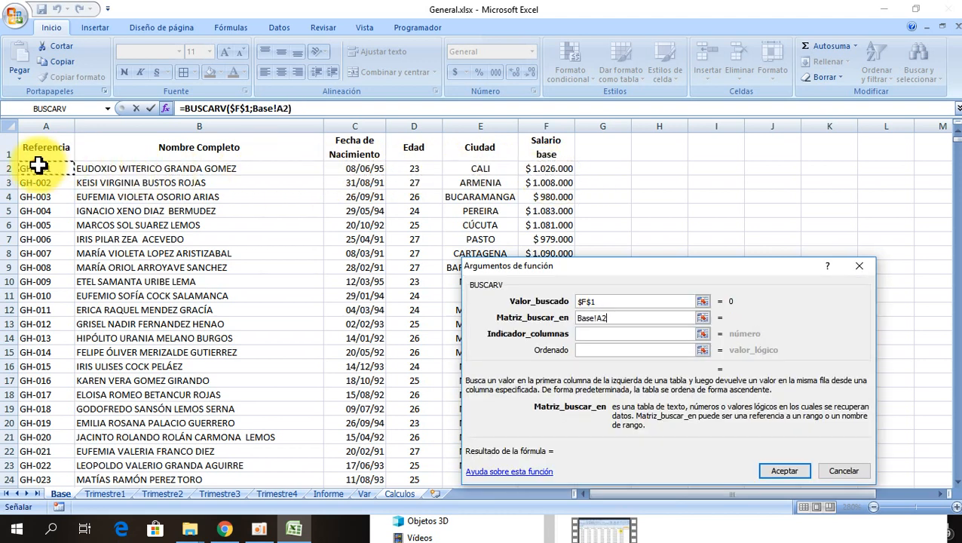
left_click_drag(38, 168, 526, 167)
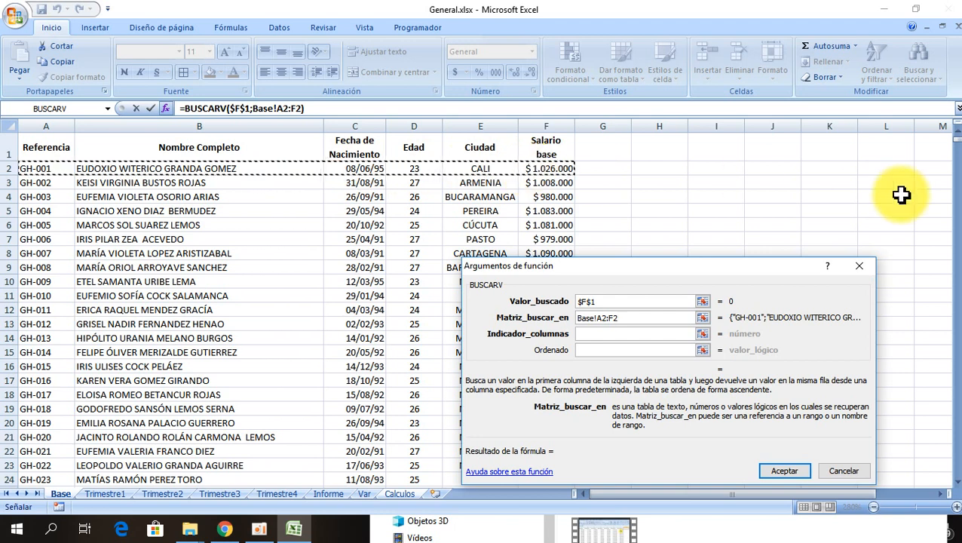
key("ctrl+shift+Down")
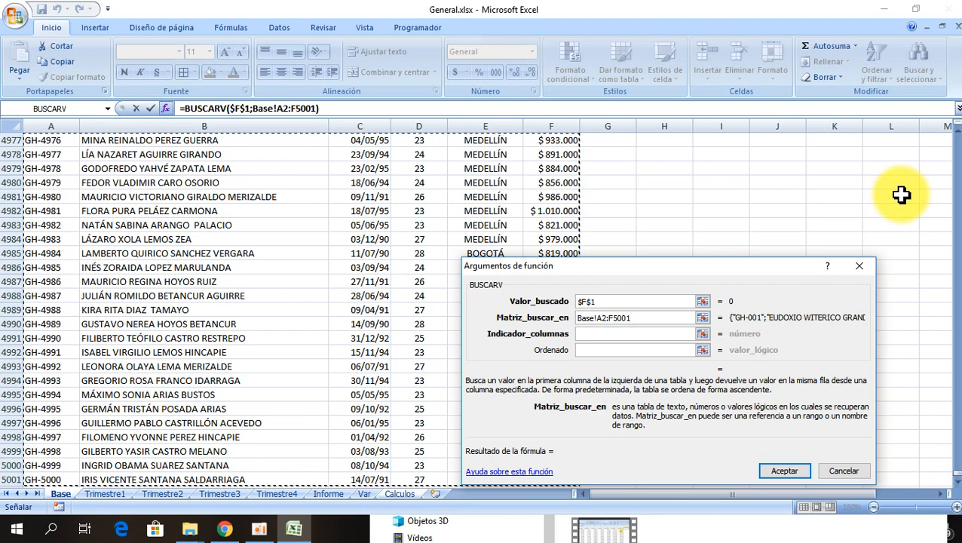
key("F4")
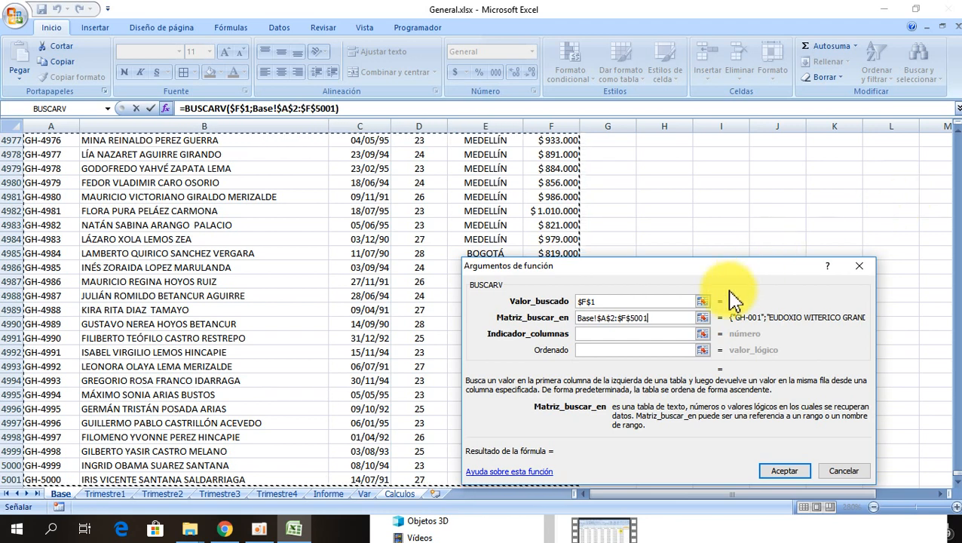
Complete the F2 lookup with column indicator 2 and VERDADERO as the Ordenado value.
left_click(594, 334)
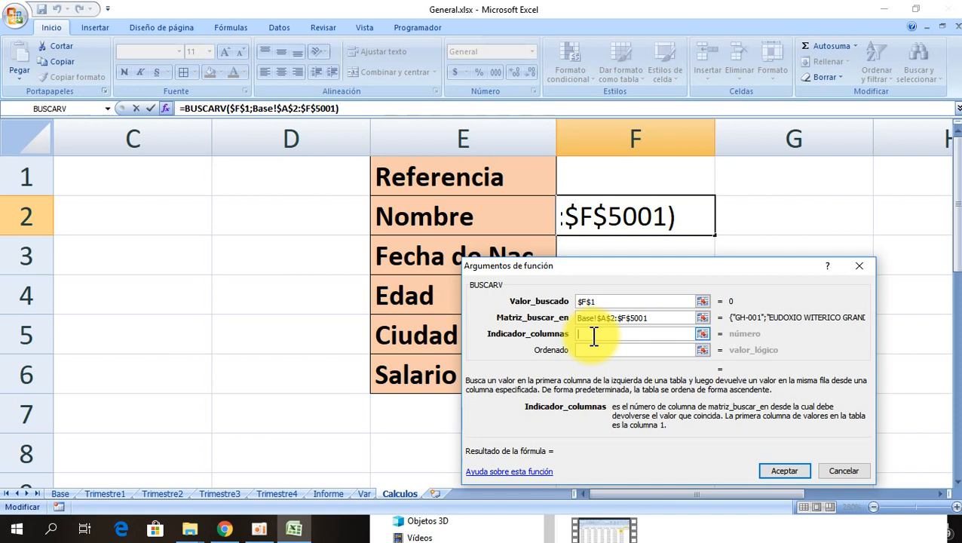
type("2")
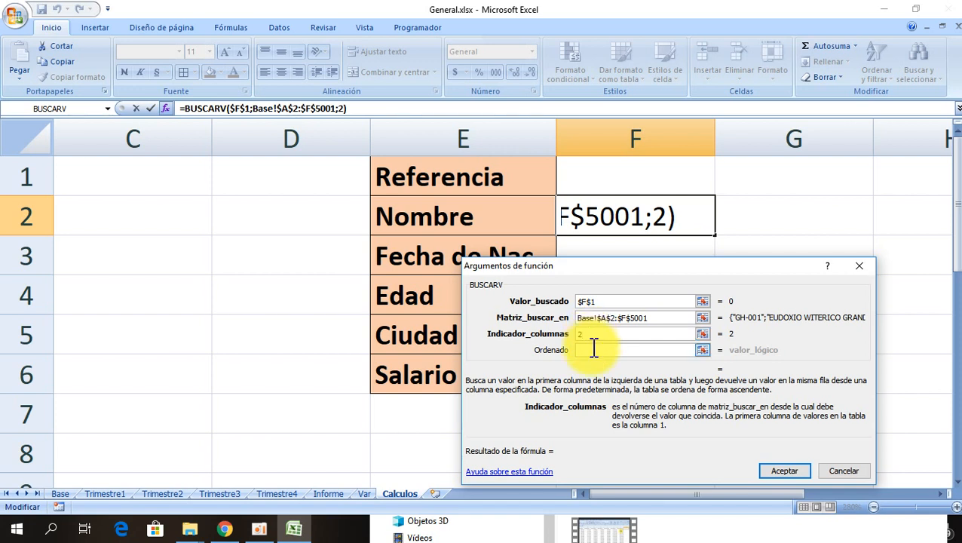
left_click(594, 350)
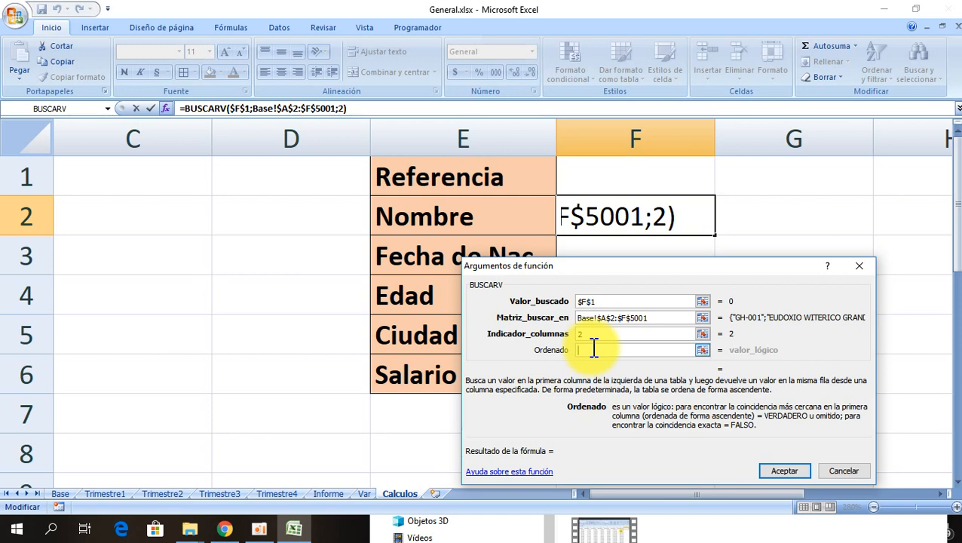
type("VERDADER")
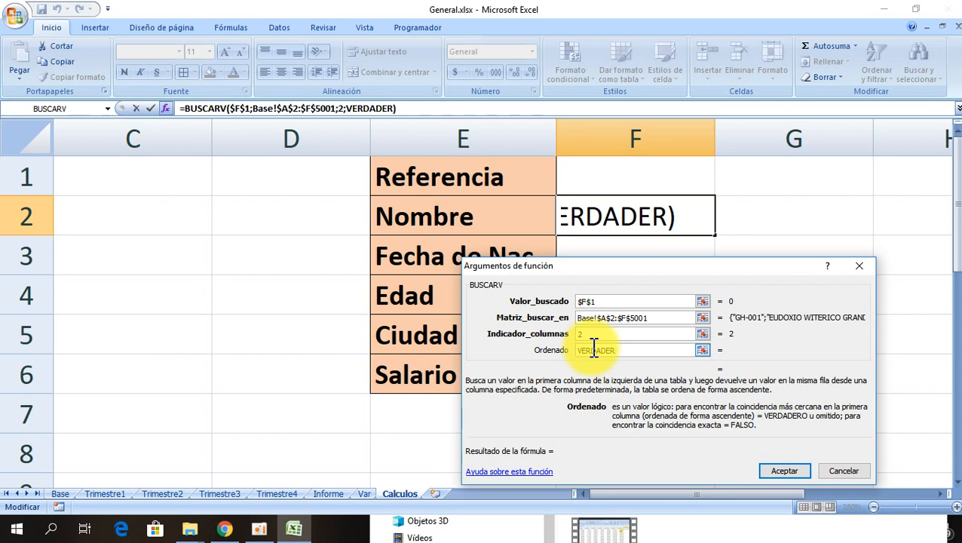
type("O")
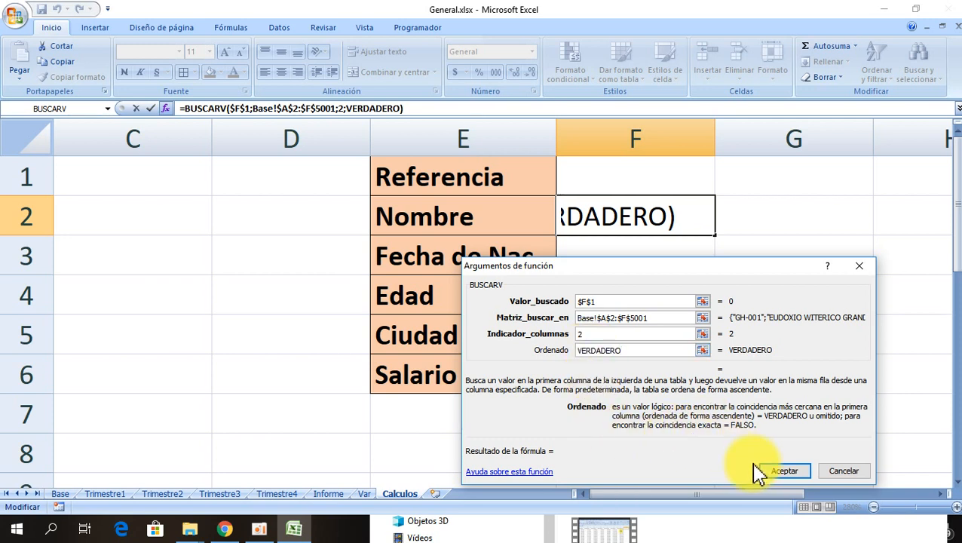
left_click(785, 472)
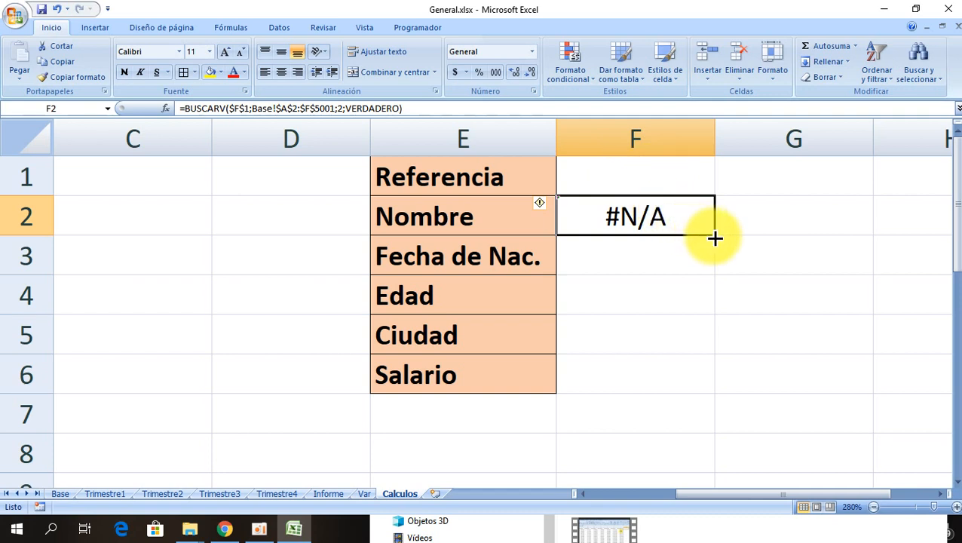
Fill the BUSCARV formula from F2 down to F6 and set the column indicator to 3 in F3 for Fecha de Nac.
left_click_drag(715, 238, 700, 385)
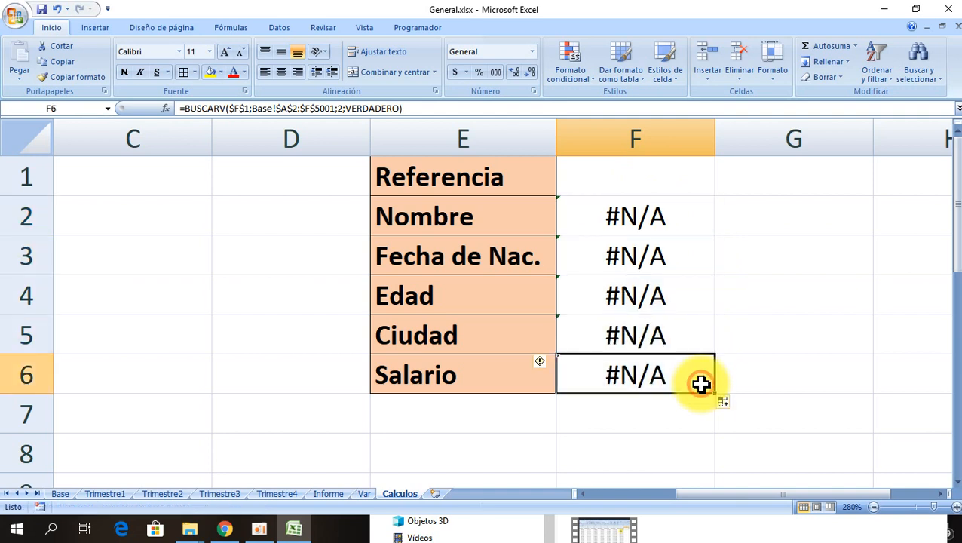
left_click(624, 247)
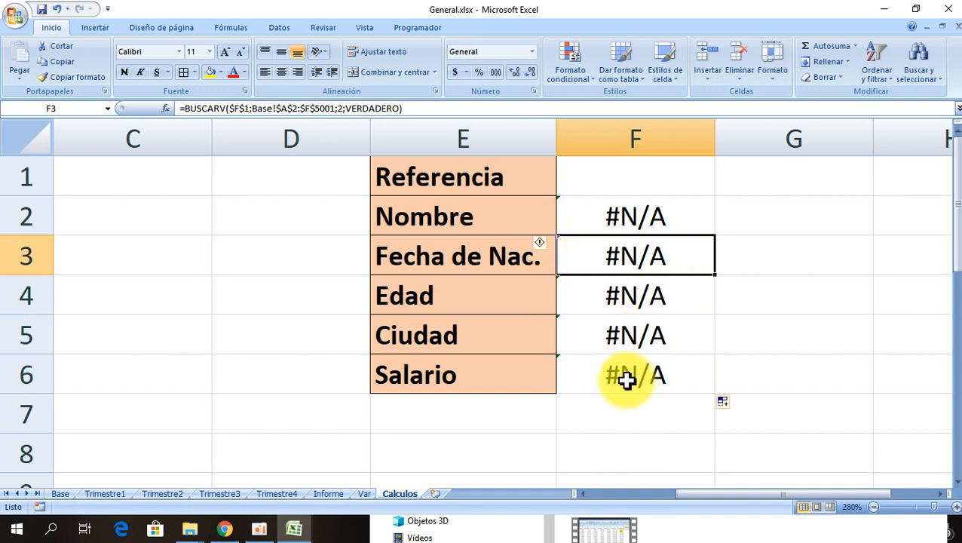
left_click(342, 106)
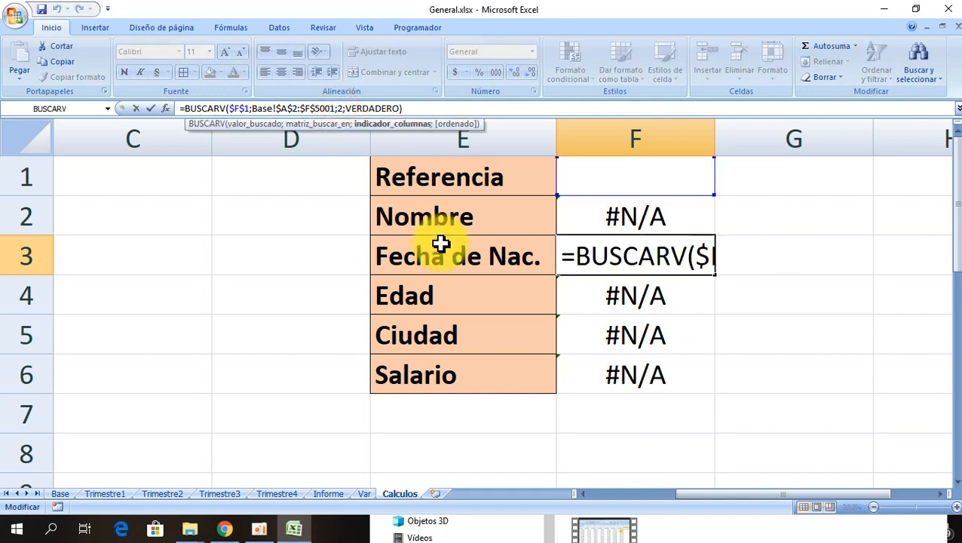
key("Delete")
type("3")
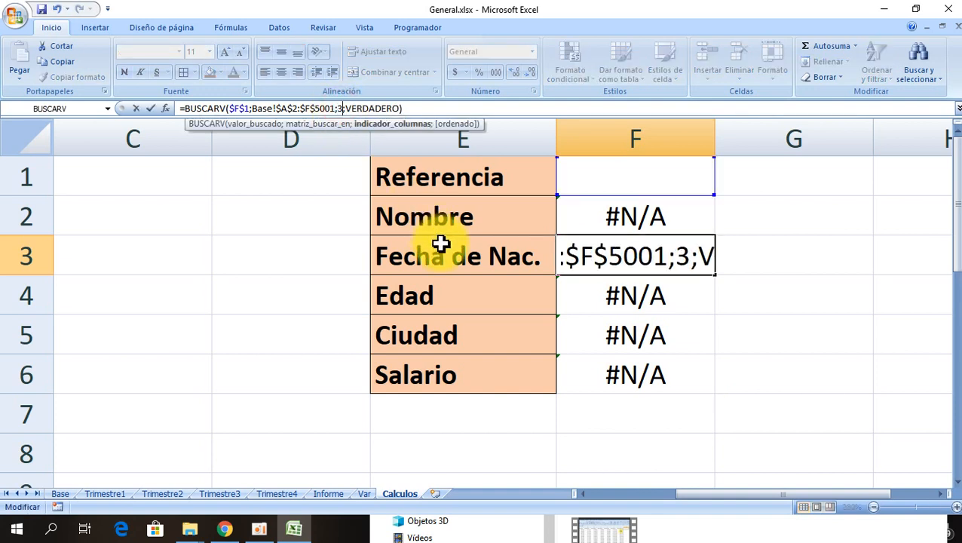
key("Return")
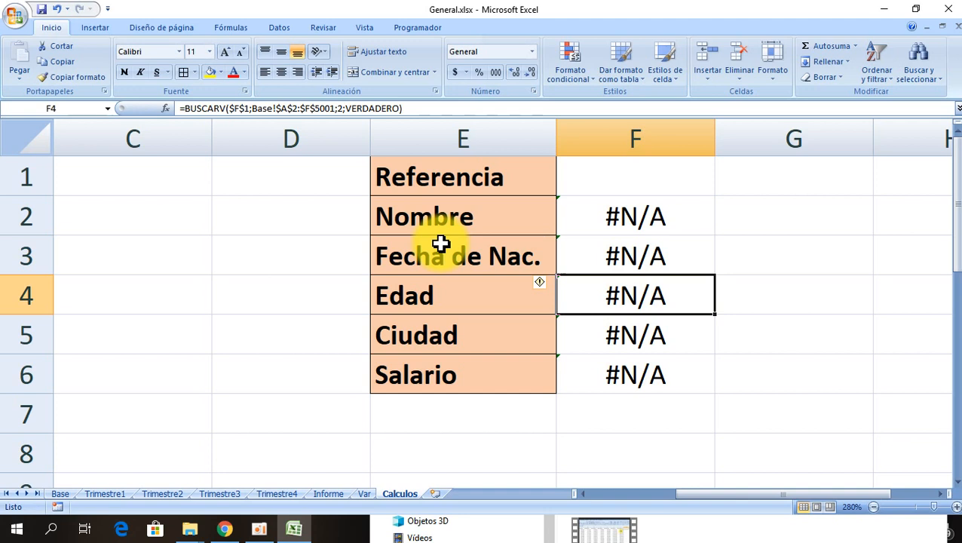
Change the column indicator to 4 in the Edad lookup formula in cell F4.
left_click(299, 108)
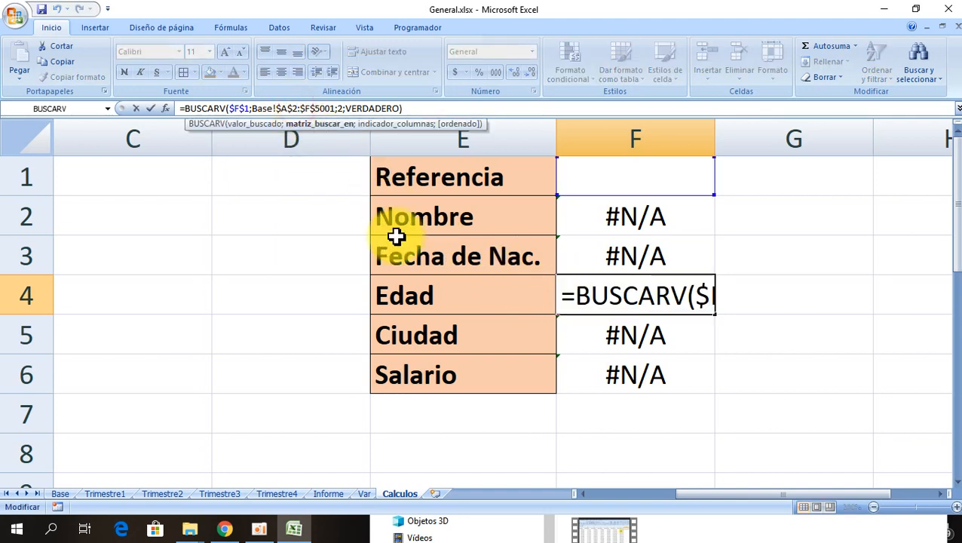
key("Right")
key("Right")
key("Right")
key("Right")
key("Right")
key("Right")
key("Right")
key("Right")
key("Right")
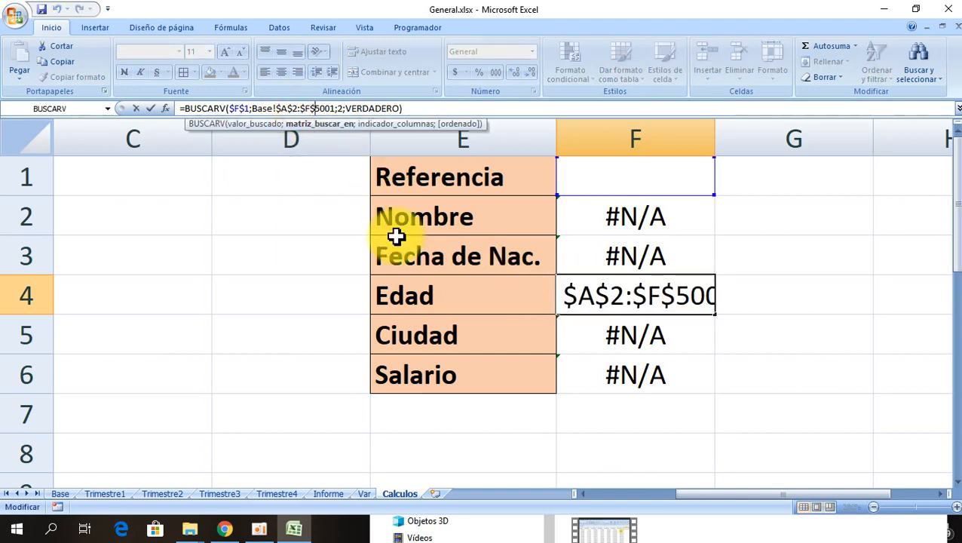
key("Delete")
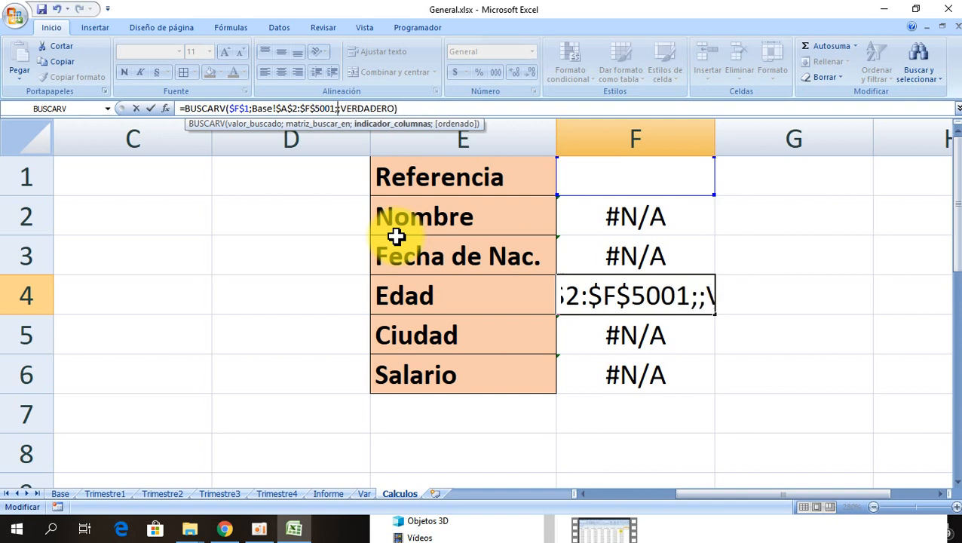
type("4")
key("Return")
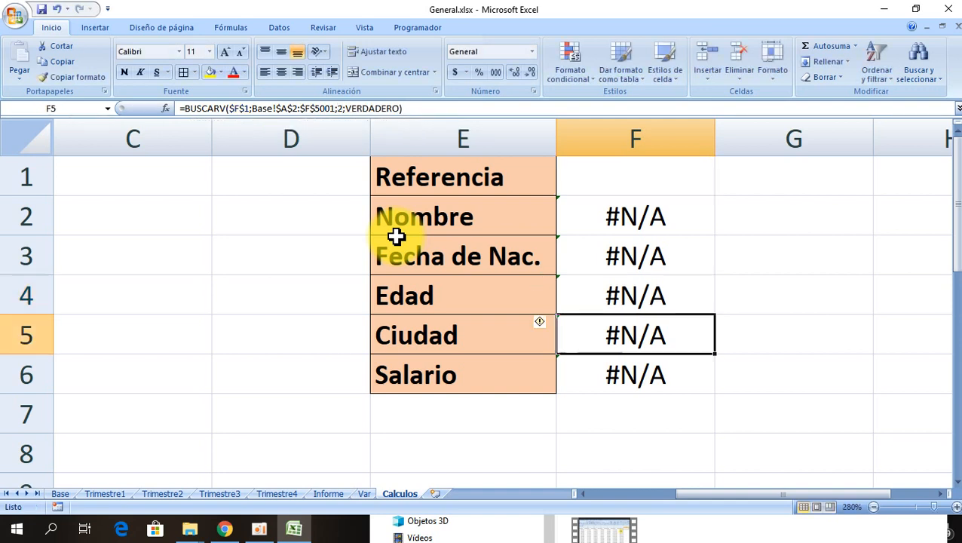
Change the column indicator to 5 in the Ciudad lookup formula in cell F5.
left_click(337, 109)
key("Delete")
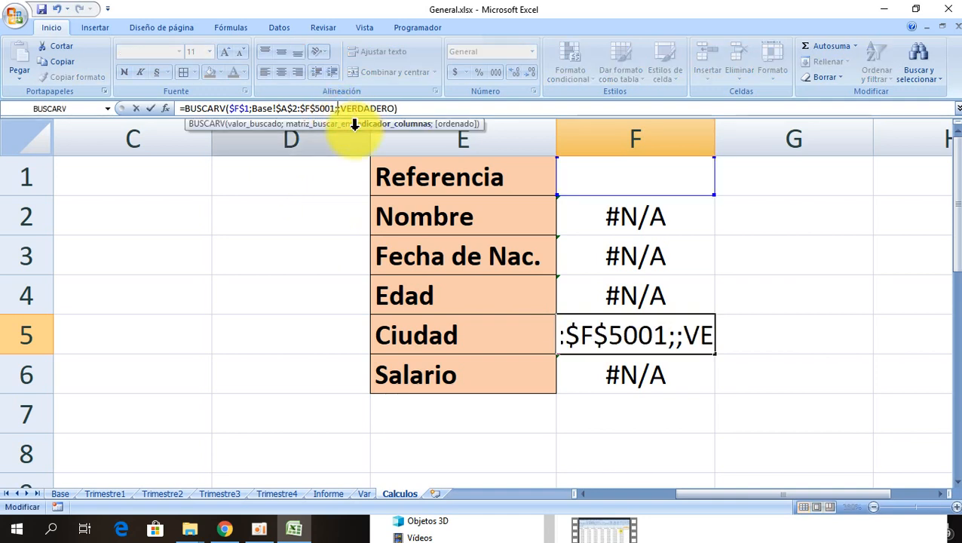
type("5")
key("Return")
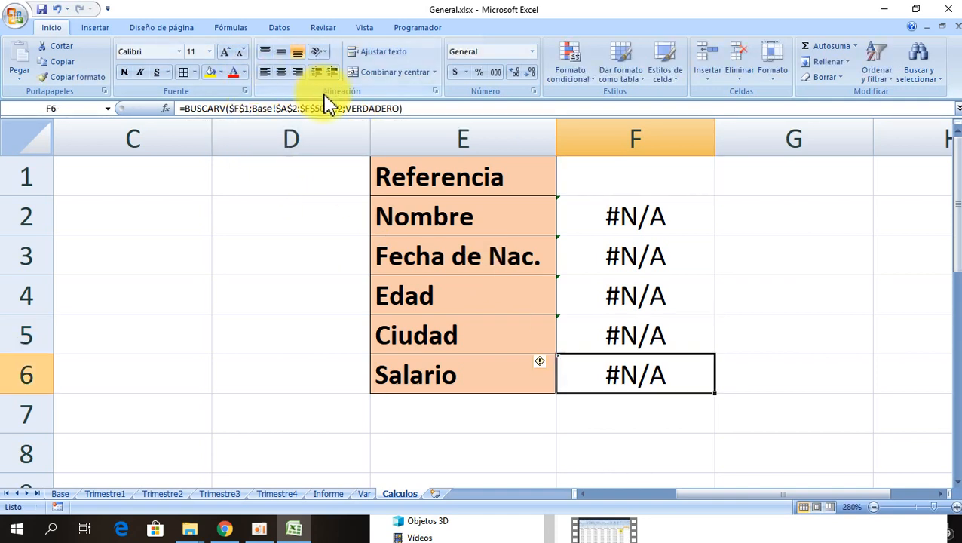
Change the column indicator to 6 in the Salario lookup formula in cell F6.
left_click(342, 110)
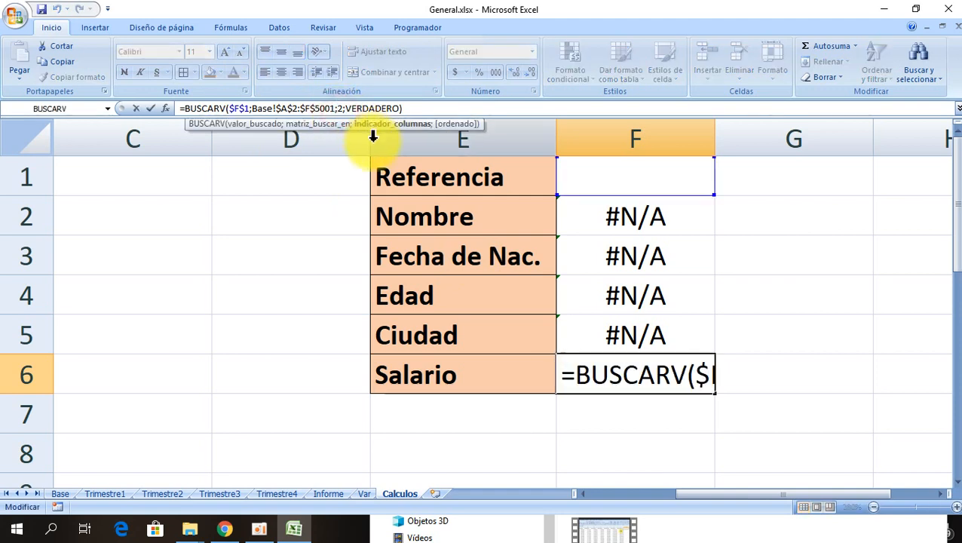
key("Delete")
type("6")
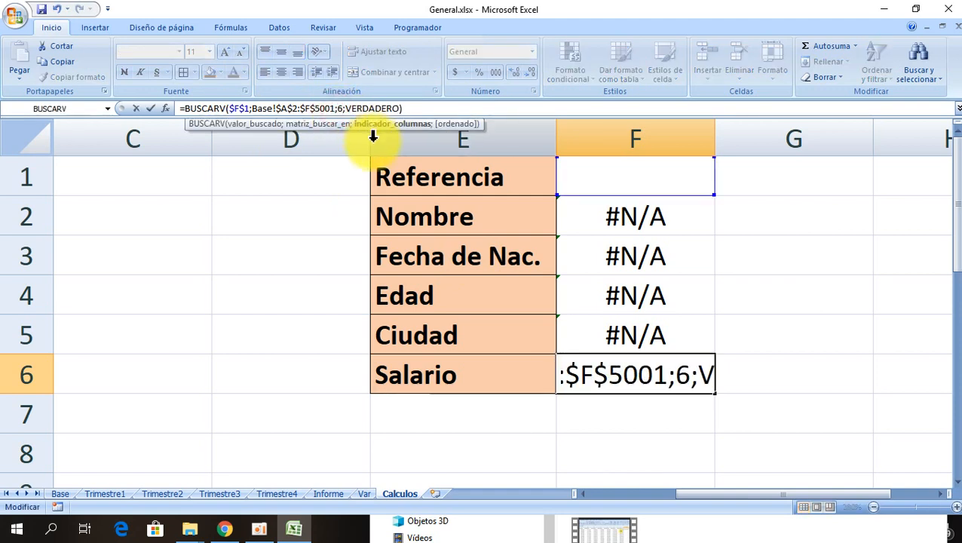
key("Return")
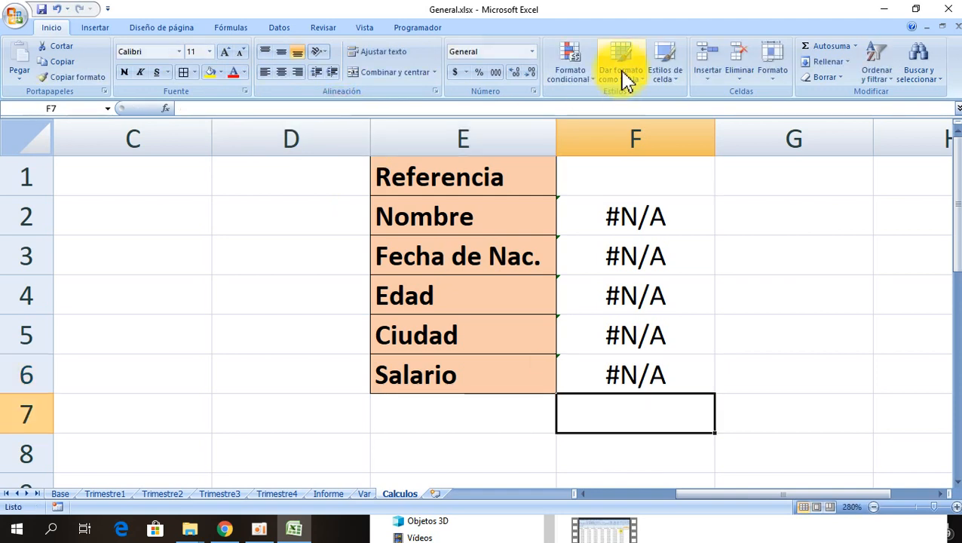
Widen column F and enter a person's reference code from the Base sheet in cell F1 of Calculos.
left_click(643, 168)
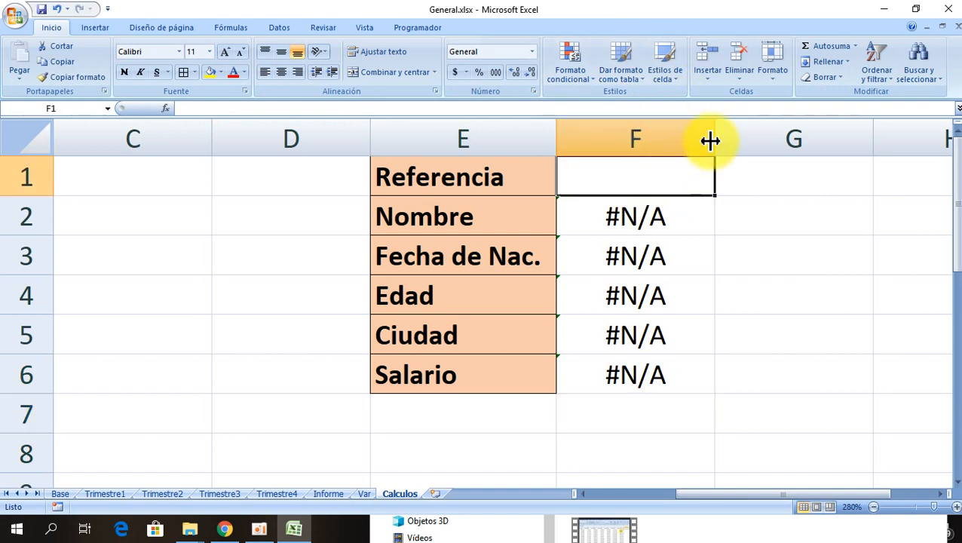
left_click_drag(714, 138, 918, 178)
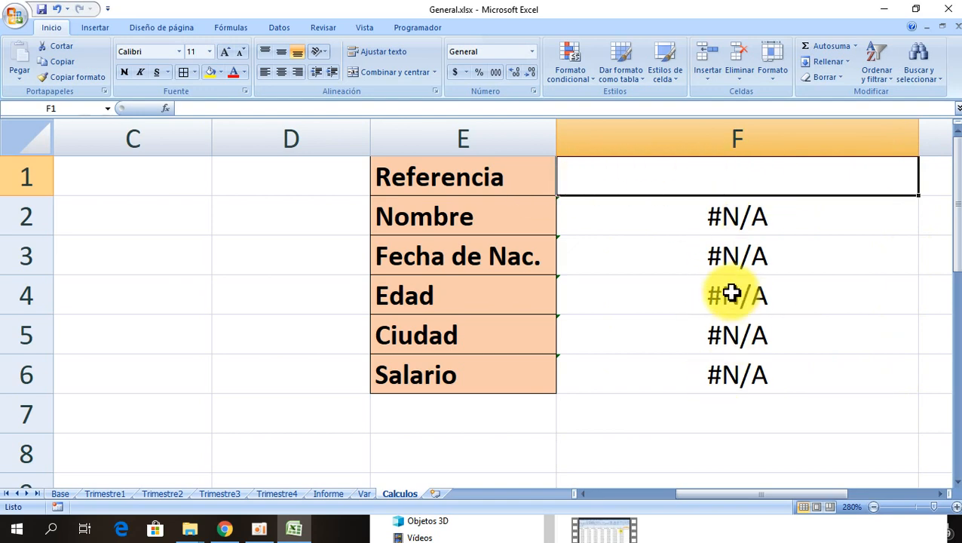
left_click(59, 494)
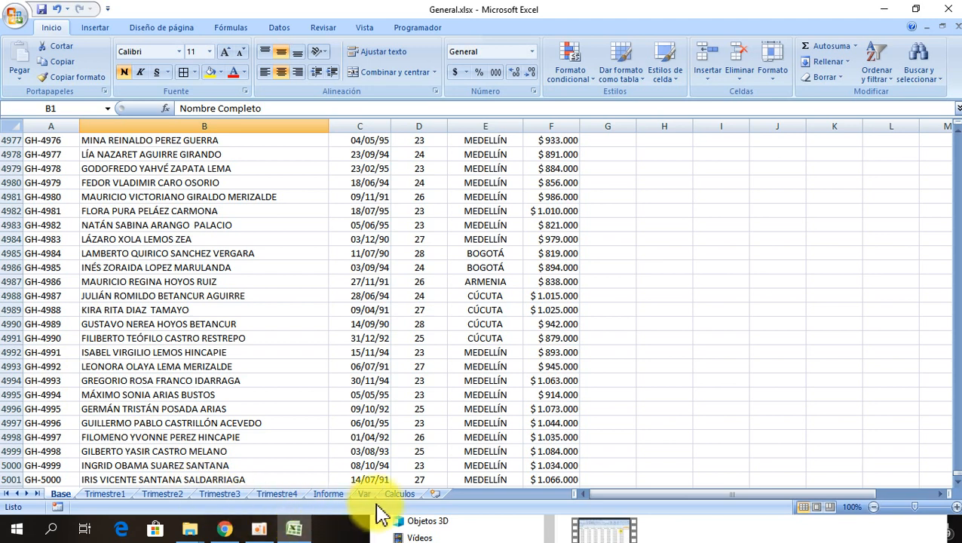
left_click(400, 495)
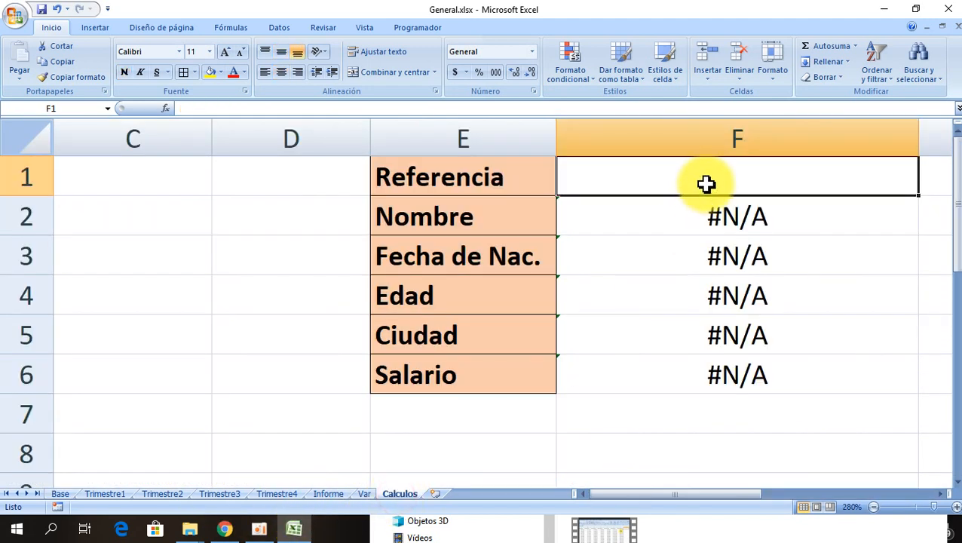
type("g")
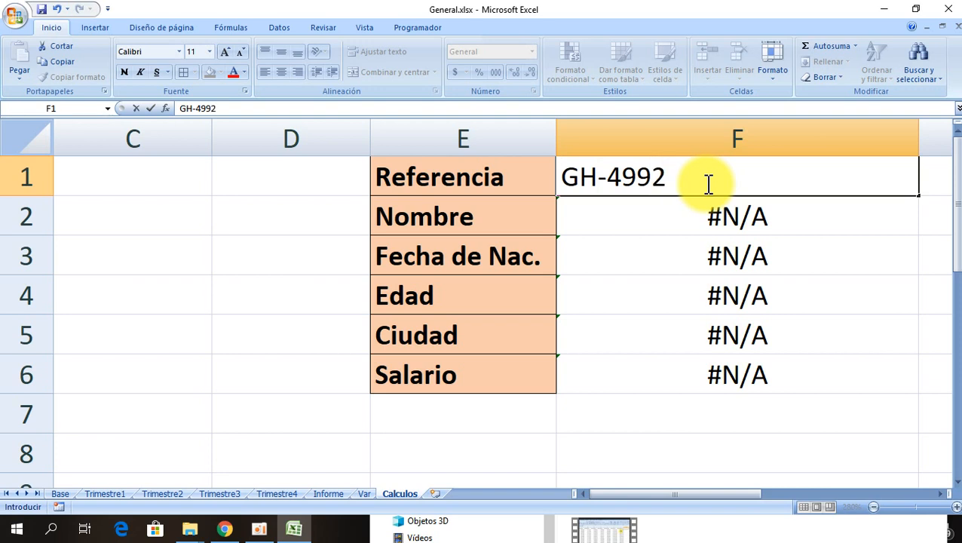
key("Return")
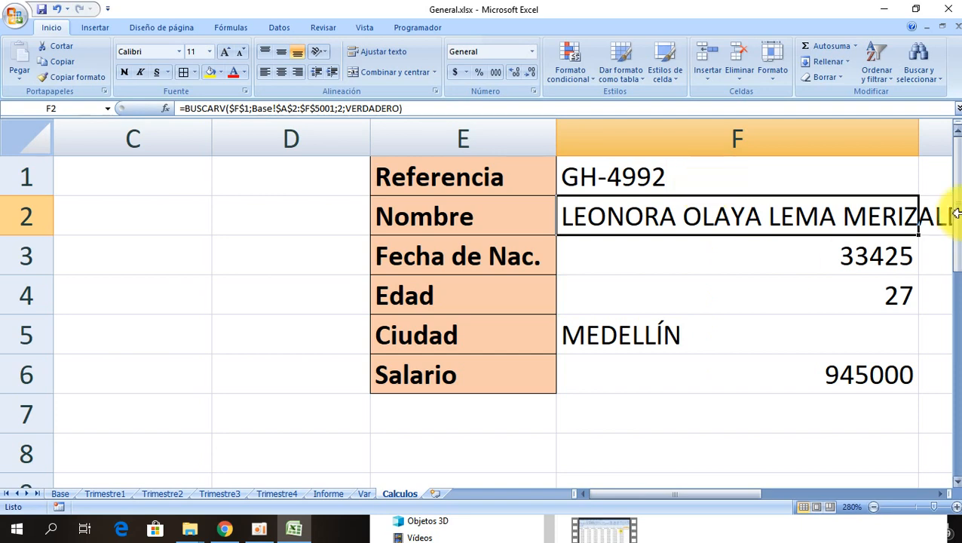
Widen column F further to fit the full name and format the Fecha de Nac. cell F3 as Fecha, type *14/03/2001.
scroll(636, 268, "down", 5)
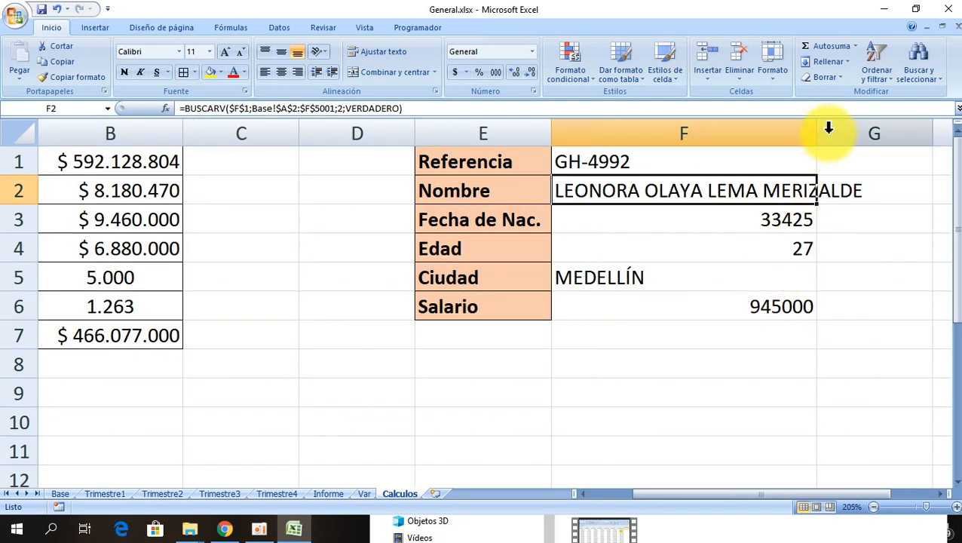
left_click_drag(818, 133, 883, 155)
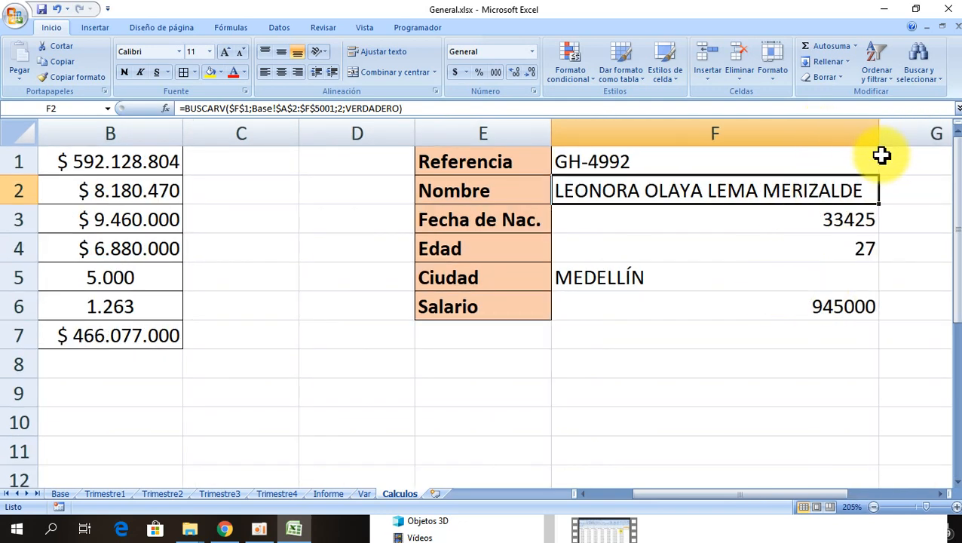
left_click(815, 223)
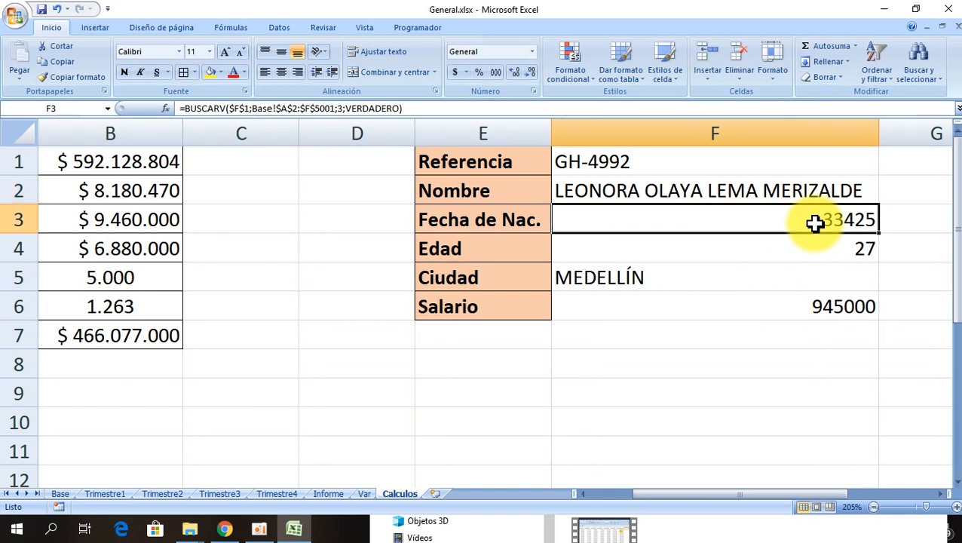
left_click(533, 92)
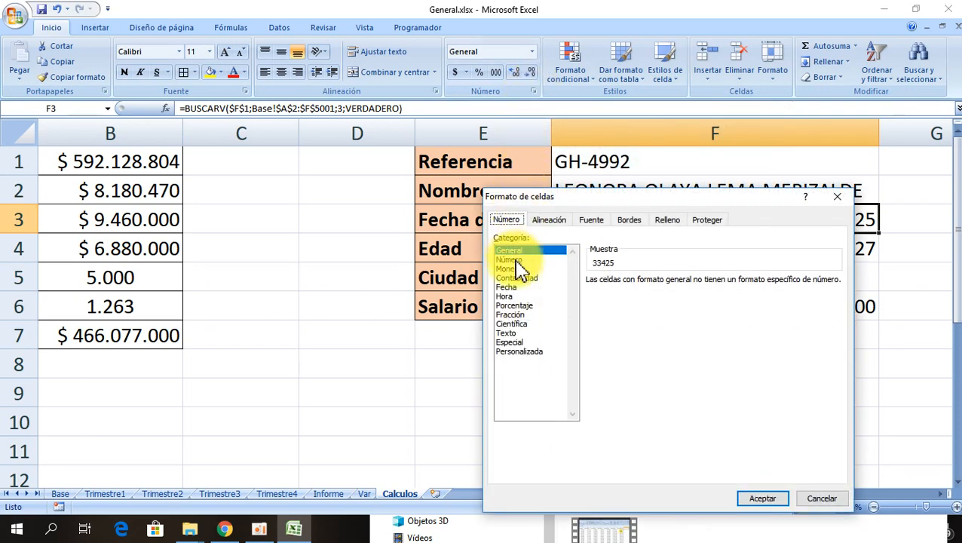
left_click(507, 287)
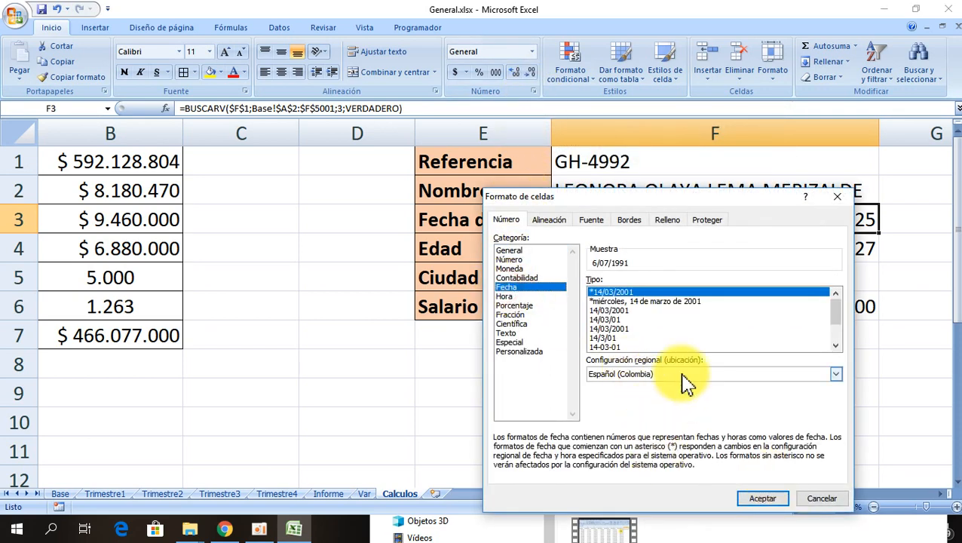
left_click(765, 501)
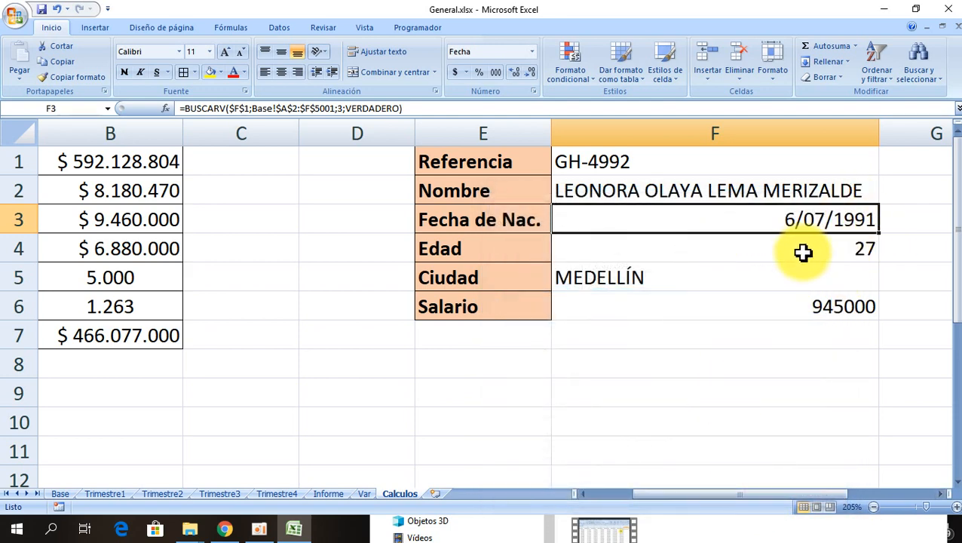
Copy the currency format of cell B4 onto the Salario cell F6.
left_click(758, 310)
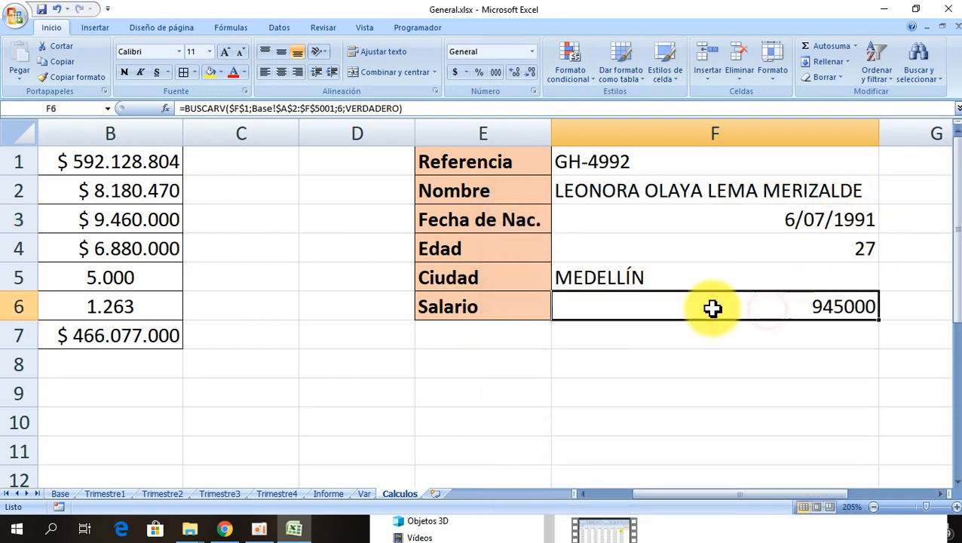
left_click(121, 250)
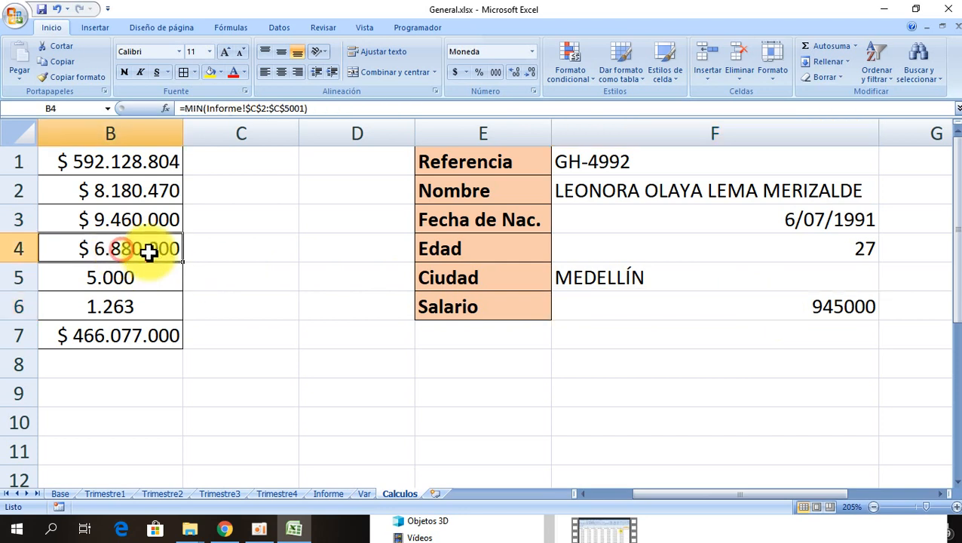
left_click(76, 76)
left_click(830, 302)
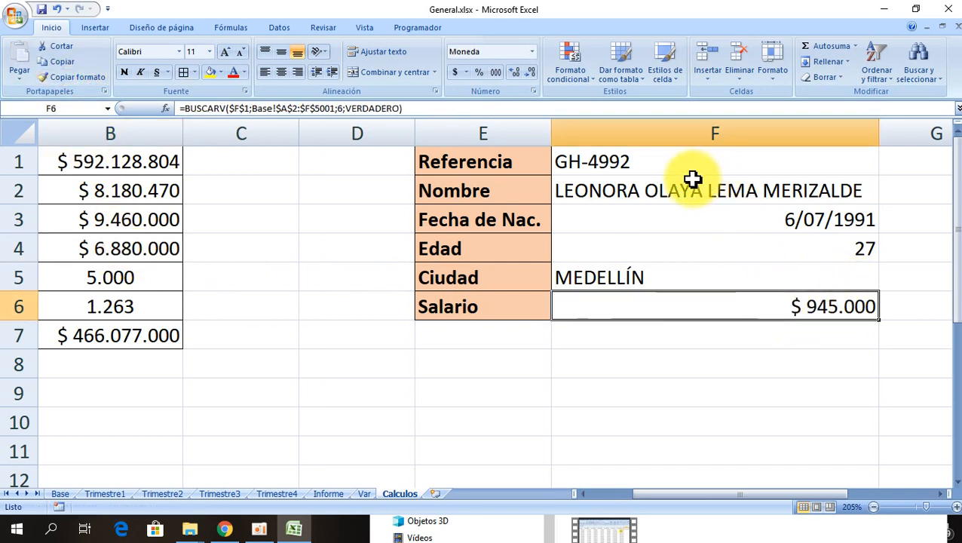
Center the lookup results horizontally in cells F2 to F6.
left_click_drag(692, 184, 699, 296)
left_click(699, 298)
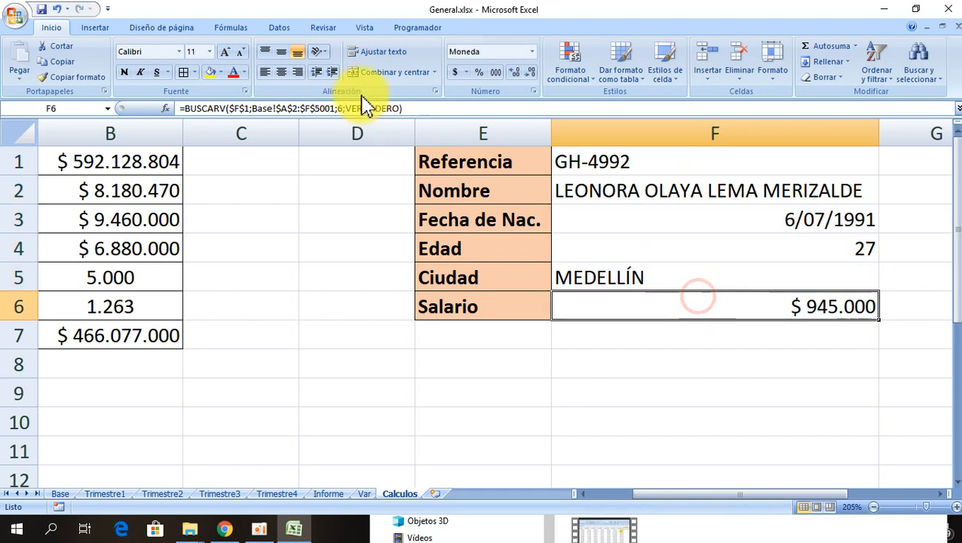
left_click(281, 73)
left_click(281, 72)
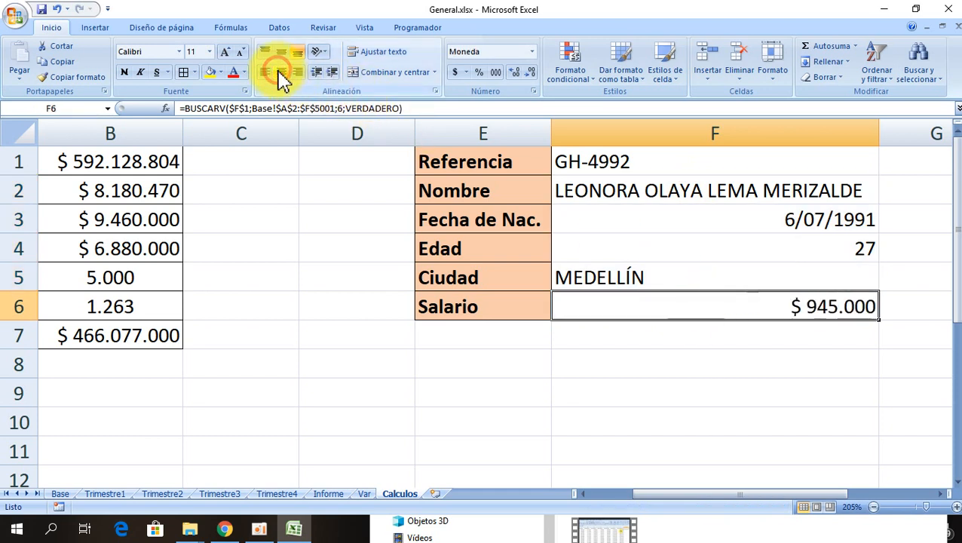
left_click(280, 72)
left_click_drag(657, 194, 655, 304)
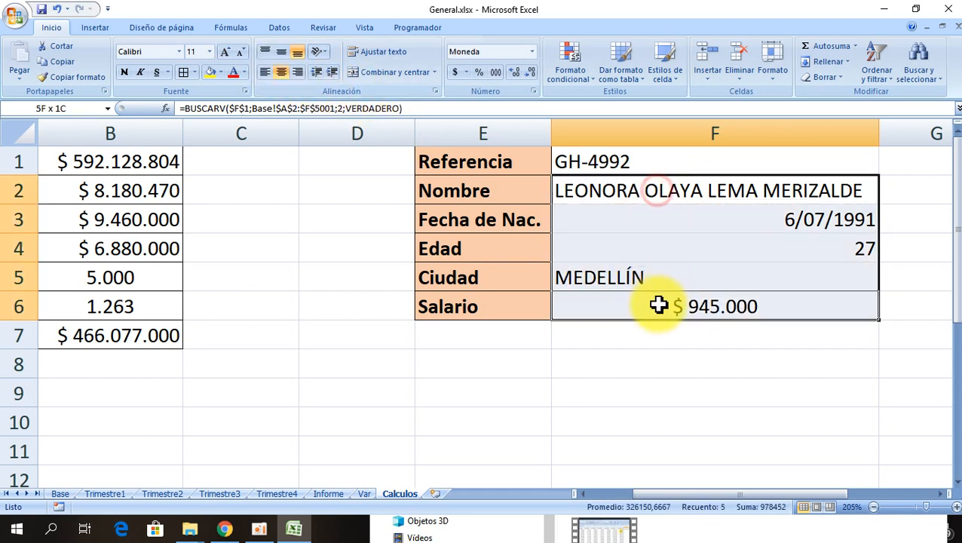
left_click(284, 73)
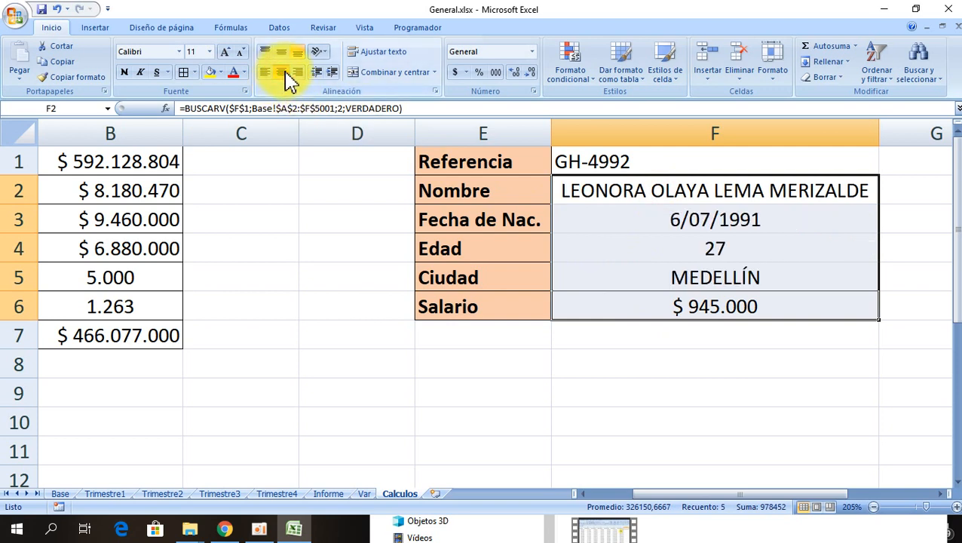
left_click(592, 430)
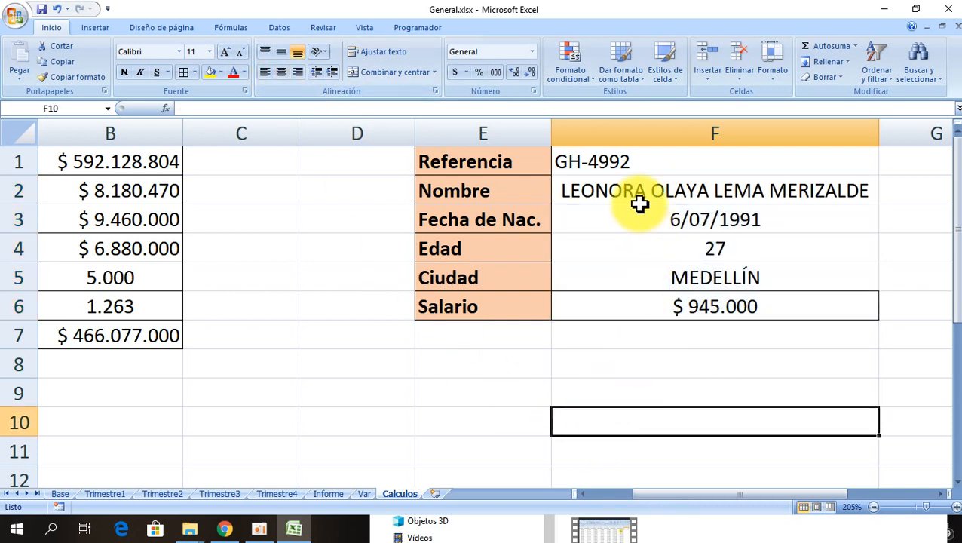
Apply all borders to the value cells F1 to F6 of the Referencia block.
left_click(638, 165)
left_click_drag(638, 165, 641, 295)
left_click(641, 296)
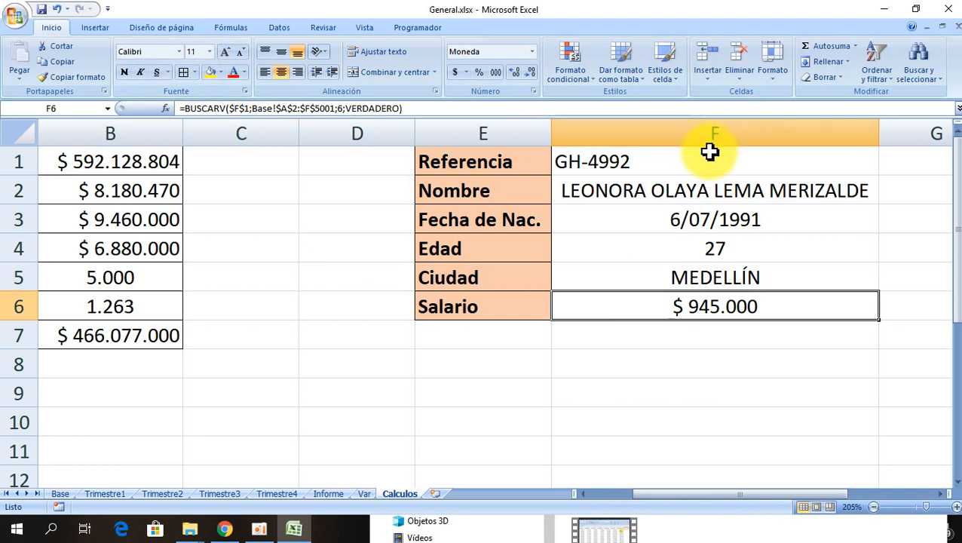
left_click_drag(706, 156, 698, 306)
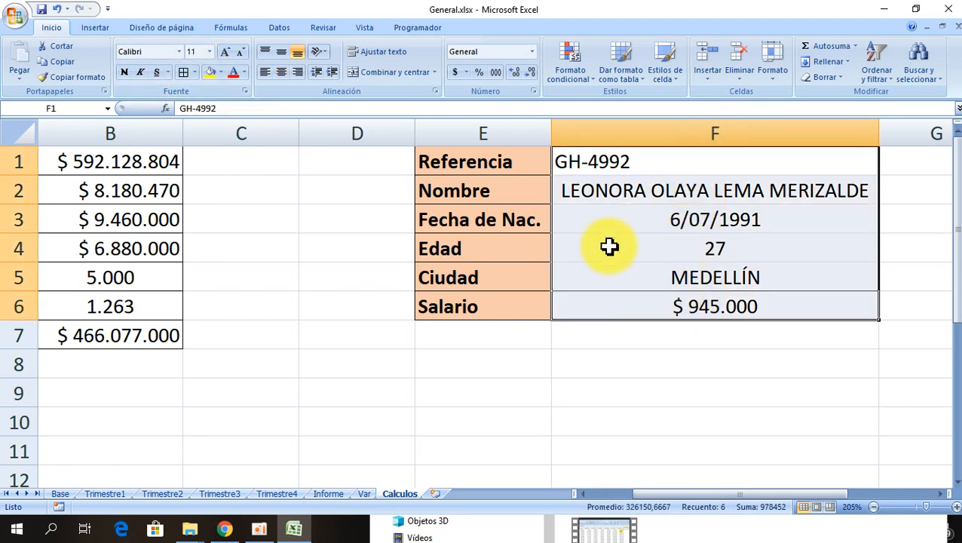
left_click(185, 73)
left_click(608, 393)
Center the reference code in F1 and fill the cell with Gris 25%, Fondo 2, Oscuro 25%.
left_click(659, 159)
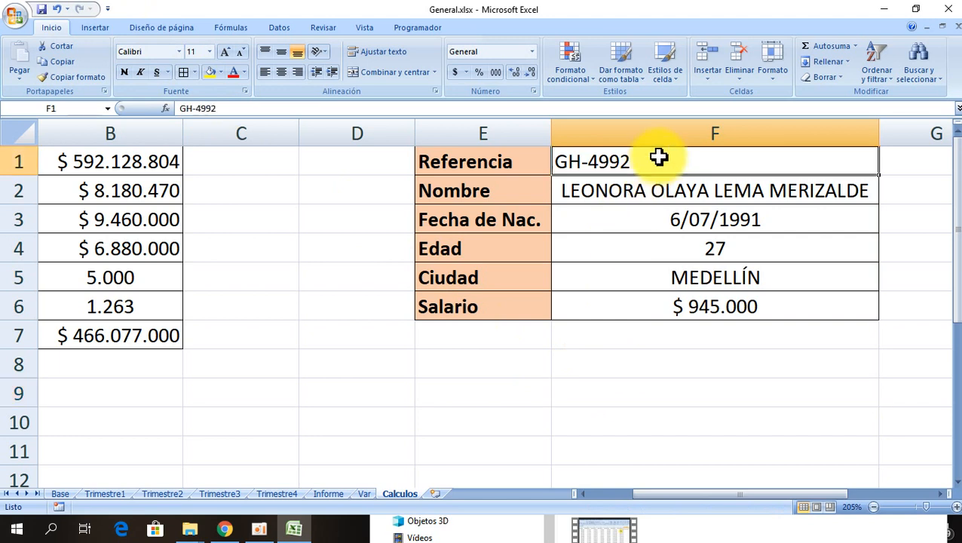
left_click(282, 72)
left_click(219, 73)
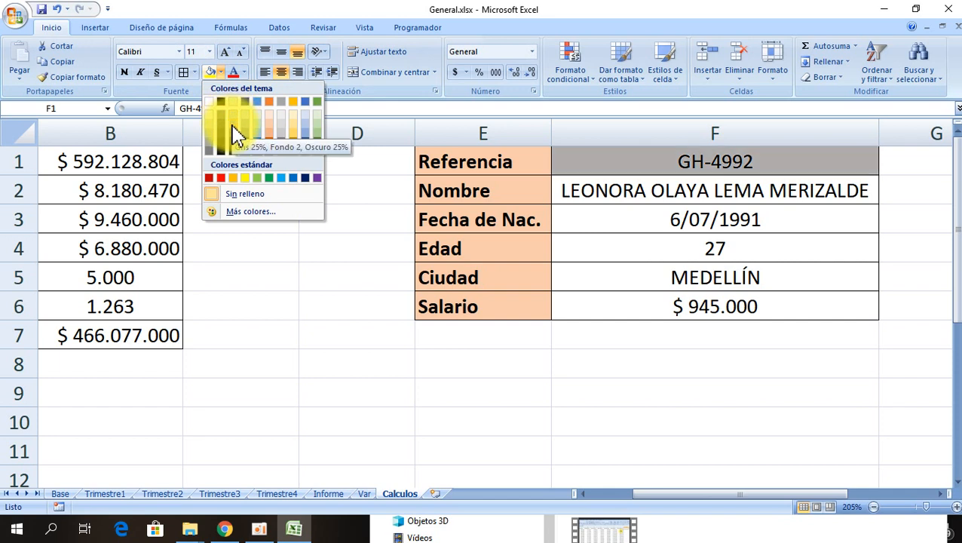
left_click(231, 135)
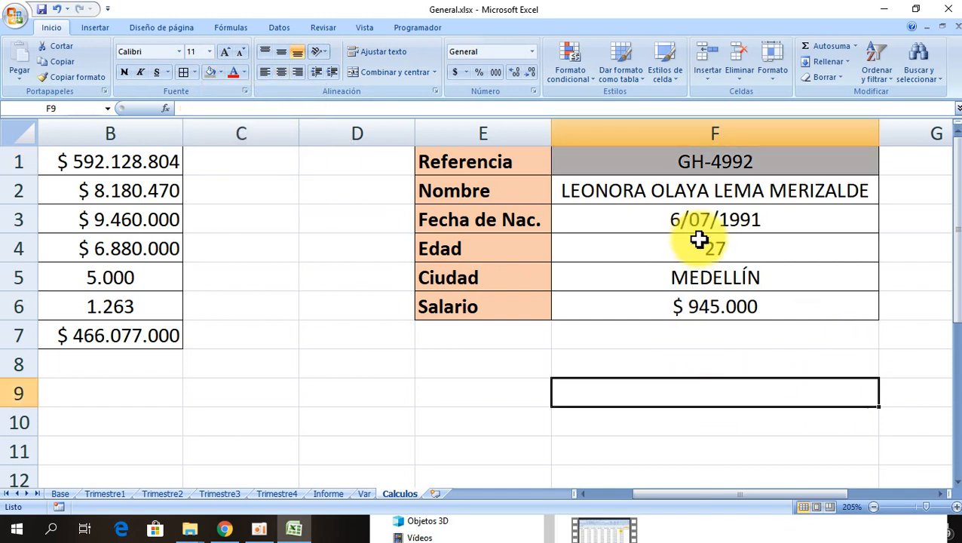
Change the last digit of the reference code in F1 to 3 to test the lookup.
double_click(785, 162)
key("BackSpace")
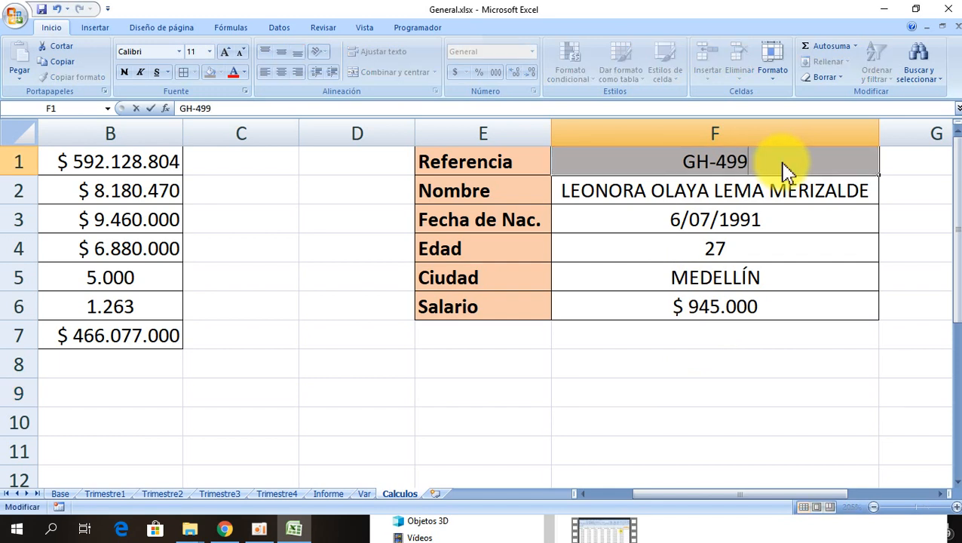
type("3")
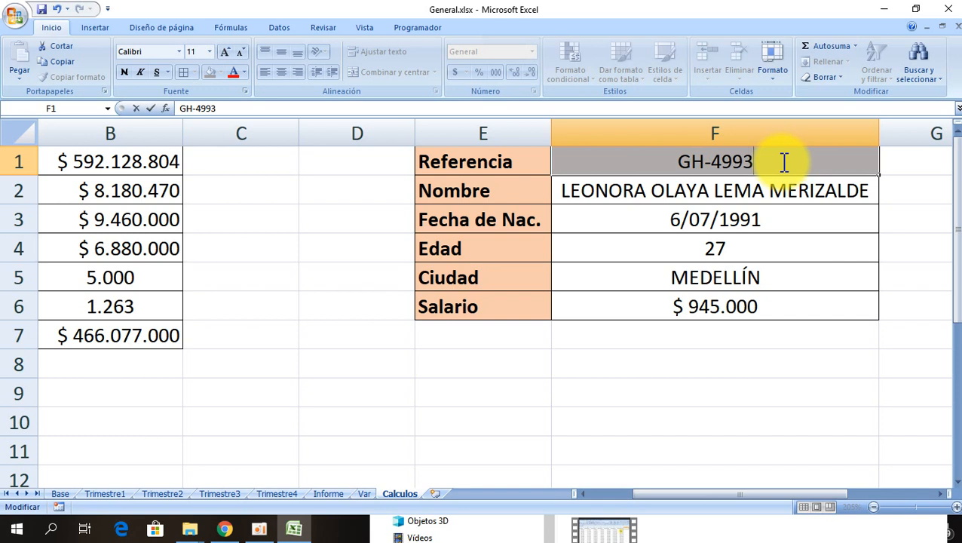
key("Return")
Replace the four digits after GH- in F1 with another person's reference number.
left_click(782, 163)
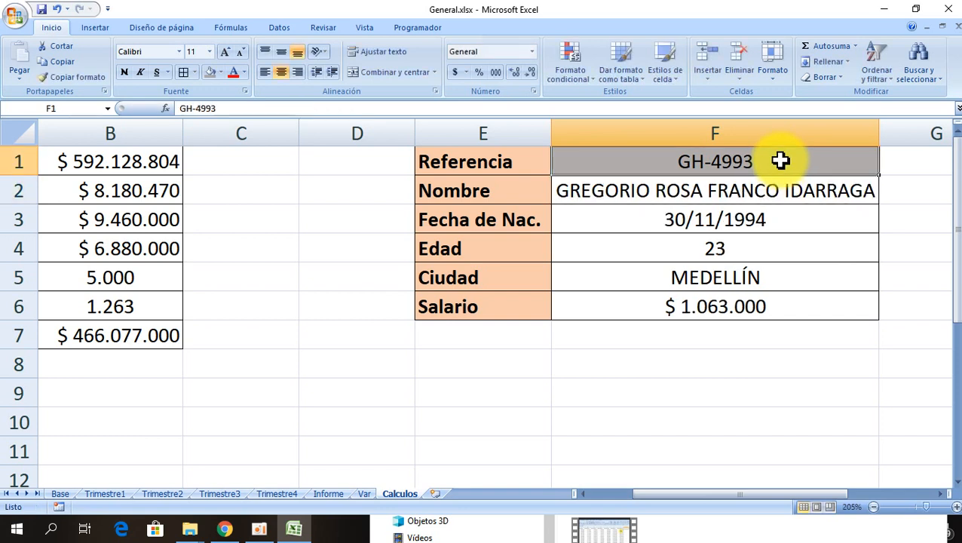
double_click(782, 162)
key("BackSpace")
key("BackSpace")
key("BackSpace")
key("BackSpace")
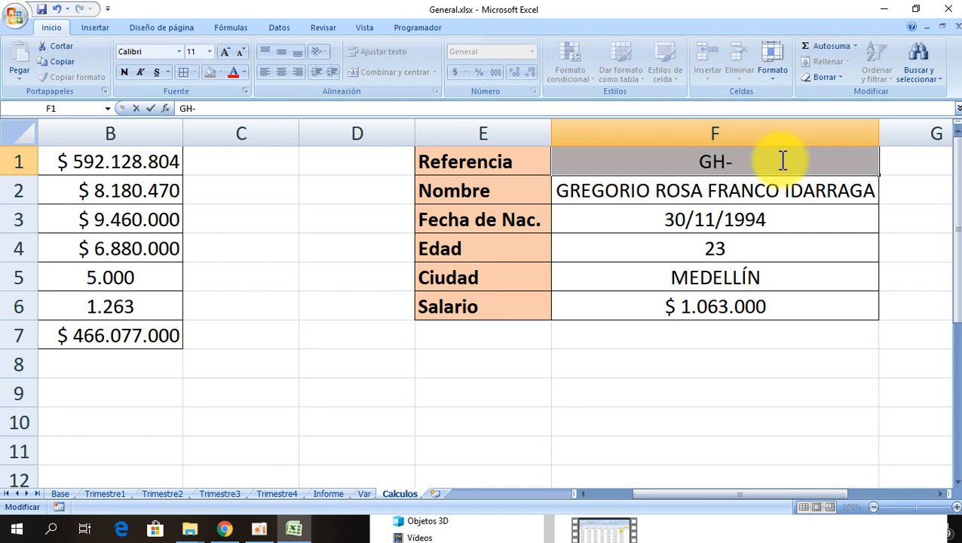
type("3")
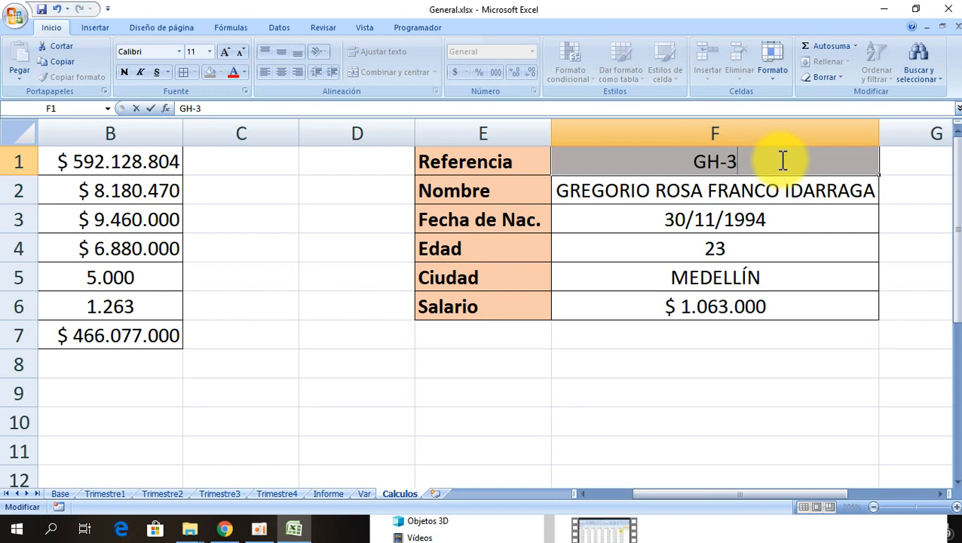
type("278")
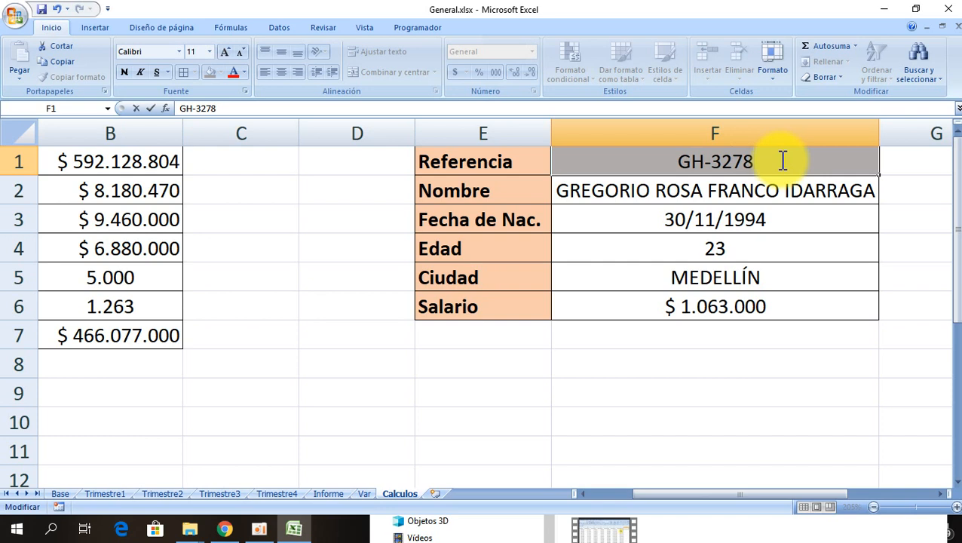
key("Return")
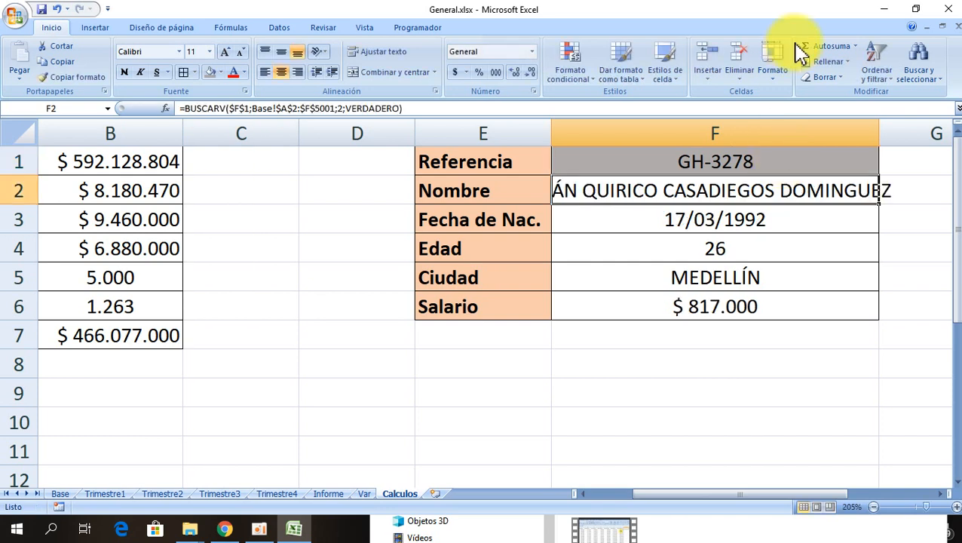
Auto-fit column F of the Calculos sheet to the width of the full name.
double_click(879, 128)
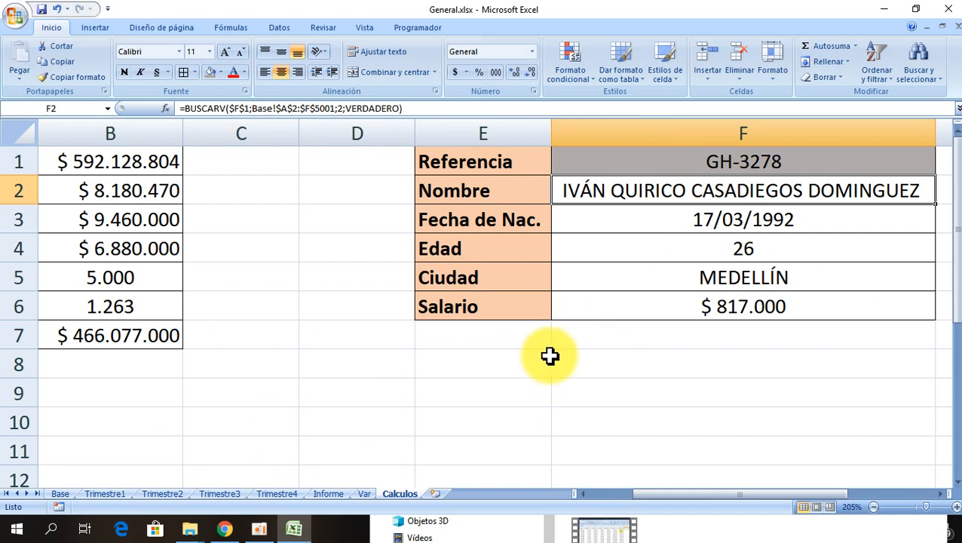
Enter the date 30/09/2018 in cell I5 of the Base sheet.
left_click(65, 495)
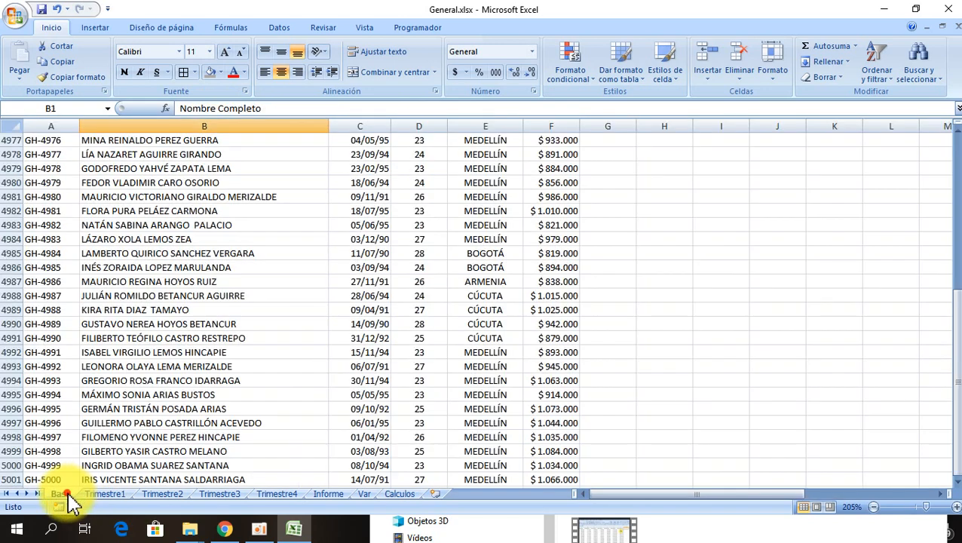
left_click(377, 183)
key("ctrl+Up")
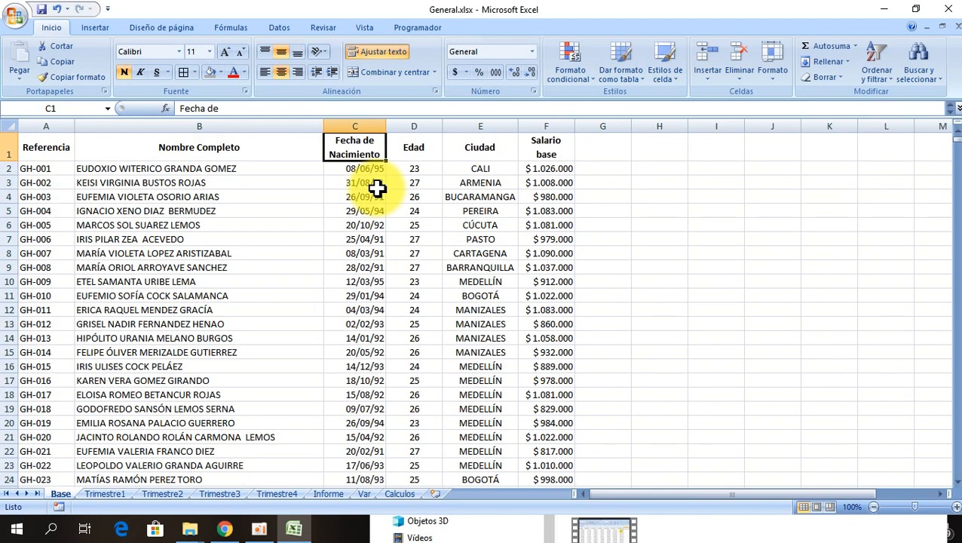
key("Down")
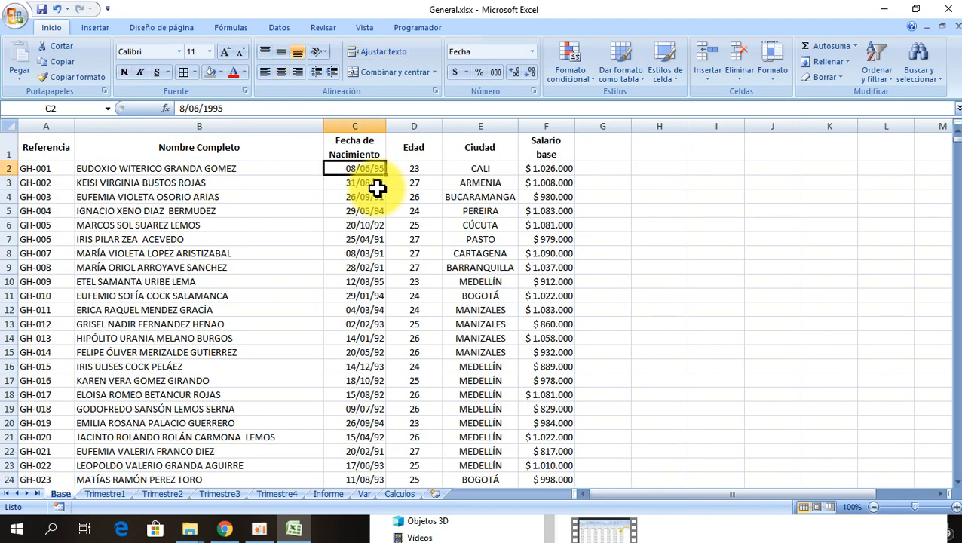
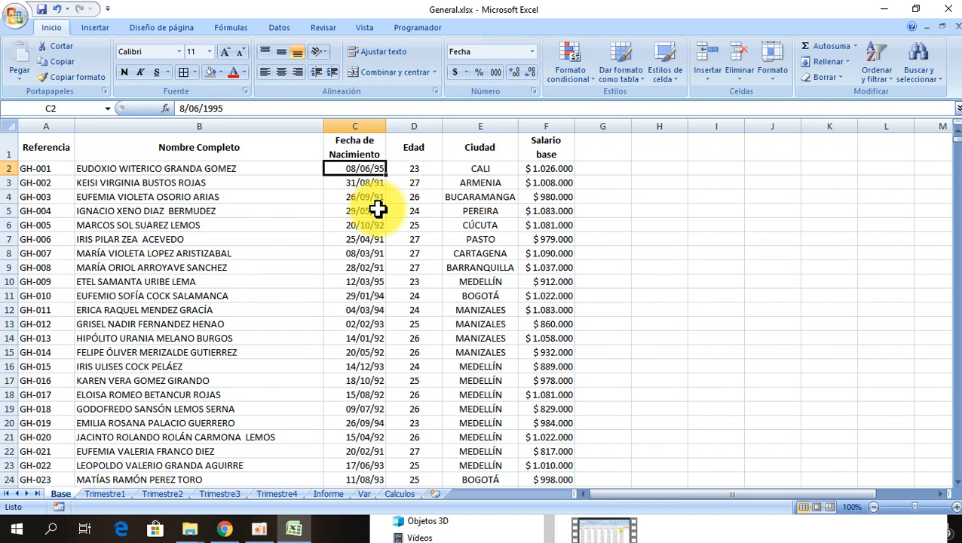
left_click(725, 214)
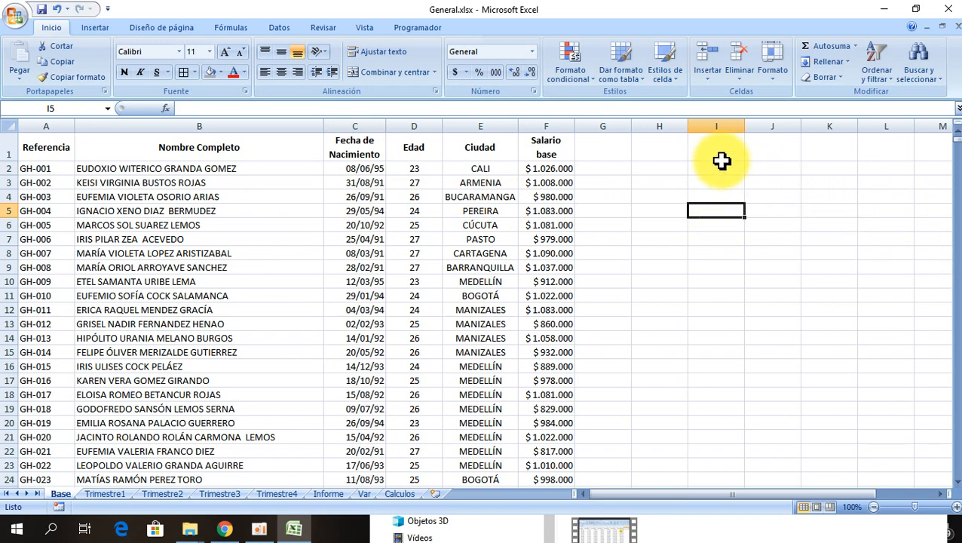
type("30/09")
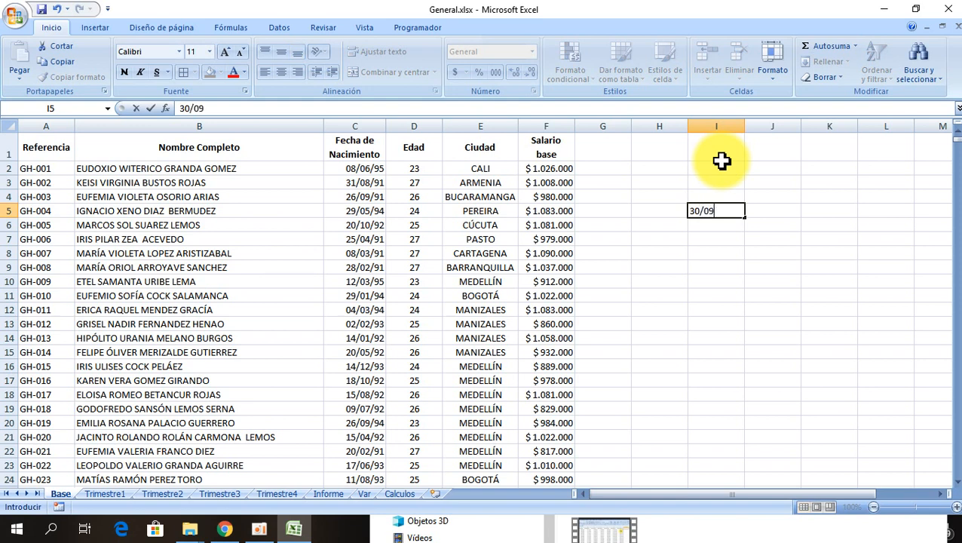
type("/2018")
key("Return")
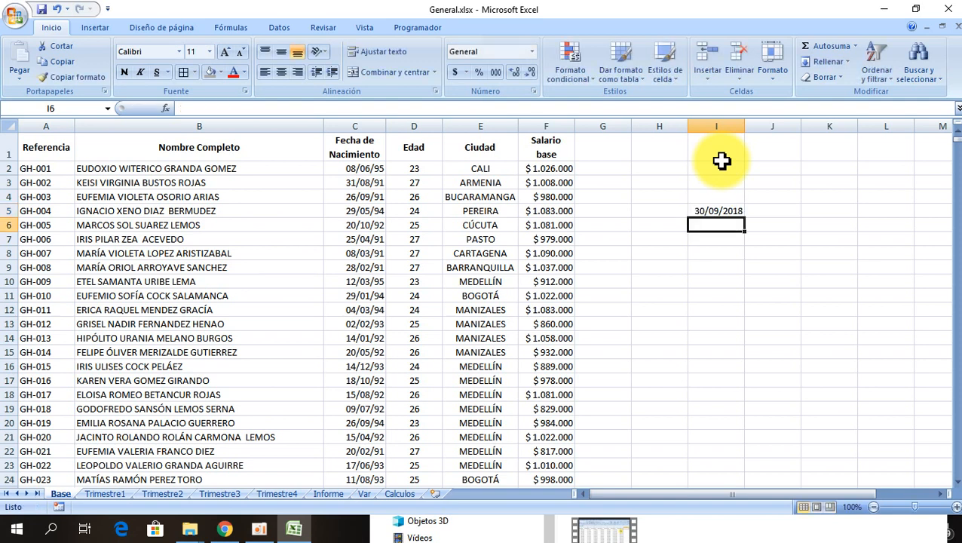
Format the date in I5 as Número with the thousands separator to show its serial number.
left_click(737, 211)
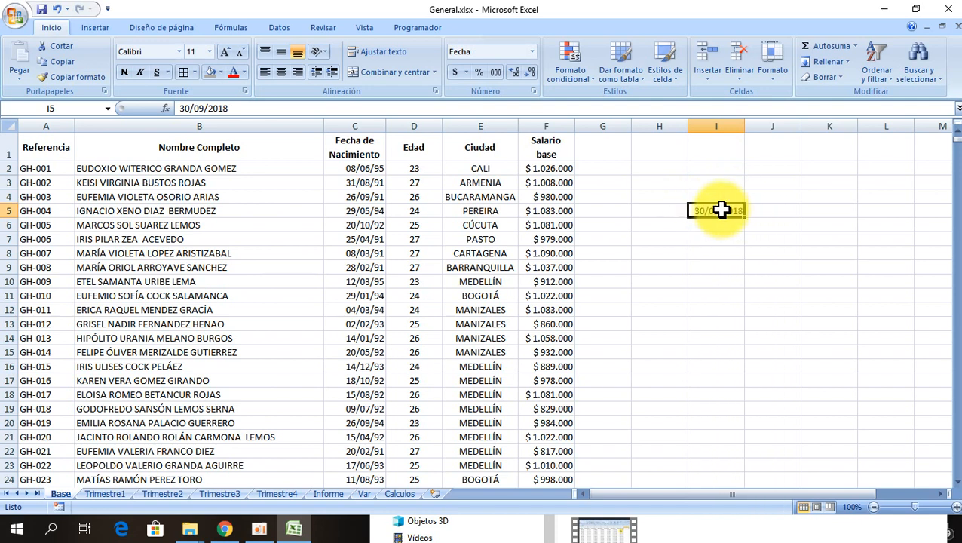
left_click(535, 92)
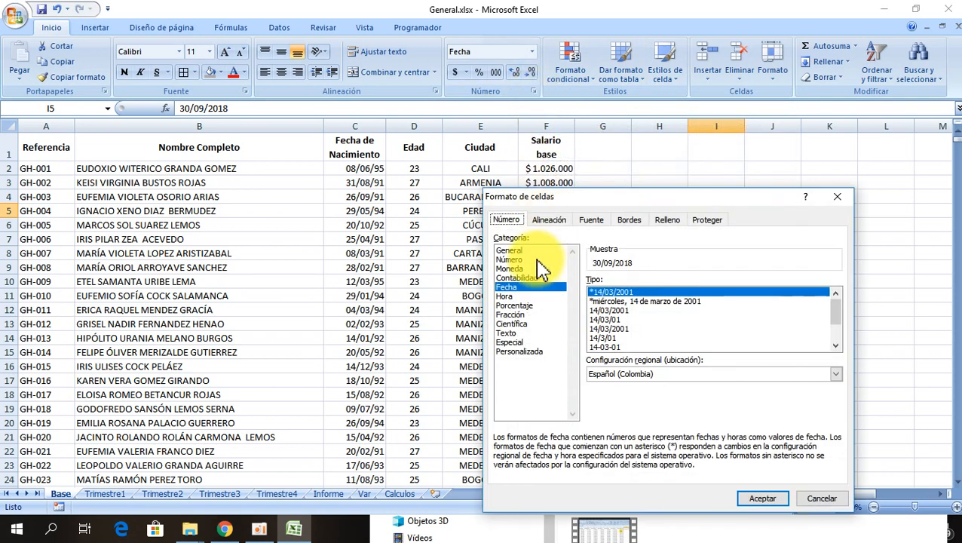
left_click(510, 259)
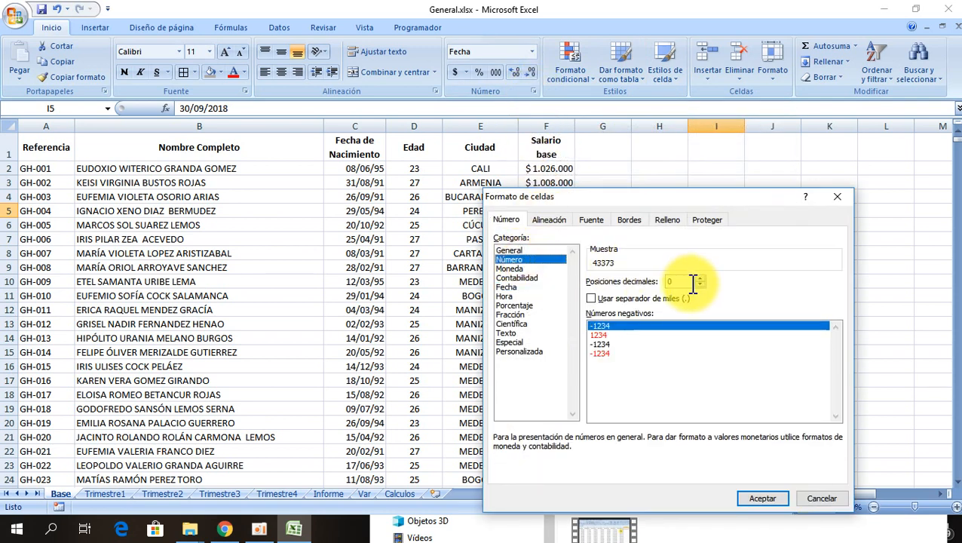
left_click(592, 298)
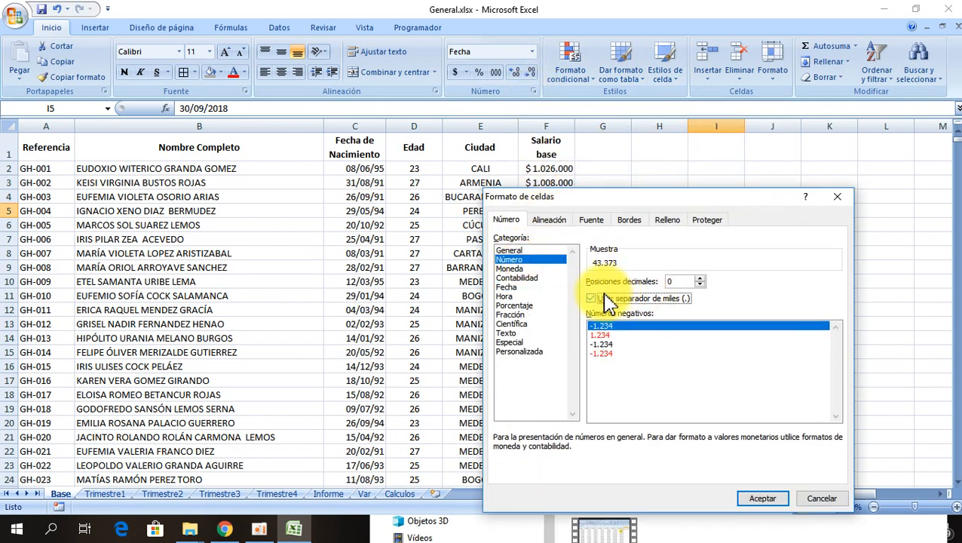
left_click(763, 498)
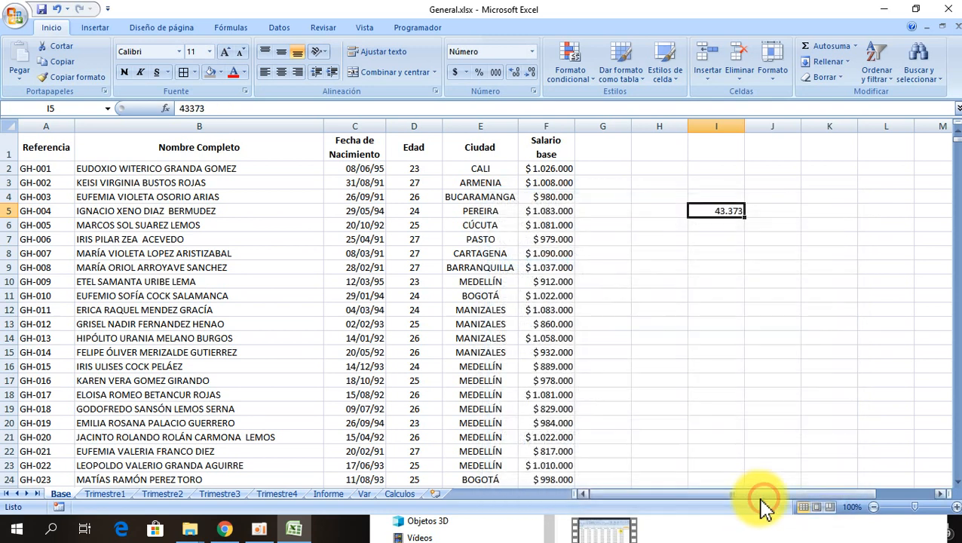
left_click(780, 299)
left_click(715, 210)
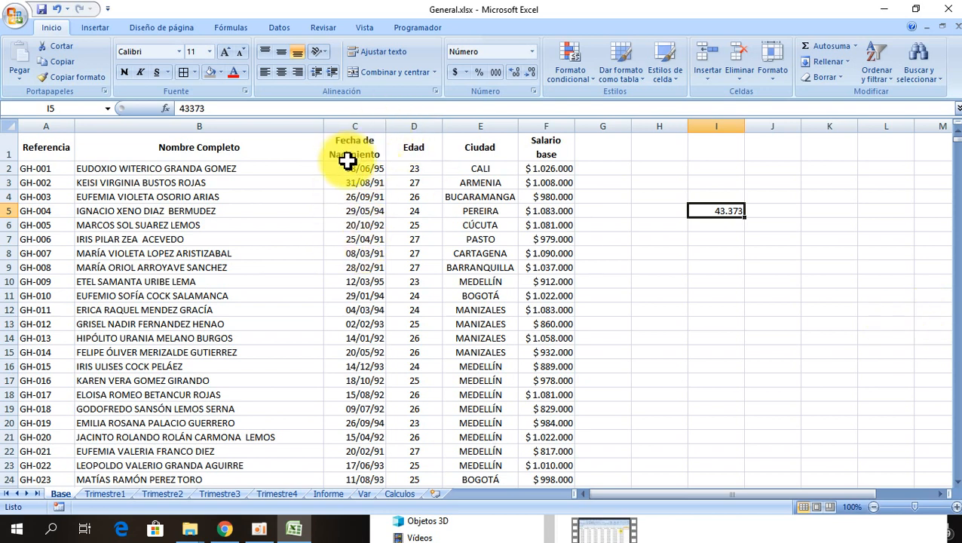
double_click(723, 211)
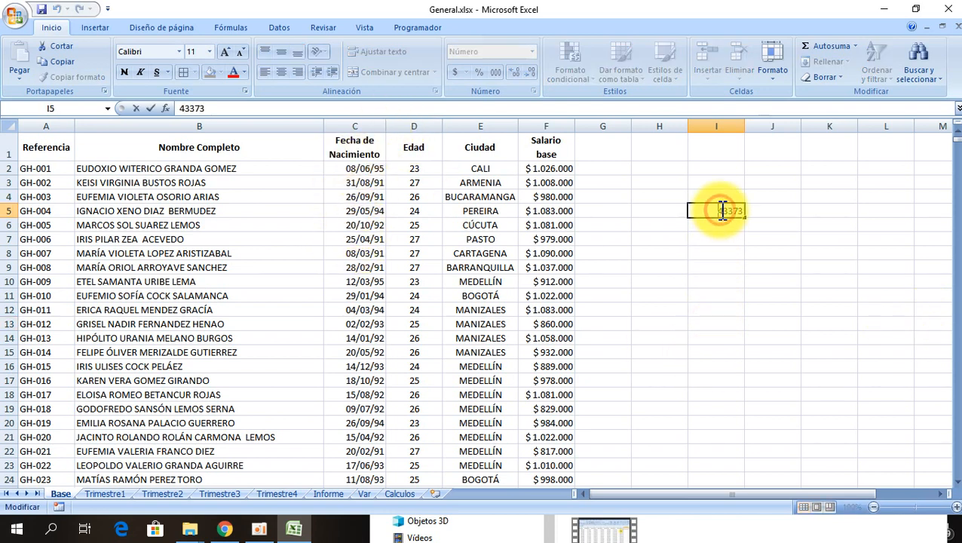
left_click(764, 269)
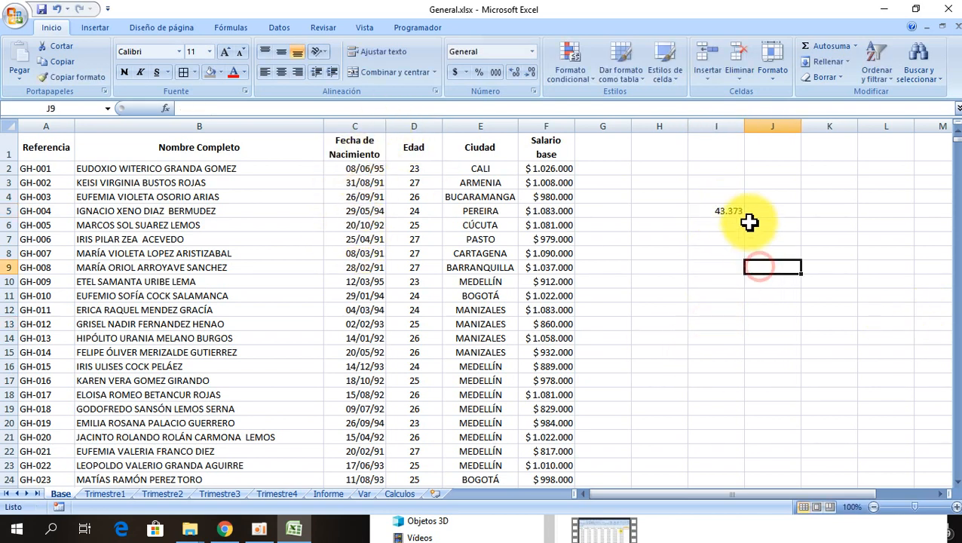
left_click(715, 211)
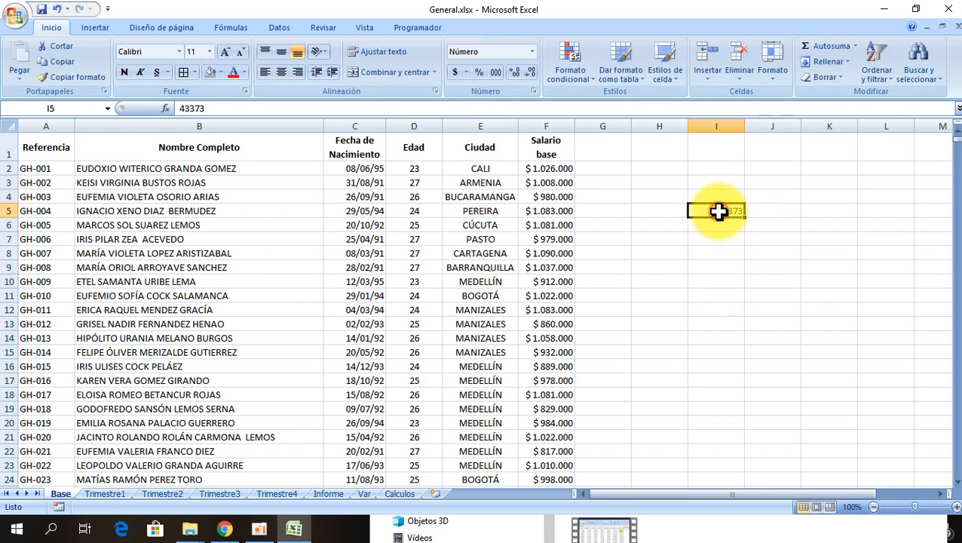
Clear all values under Fecha de Nacimiento and Edad, from C2 to D5001, keeping the headers.
left_click(350, 167)
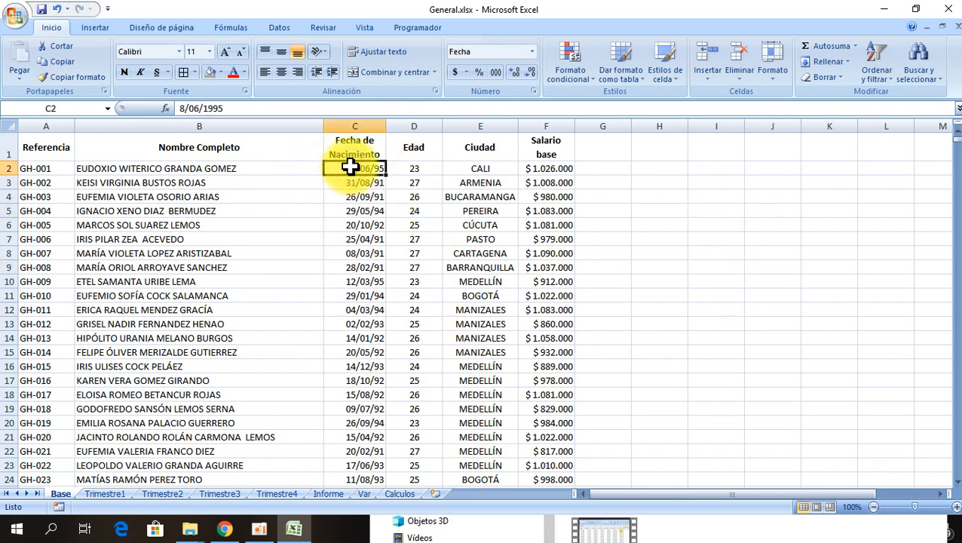
key("shift+Right")
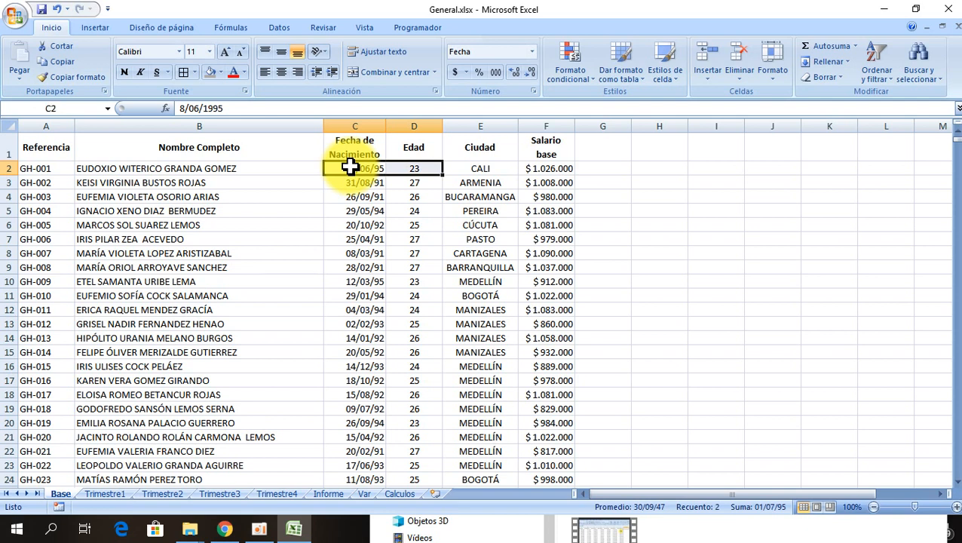
key("ctrl+shift+Down")
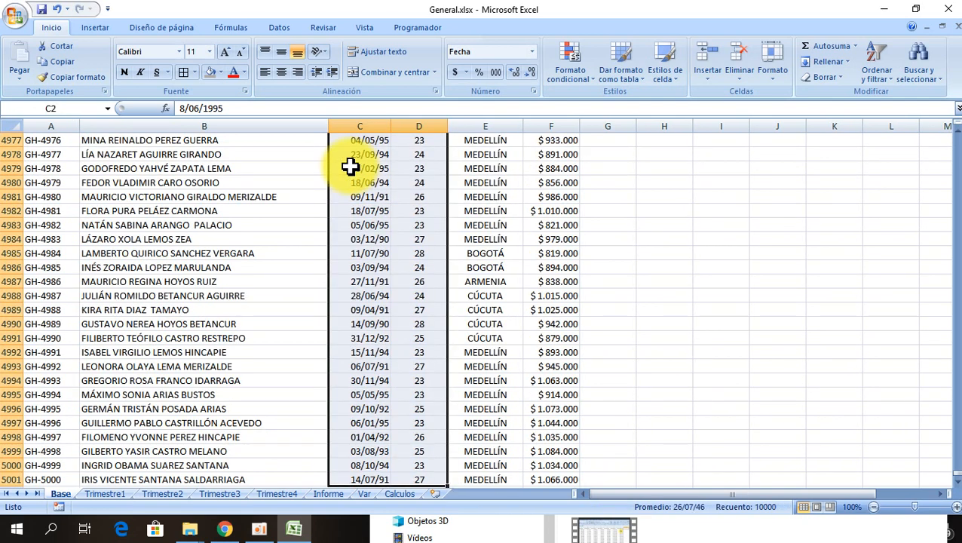
key("Delete")
Insert the ALEATORIO.ENTRE function in C2 with 28000 as the lower limit and 30000 as the upper limit.
left_click(351, 167)
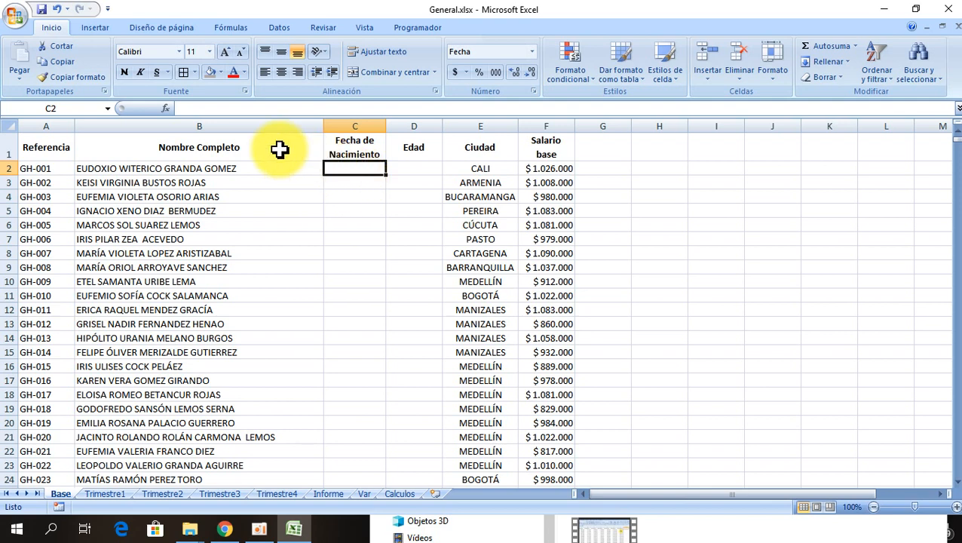
left_click(167, 113)
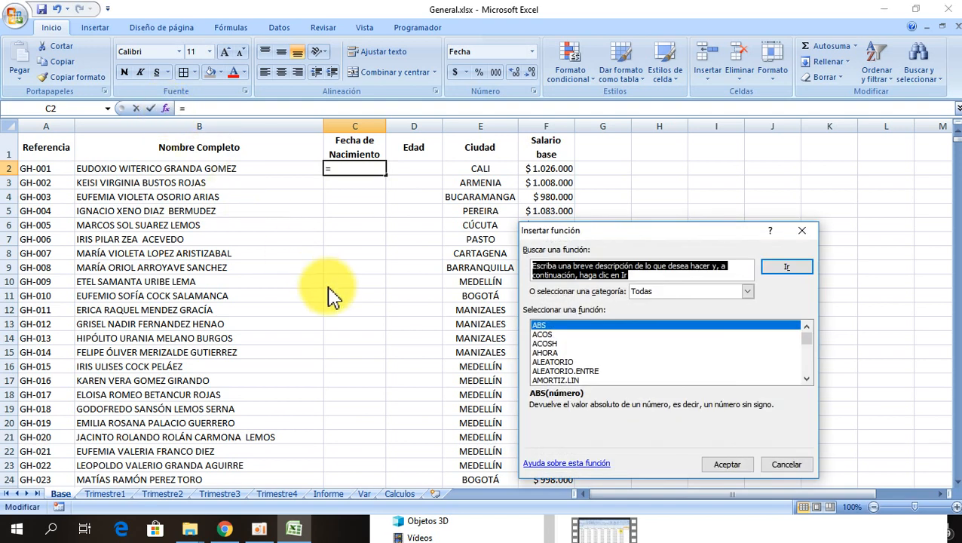
left_click(545, 371)
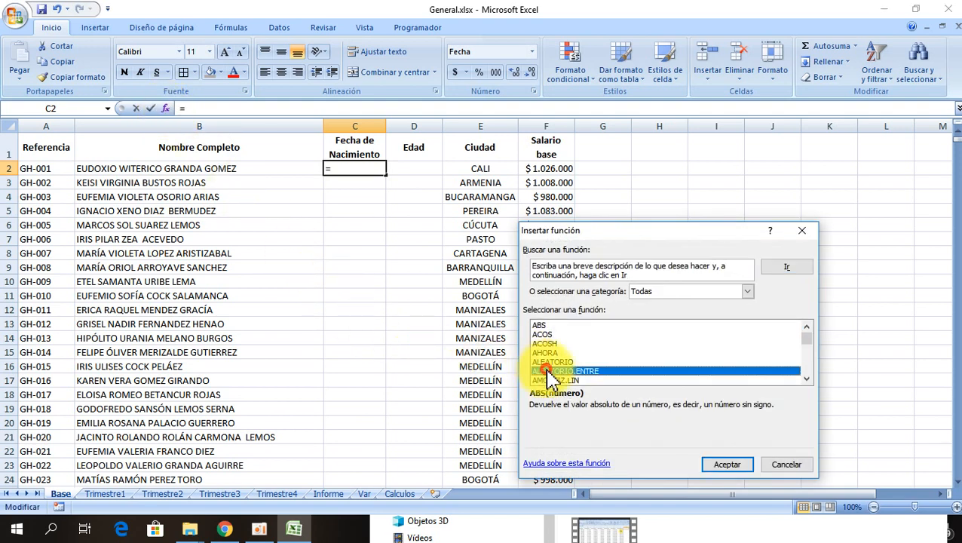
left_click(743, 466)
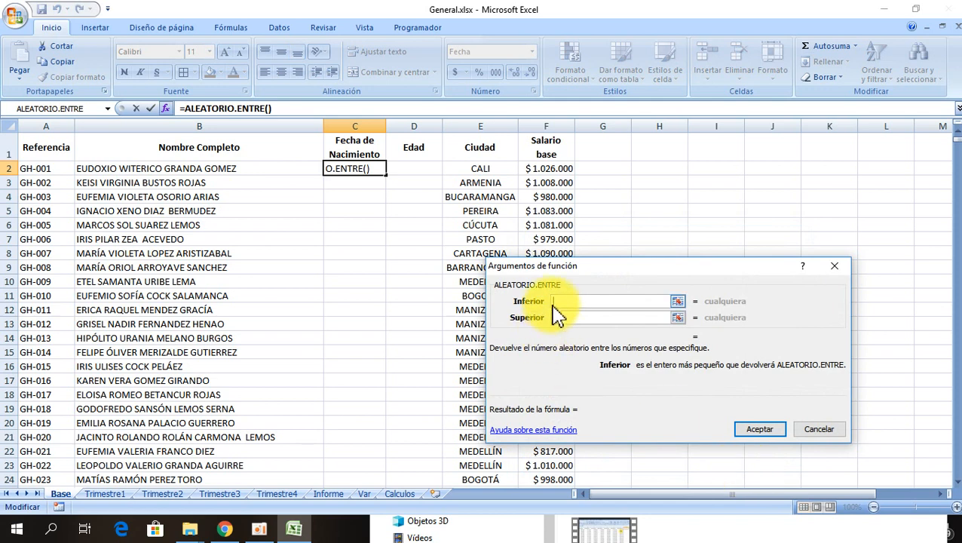
type("28000")
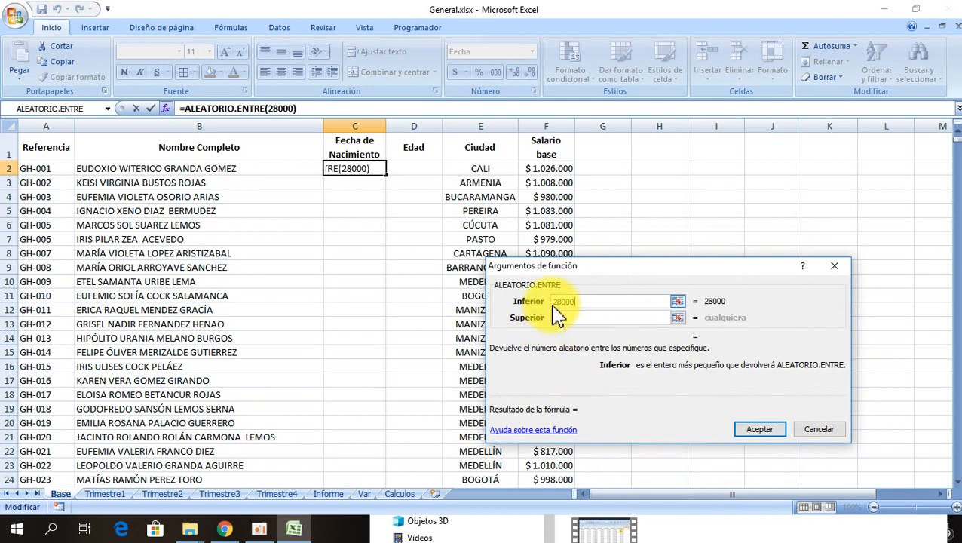
left_click(564, 317)
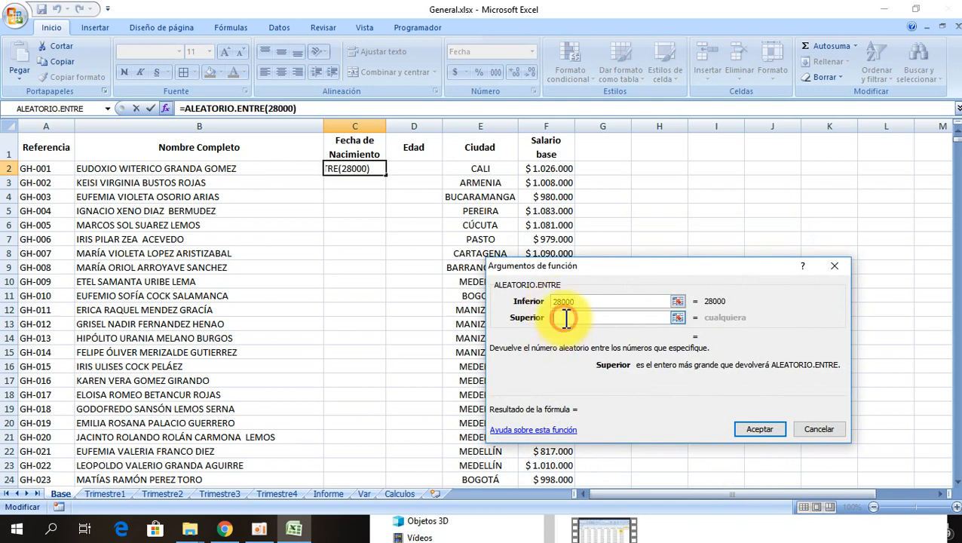
type("32")
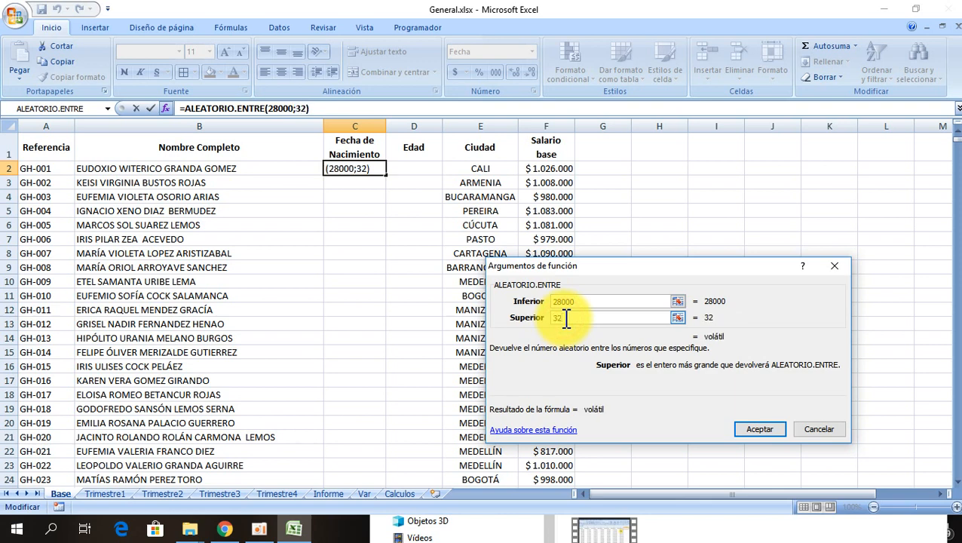
key("BackSpace")
type("0000")
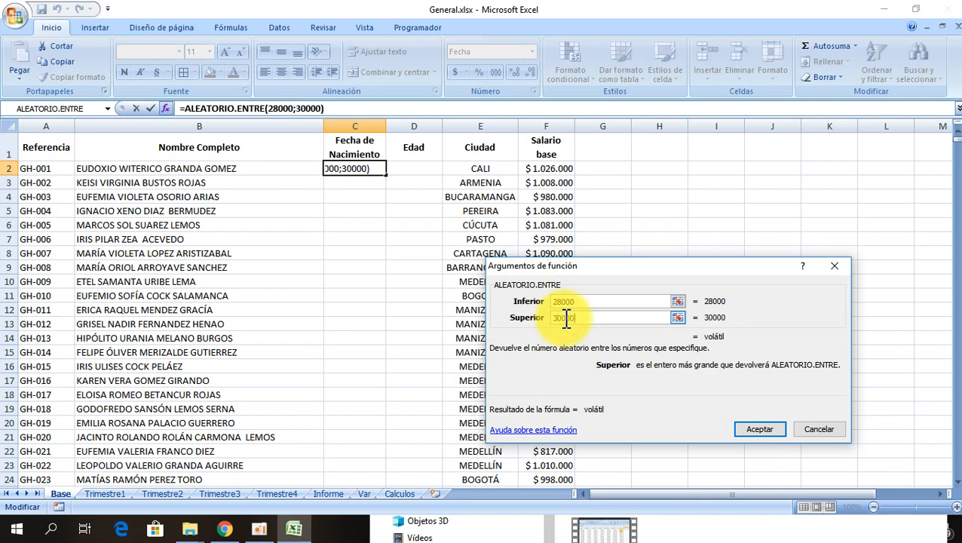
left_click(759, 430)
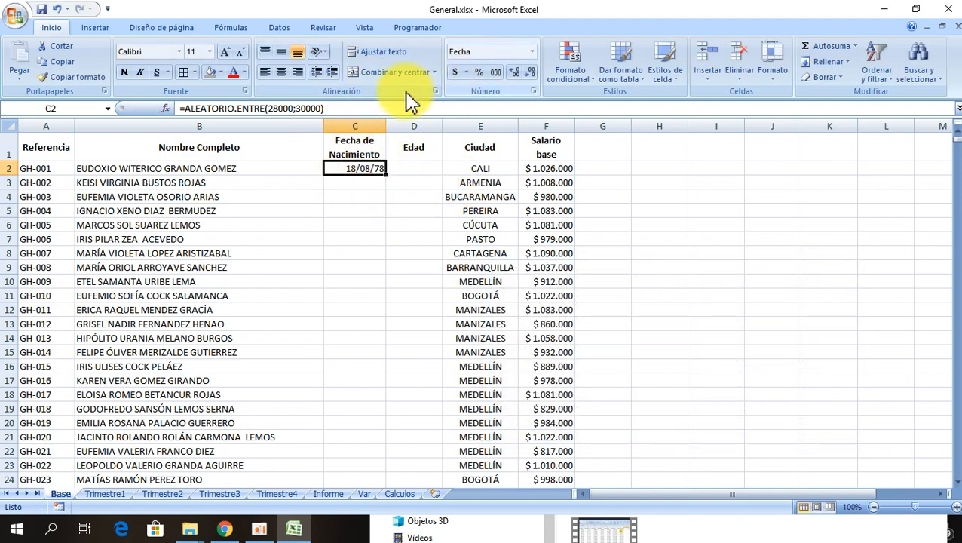
Format C2 as Número with the thousands separator and fill its formula down the whole Fecha de Nacimiento column.
left_click(532, 92)
left_click(509, 260)
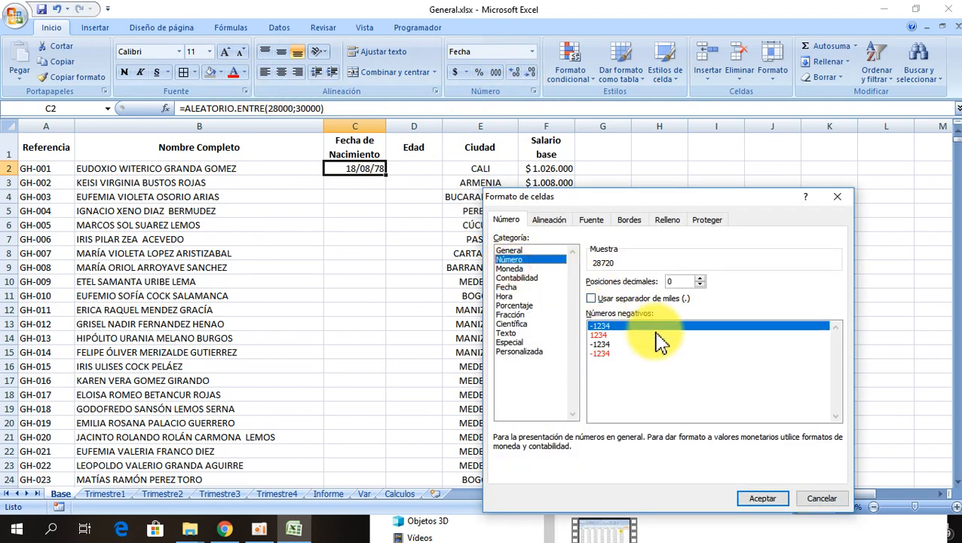
left_click(653, 300)
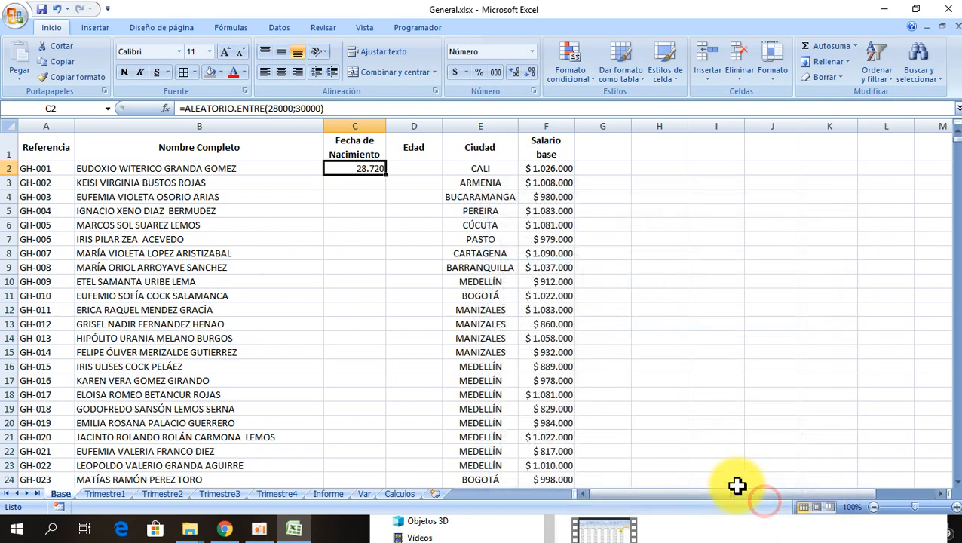
left_click(763, 499)
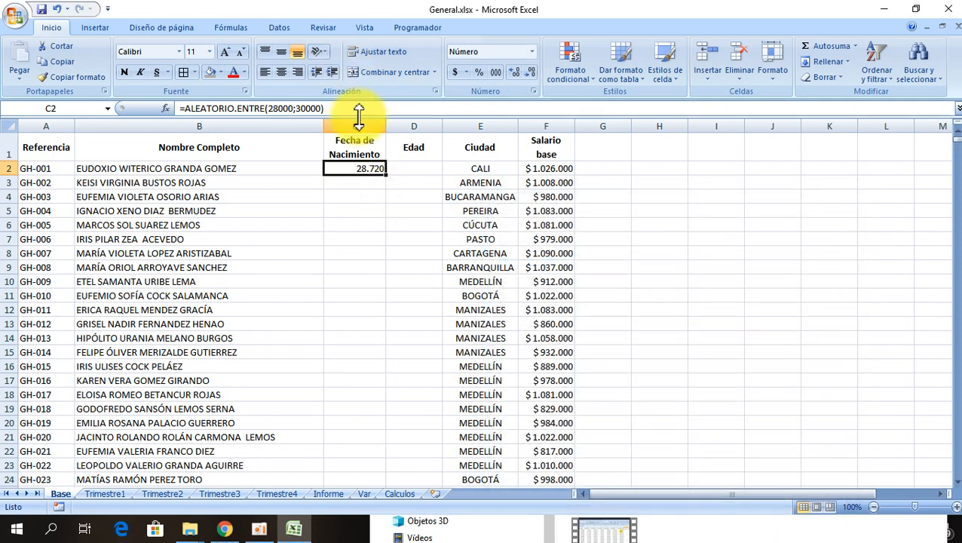
double_click(386, 175)
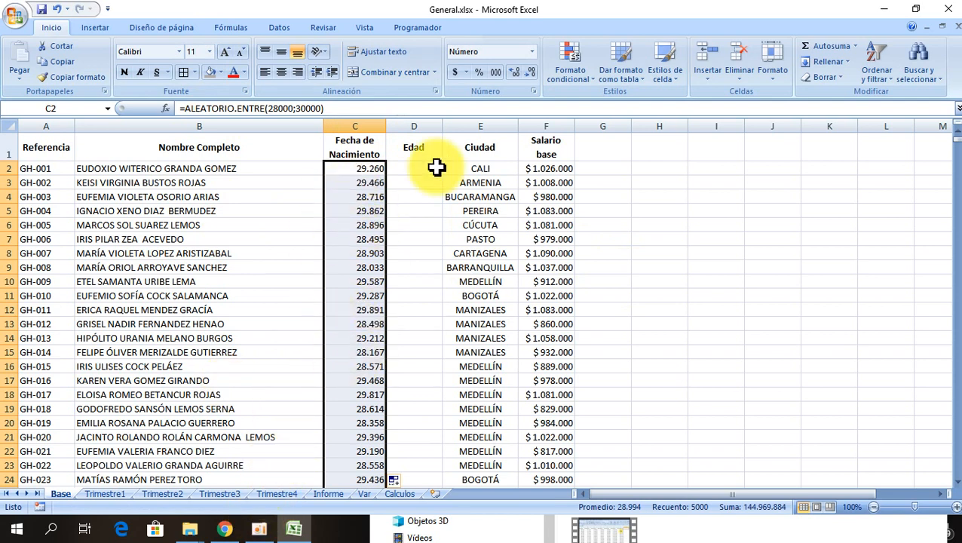
Format the whole Fecha de Nacimiento column as Fecha with the *14/03/2001 type.
left_click(533, 93)
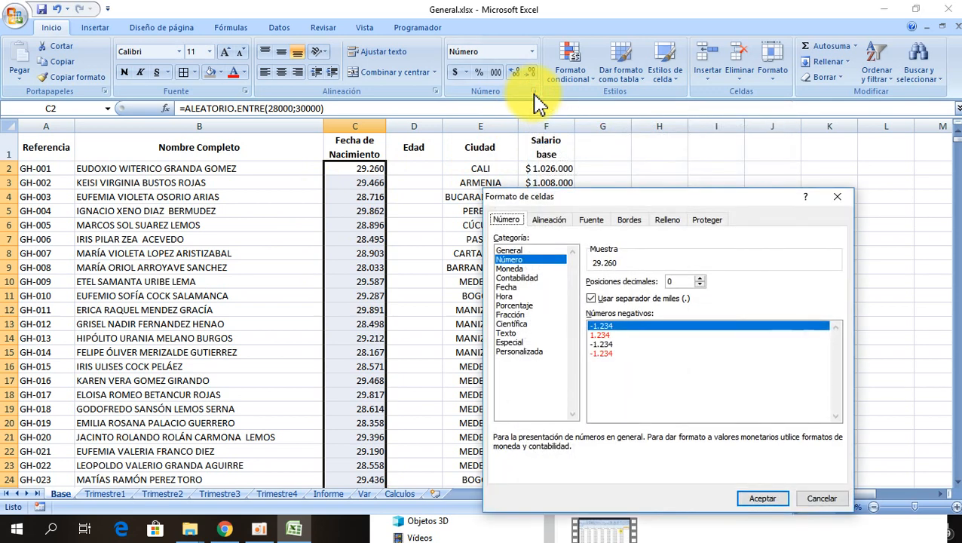
left_click(514, 288)
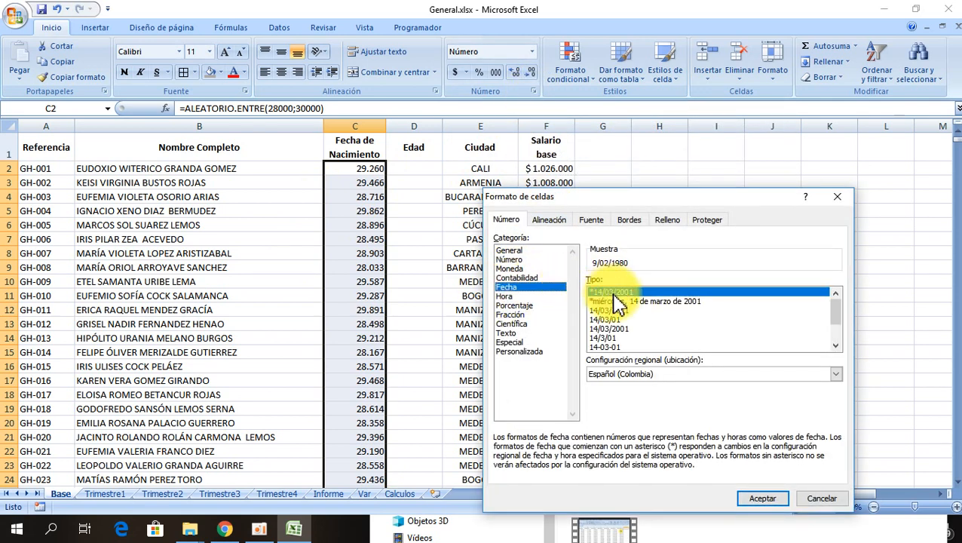
left_click(764, 504)
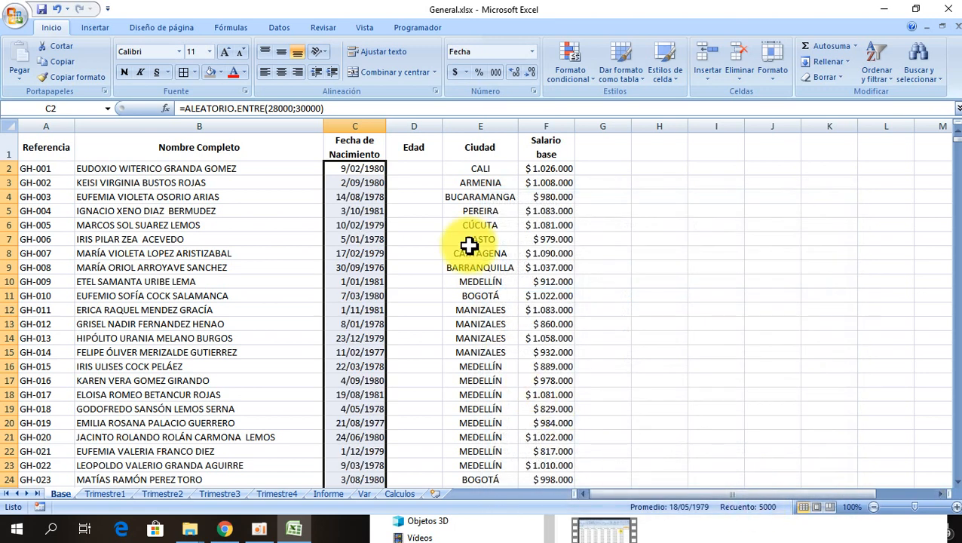
left_click(361, 254)
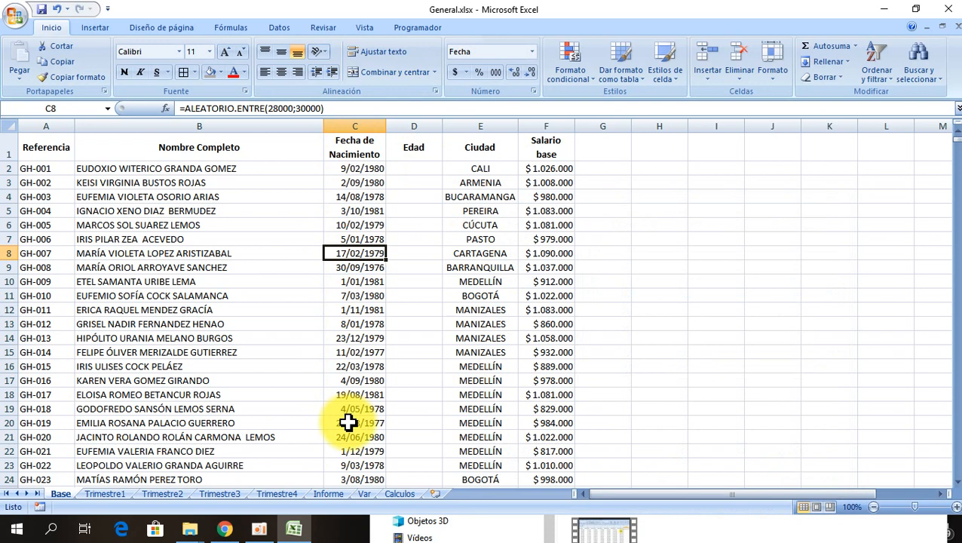
Replace the random formulas in C2 to C5001 under Fecha de Nacimiento with their fixed values.
left_click(355, 169)
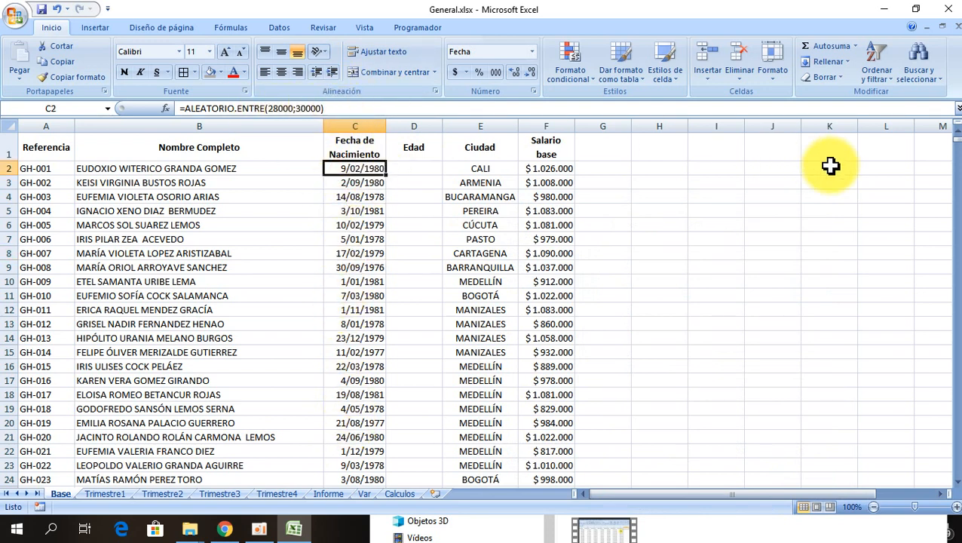
key("ctrl+shift+Down")
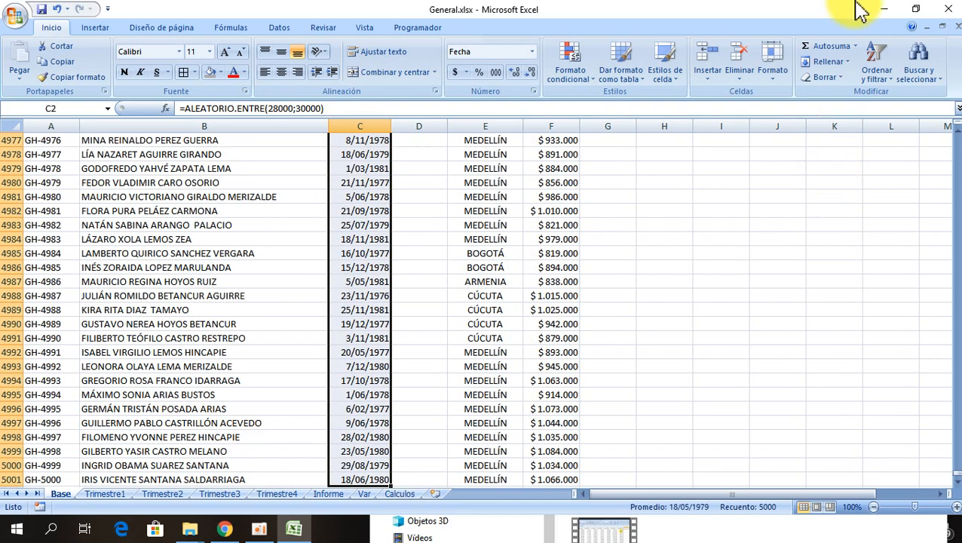
key("ctrl+c")
left_click(28, 83)
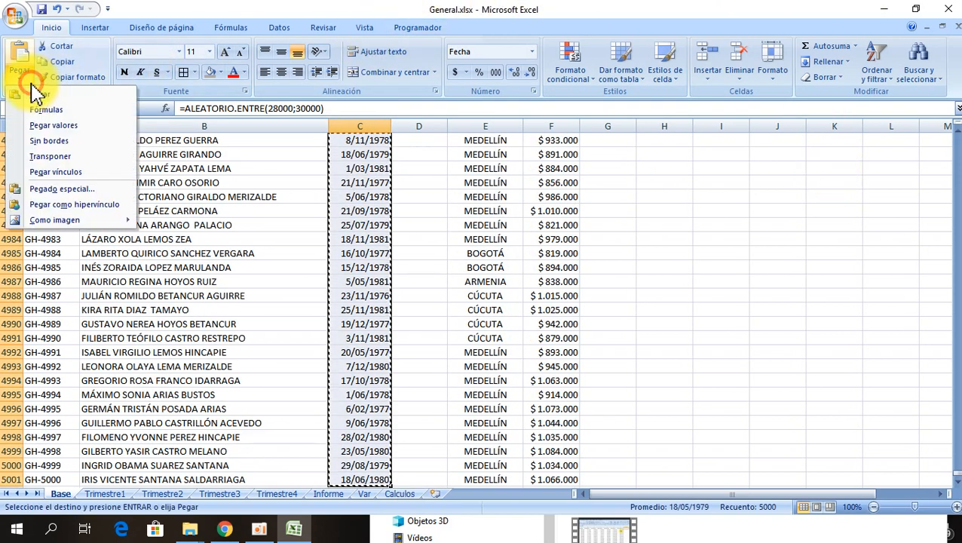
left_click(36, 126)
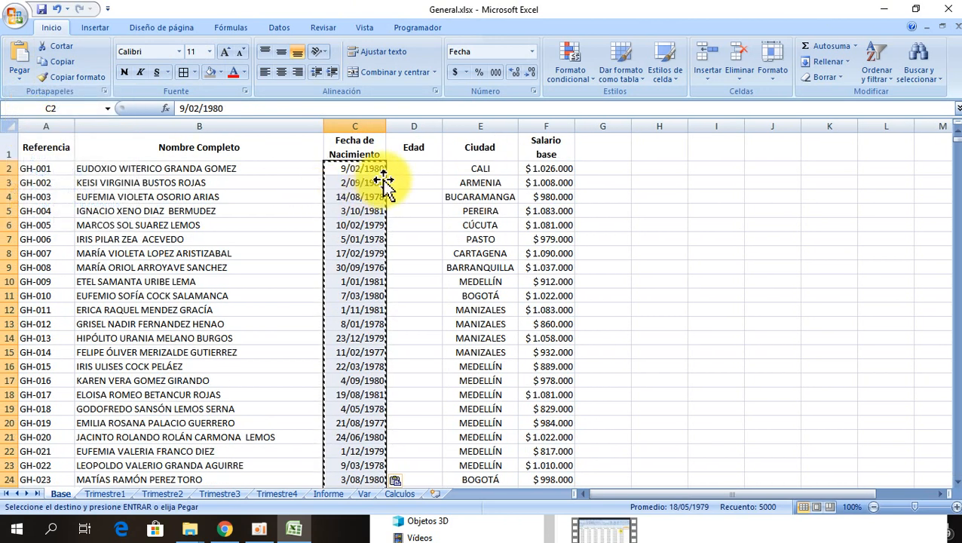
left_click(414, 170)
key("Escape")
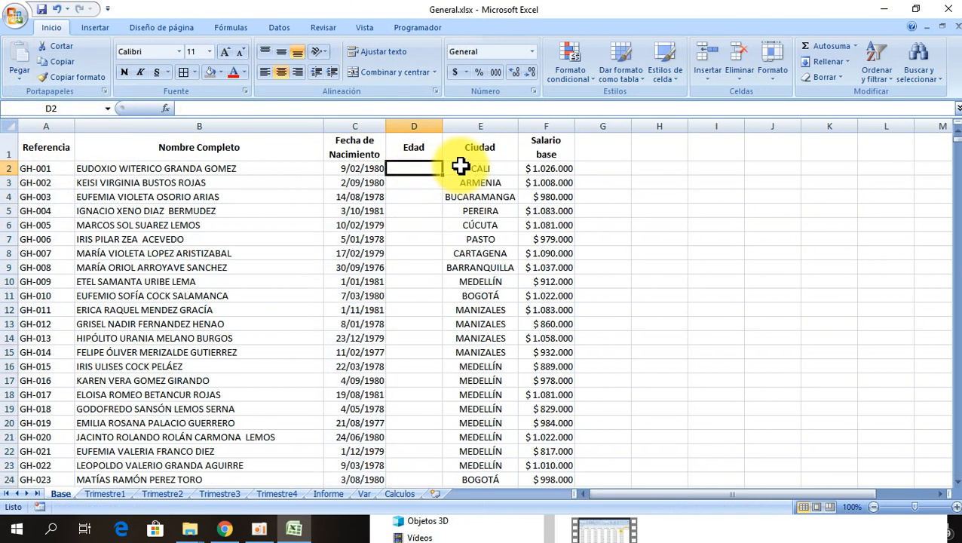
Enter the formula =SIFECHA(C2;HOY();"Y") in D2 to calculate the age in years.
scroll(510, 257, "up", 5, "ctrl")
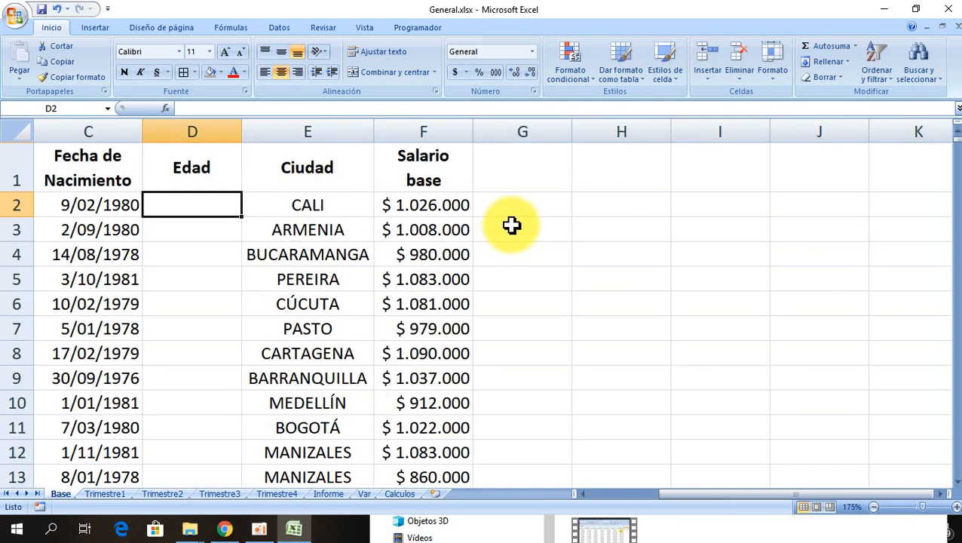
key("Left")
key("Left")
key("Right")
key("Right")
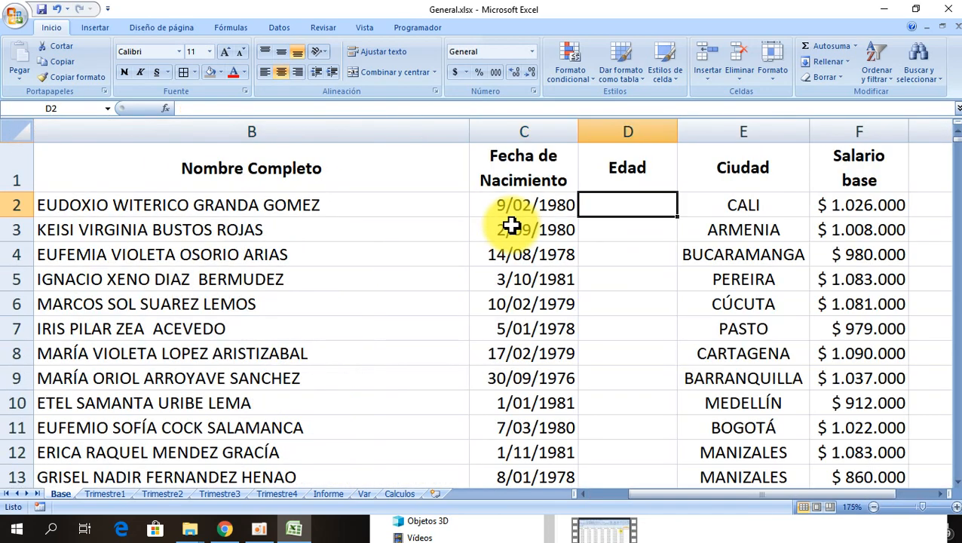
type("=")
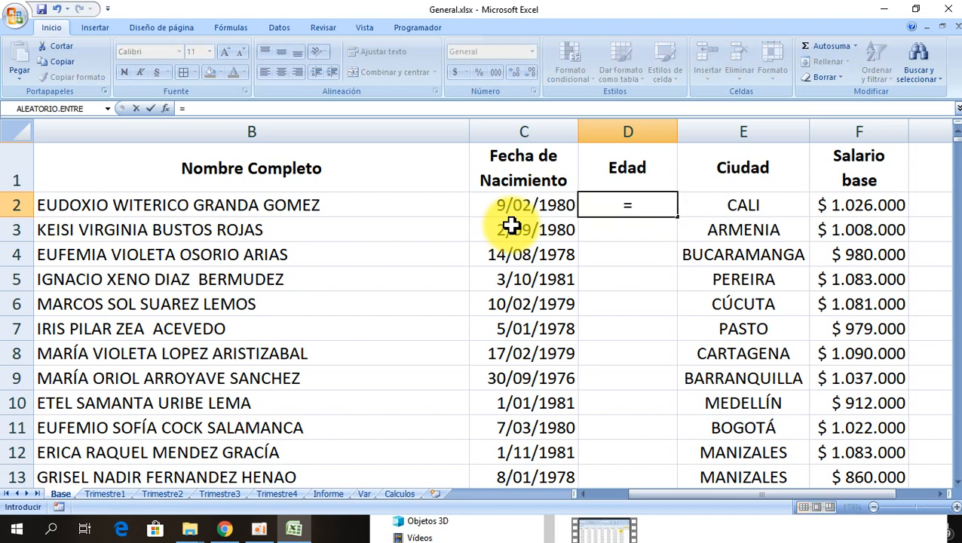
type("SIFECHA")
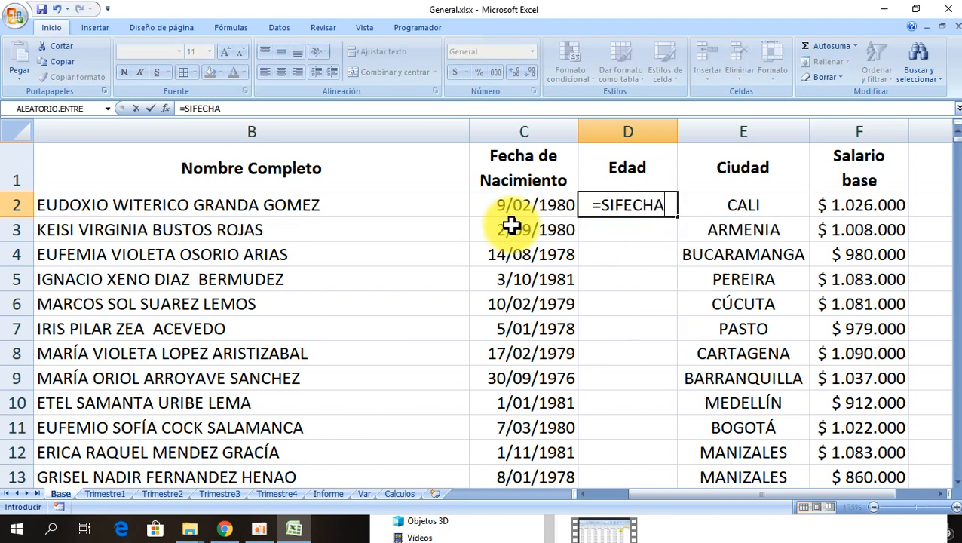
type("(")
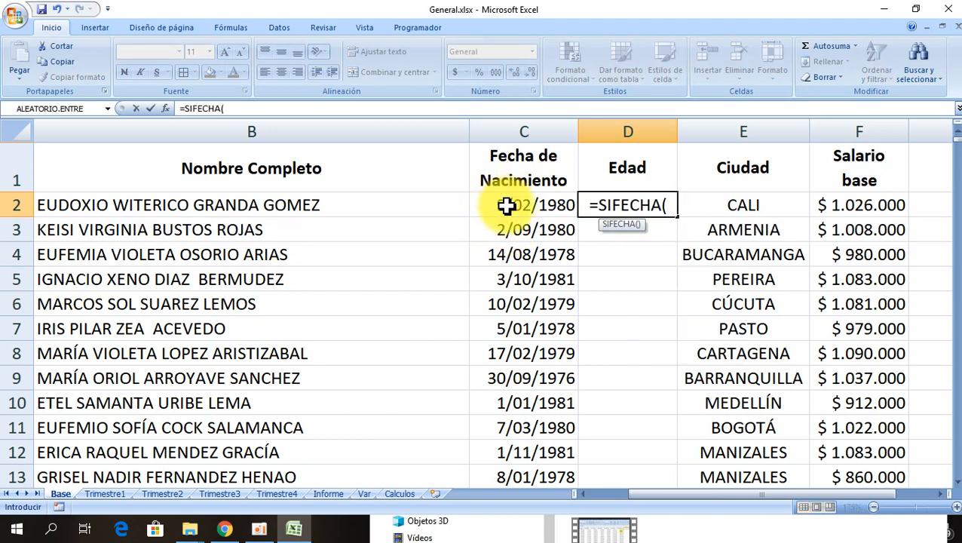
left_click(506, 206)
type(";")
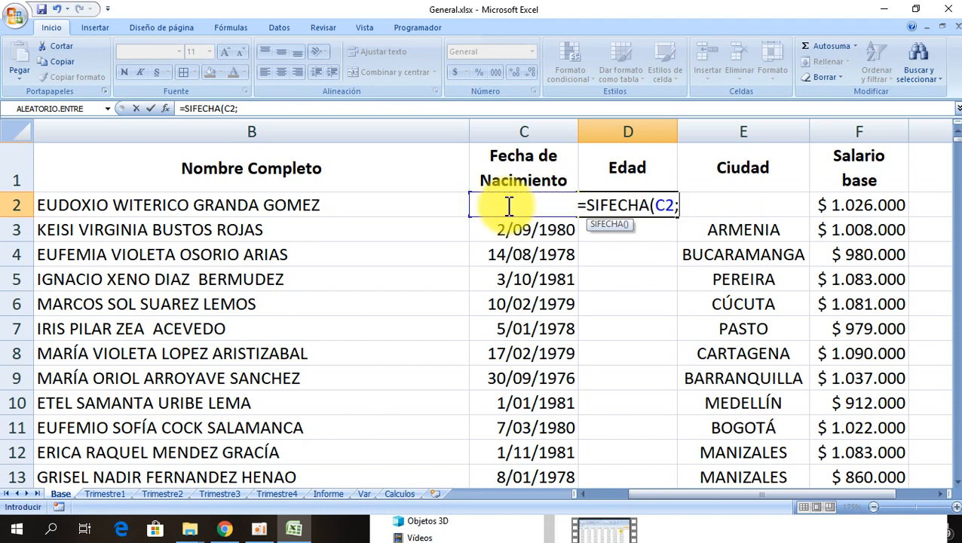
type("HOY")
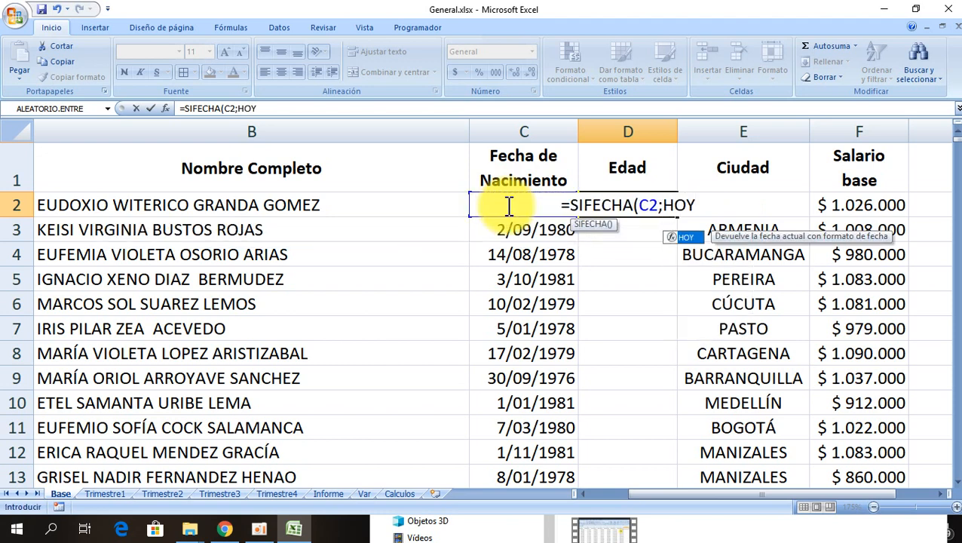
type("()")
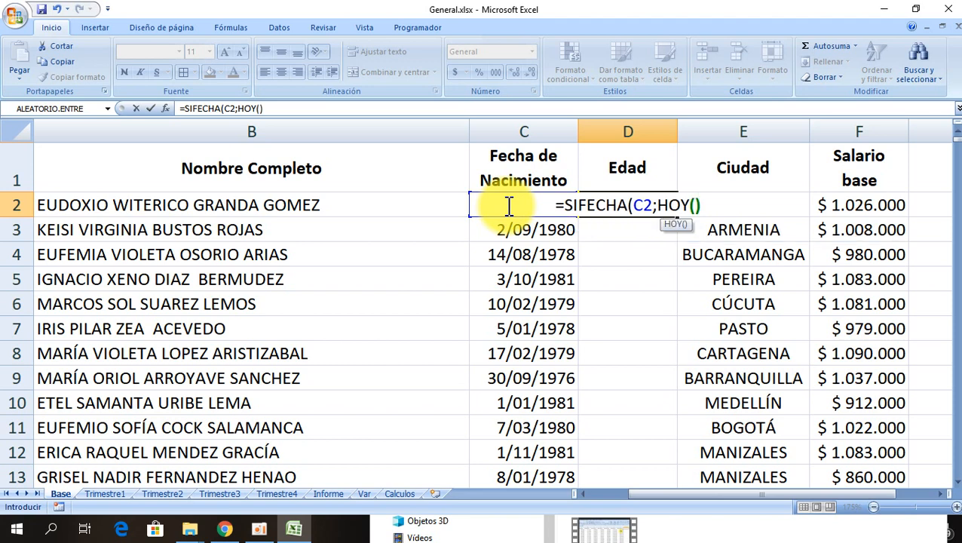
type(";")
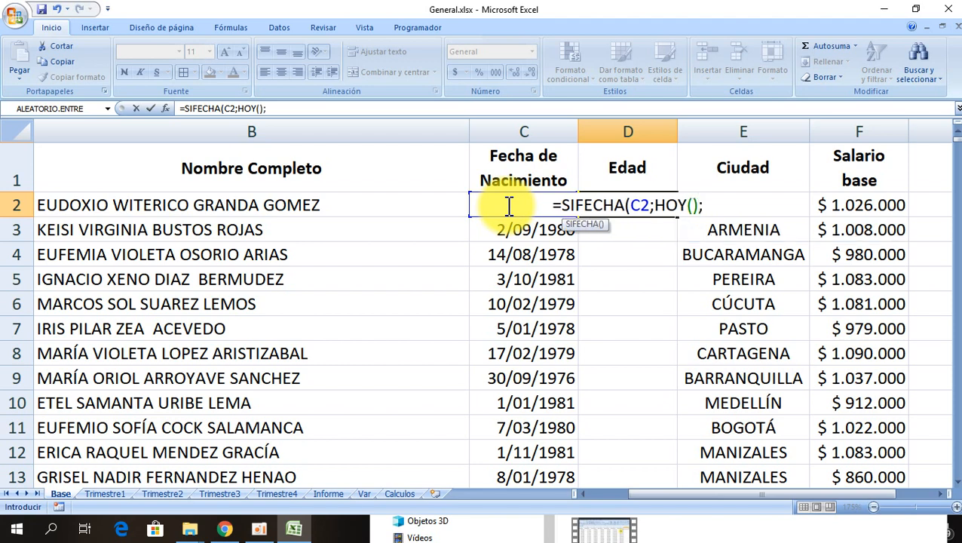
type("\"Y\"")
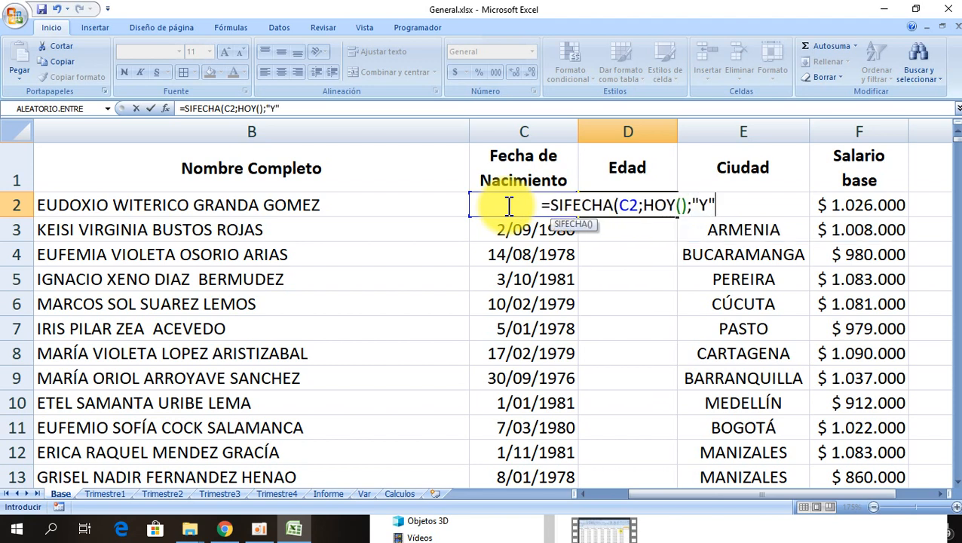
type(")")
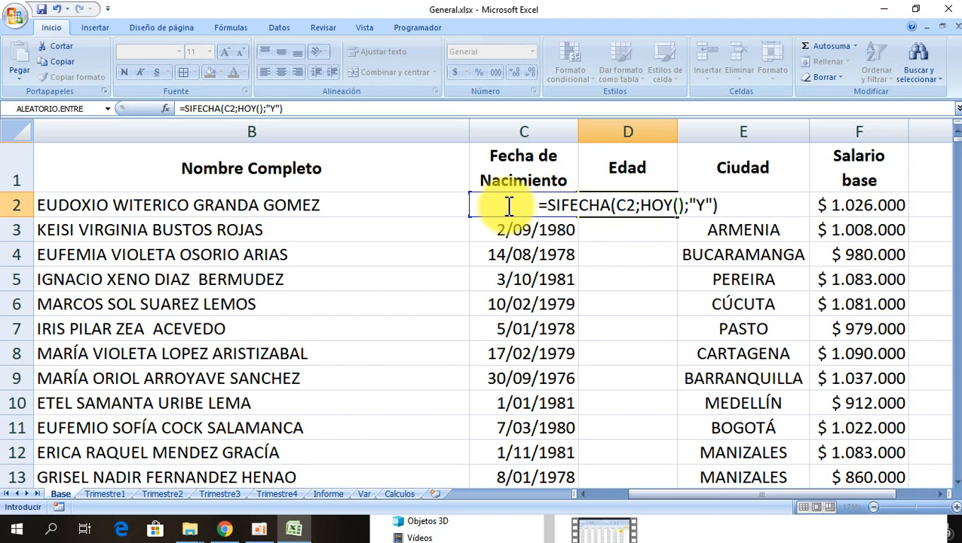
key("Return")
Fill the D2 age formula down the whole Edad column.
left_click(645, 205)
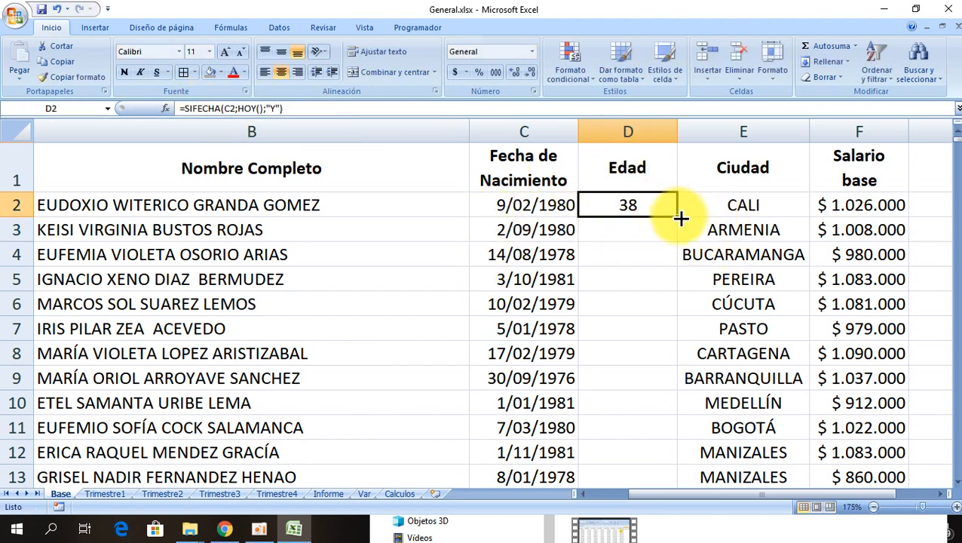
double_click(681, 219)
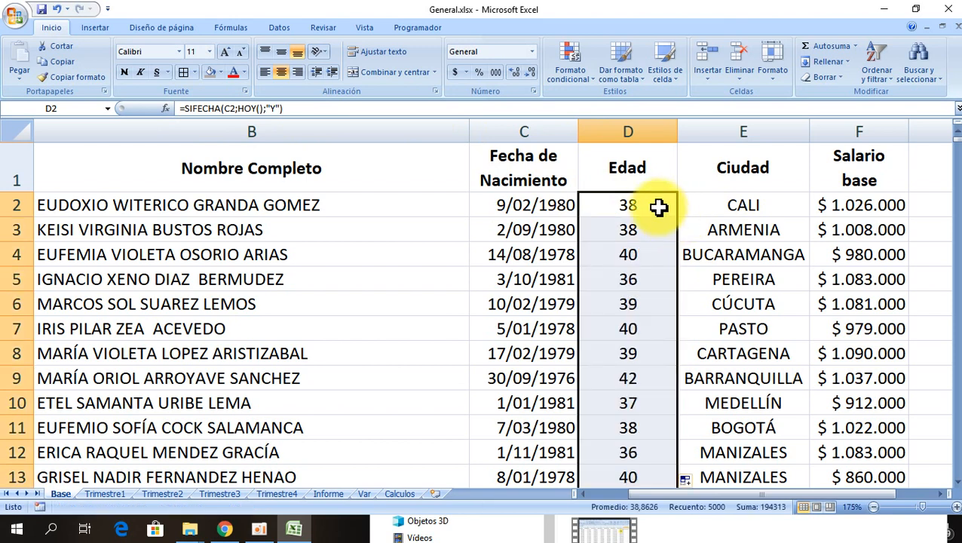
left_click(659, 208)
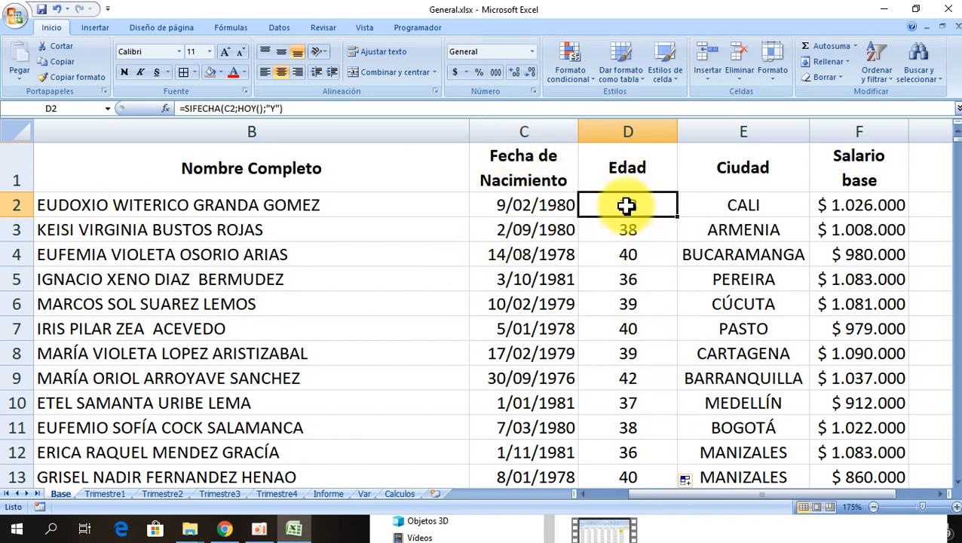
Switch to the Informe sheet and go to V2, the first empty cell under Valor 4.
left_click(400, 495)
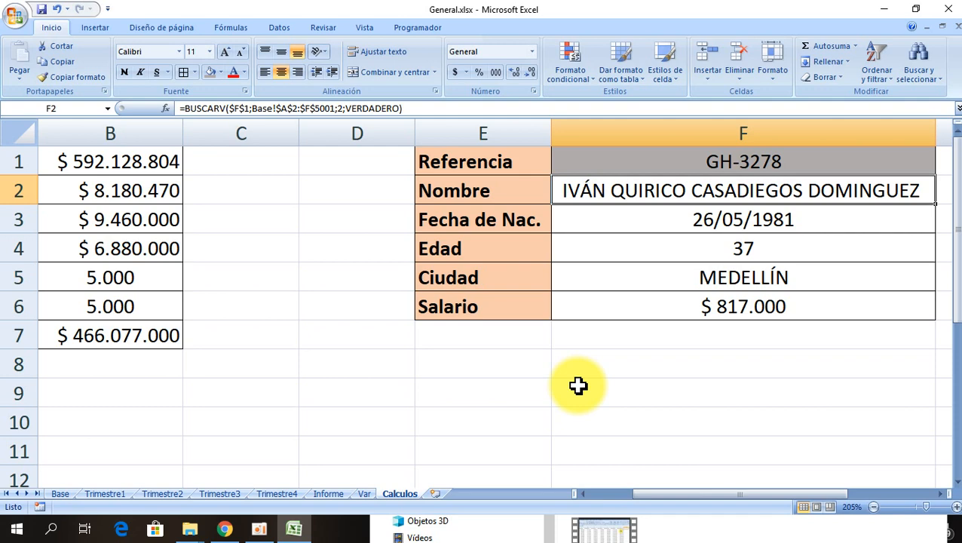
left_click(329, 494)
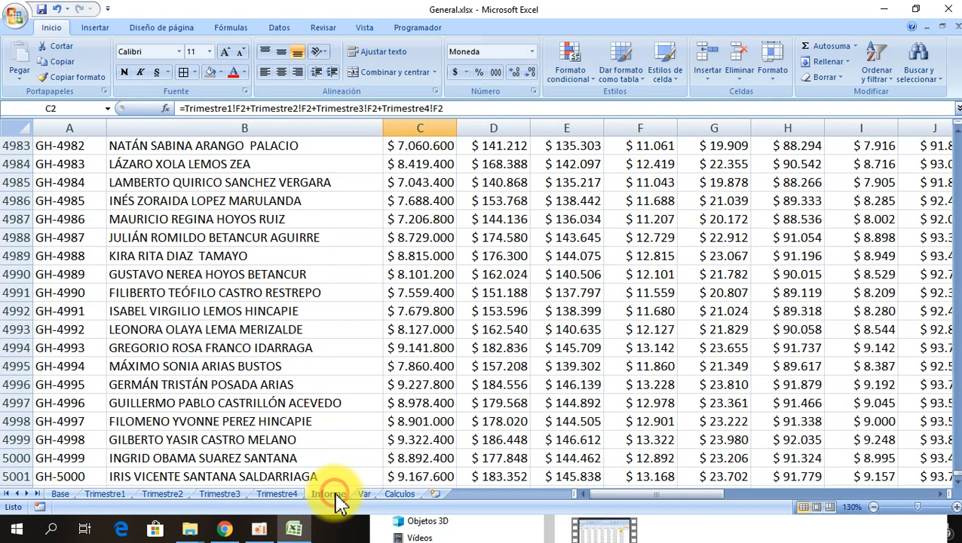
left_click(507, 236)
key("ctrl+Up")
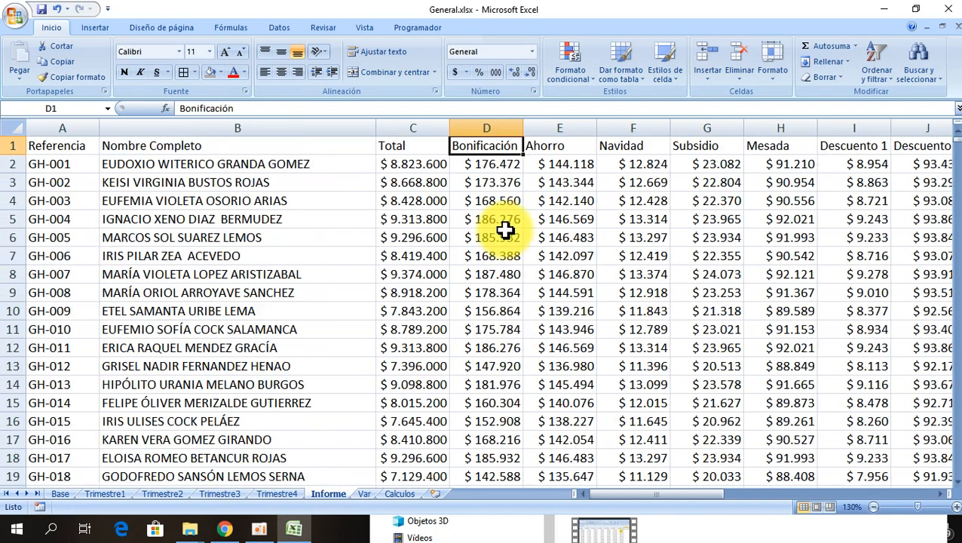
key("Right")
key("Right")
key("Right")
key("Right")
key("Right")
key("Right")
key("Right")
key("Right")
key("Right")
key("Right")
key("Right")
key("Right")
key("Right")
key("Right")
key("Right")
key("Right")
key("Right")
key("Right")
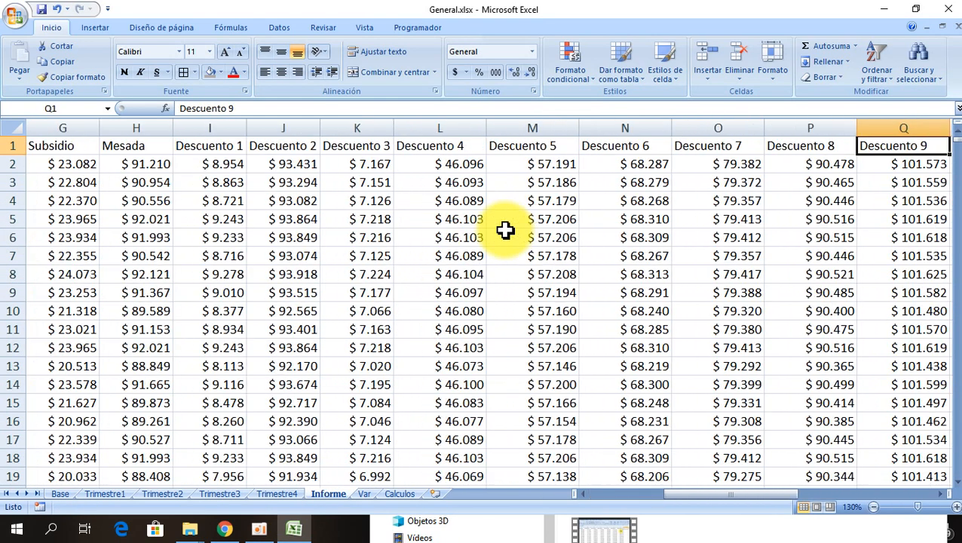
key("Right")
key("Right")
key("Right")
key("Right")
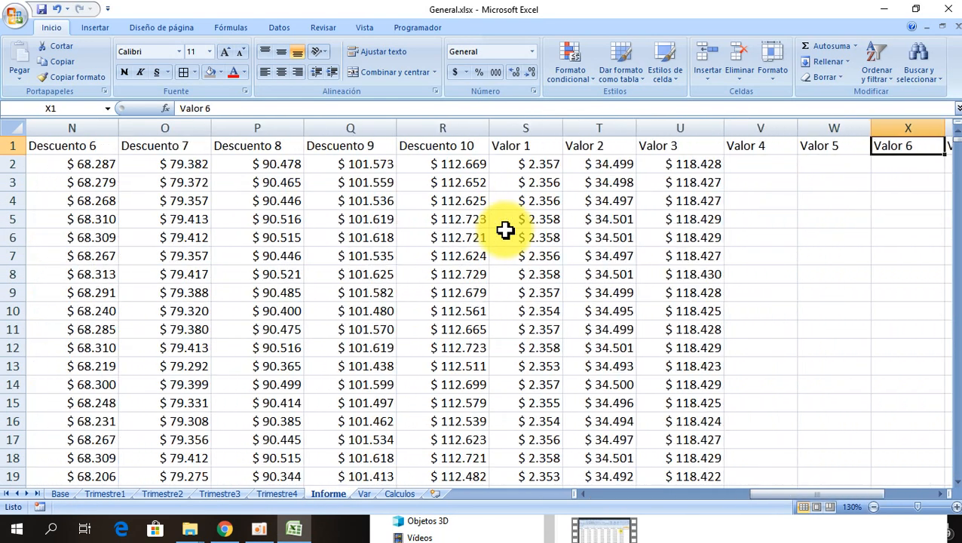
key("Left")
key("Left")
key("Left")
key("Left")
key("Down")
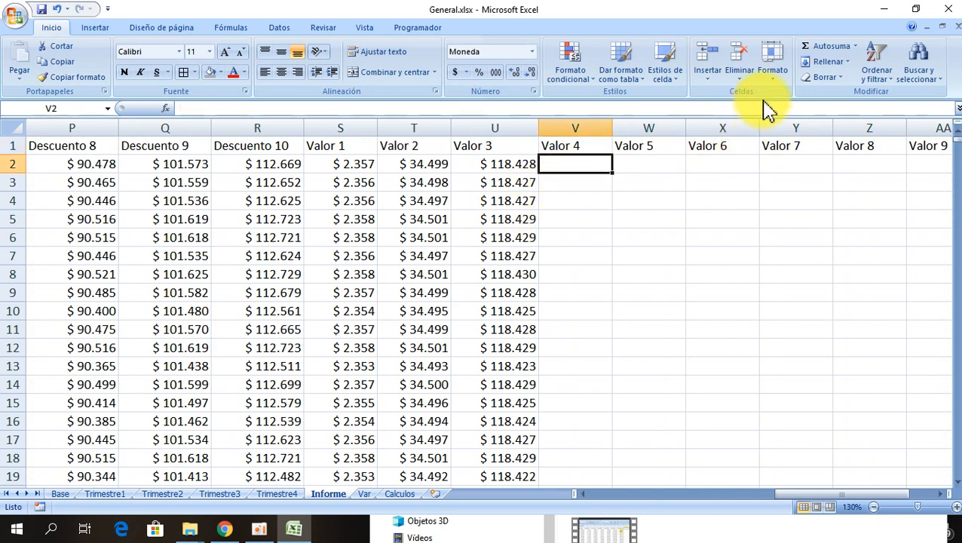
Insert the SUMA function in V2 under Valor 4.
left_click(164, 110)
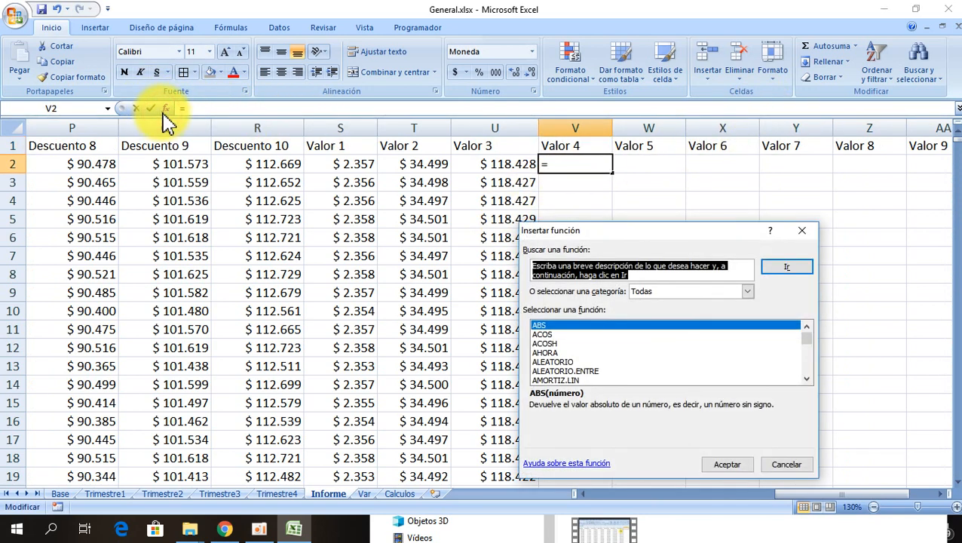
left_click(575, 325)
key("m")
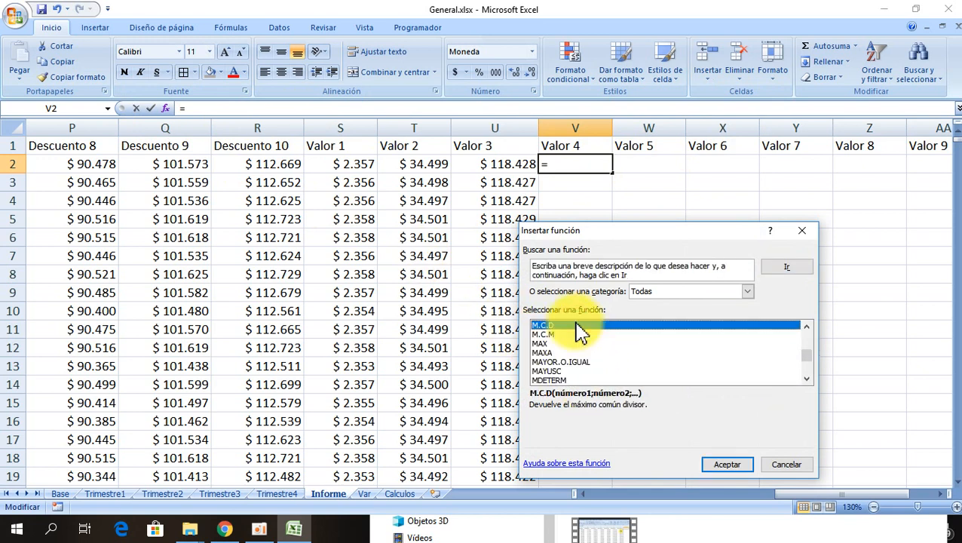
key("a")
key("s")
key("u")
key("m")
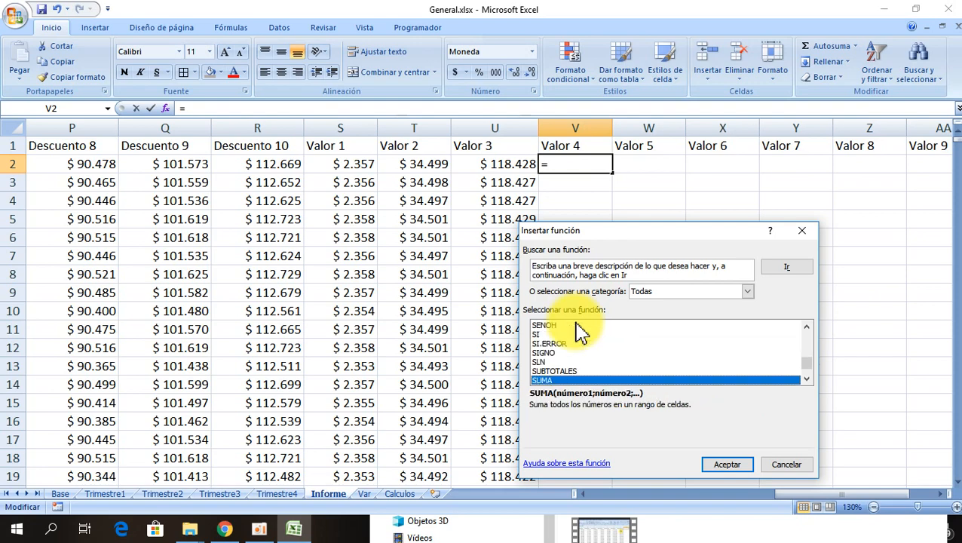
left_click(720, 465)
Set the SUMA range in V2 to S2:U2 and fill the formula down the whole Valor 4 column.
left_click_drag(709, 375, 654, 372)
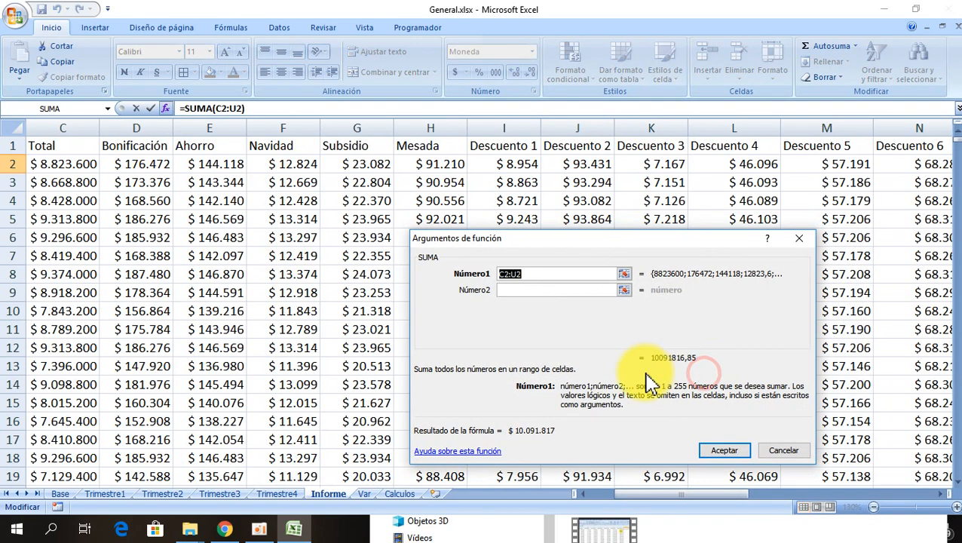
left_click_drag(722, 495, 952, 509)
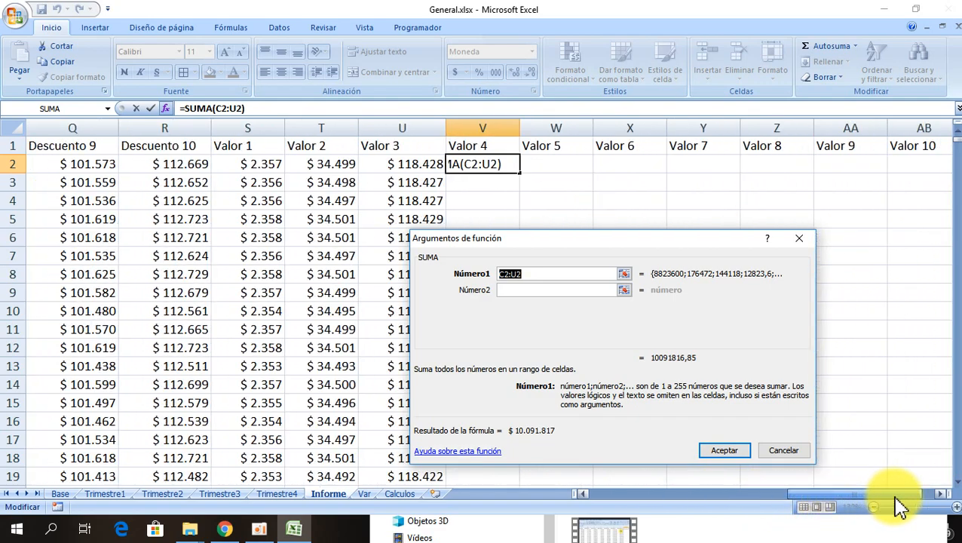
left_click_drag(232, 164, 388, 165)
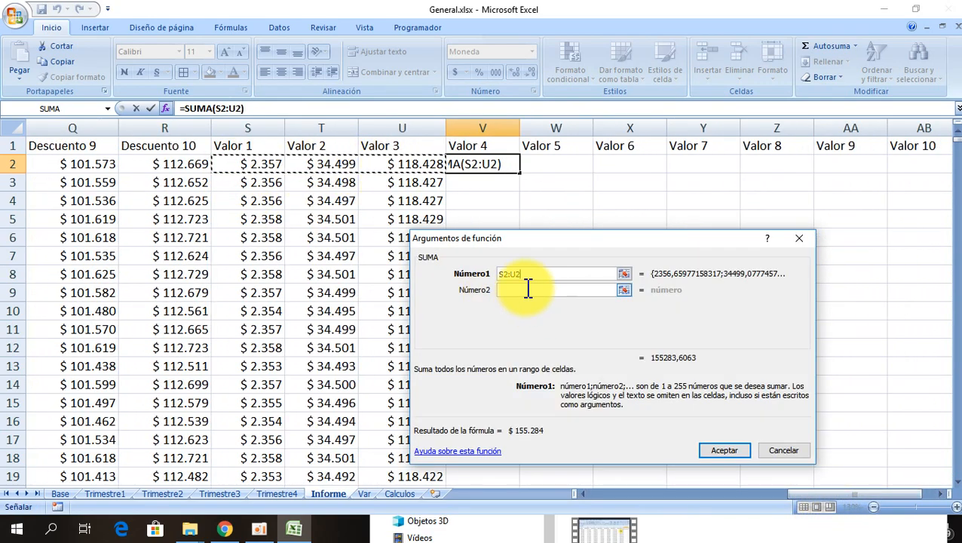
left_click(738, 451)
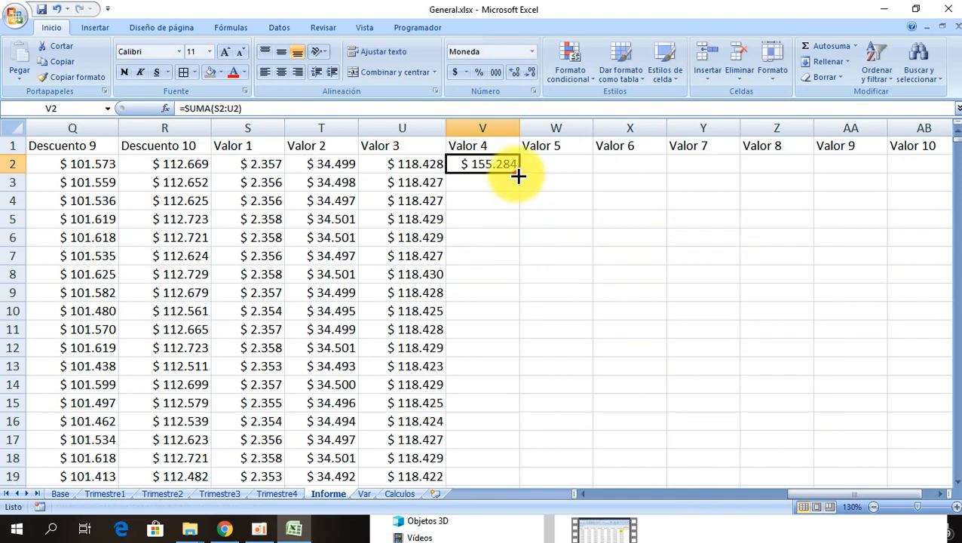
double_click(518, 175)
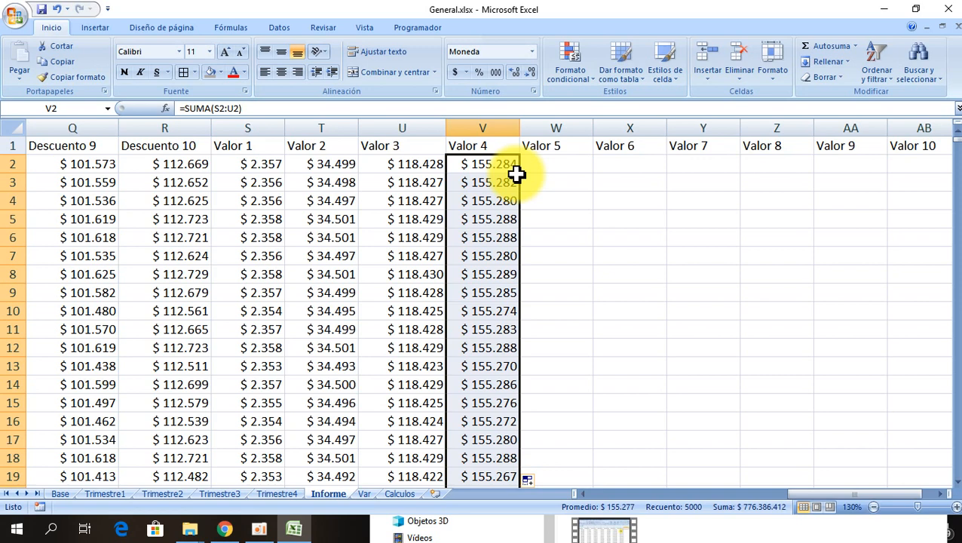
left_click(560, 162)
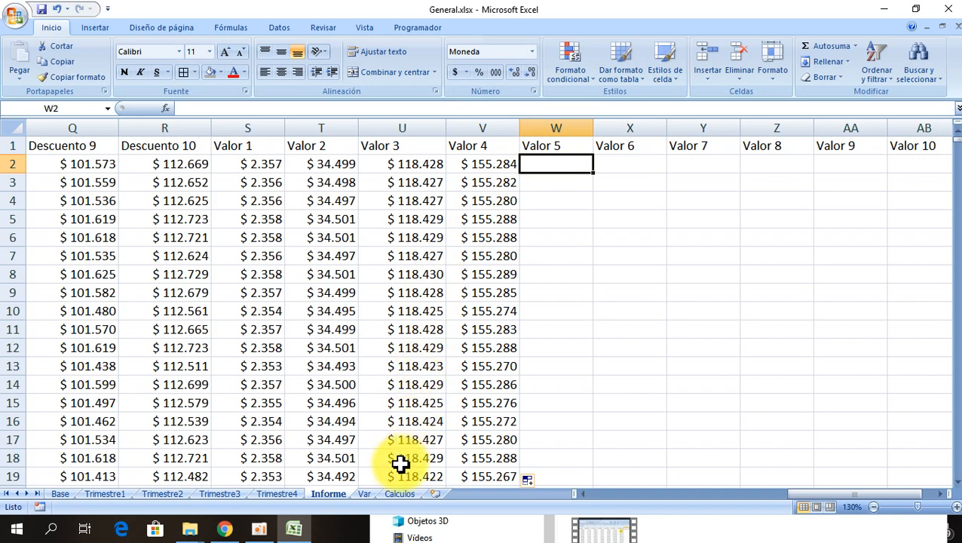
On the Var sheet, extend the header from D12 into E12 and change its text to Valor 5.
left_click(365, 494)
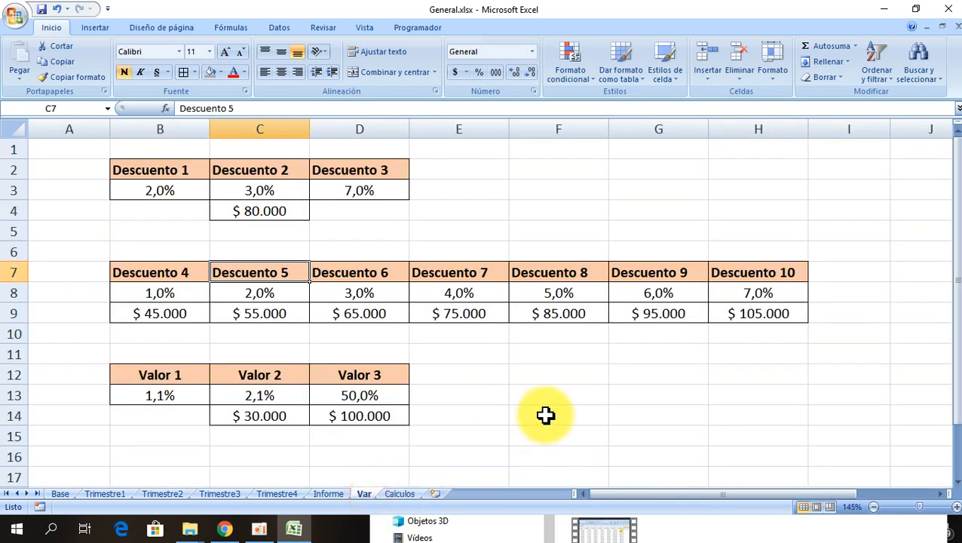
left_click(387, 375)
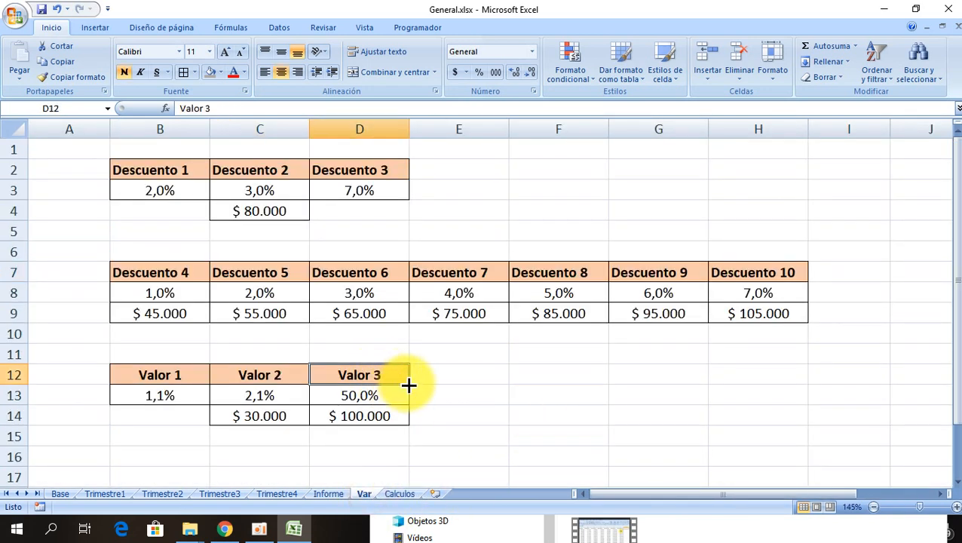
left_click_drag(408, 387, 481, 393)
left_click(491, 380)
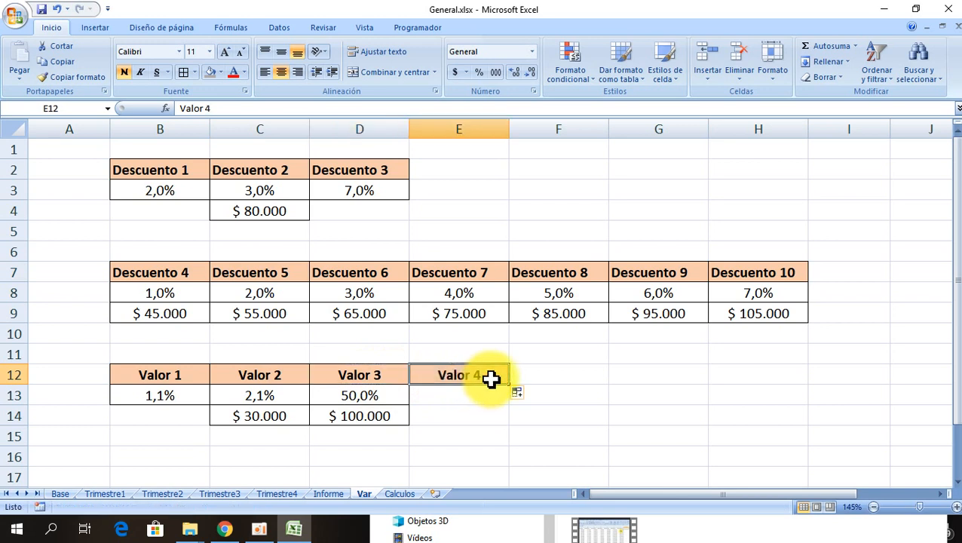
double_click(494, 375)
key("BackSpace")
type("5")
key("Return")
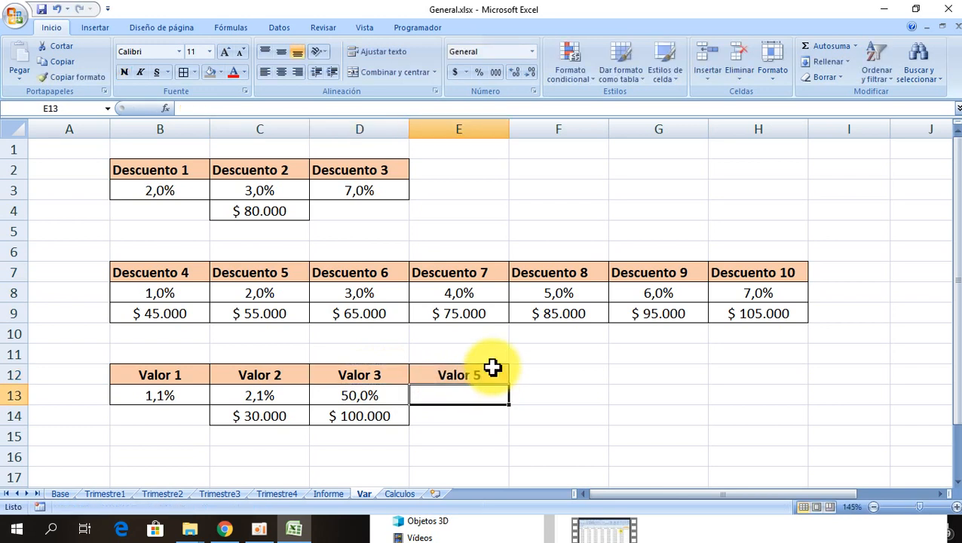
Enter 2% in E13 below the Valor 5 header and copy the formatting of C13 onto it.
type("2")
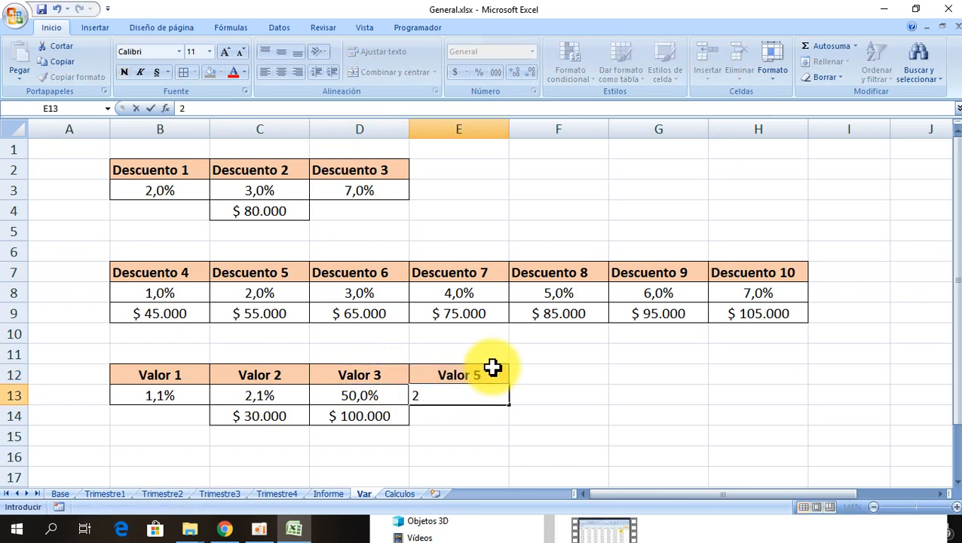
key("Return")
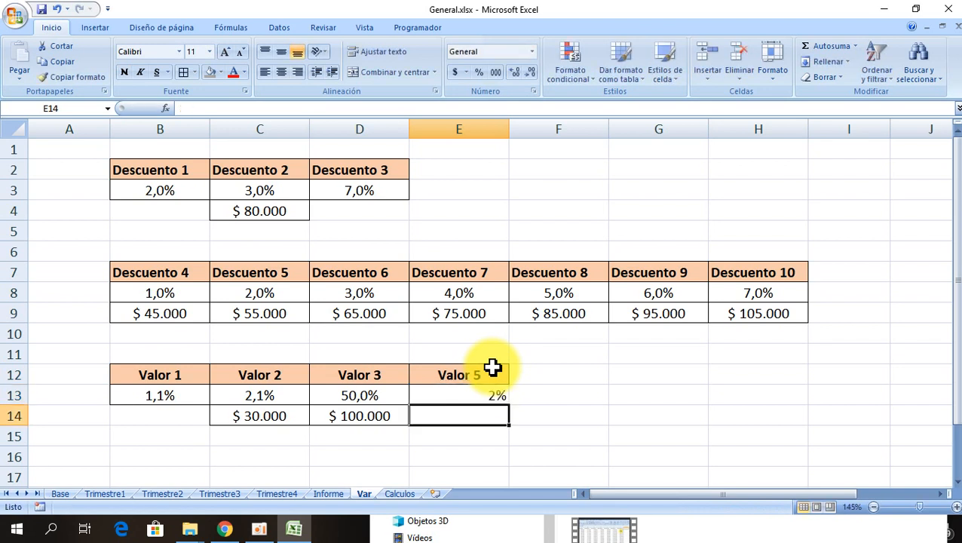
left_click(251, 395)
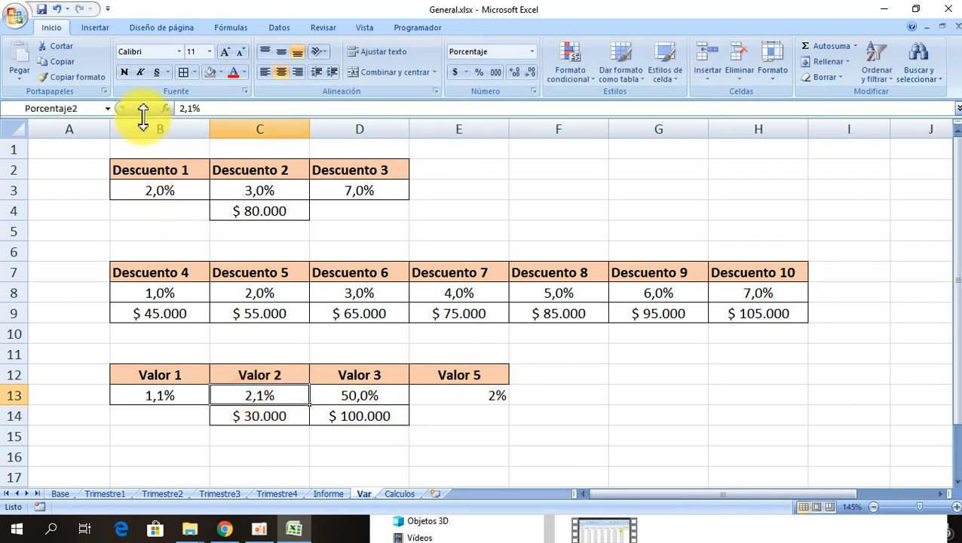
double_click(90, 81)
left_click(463, 395)
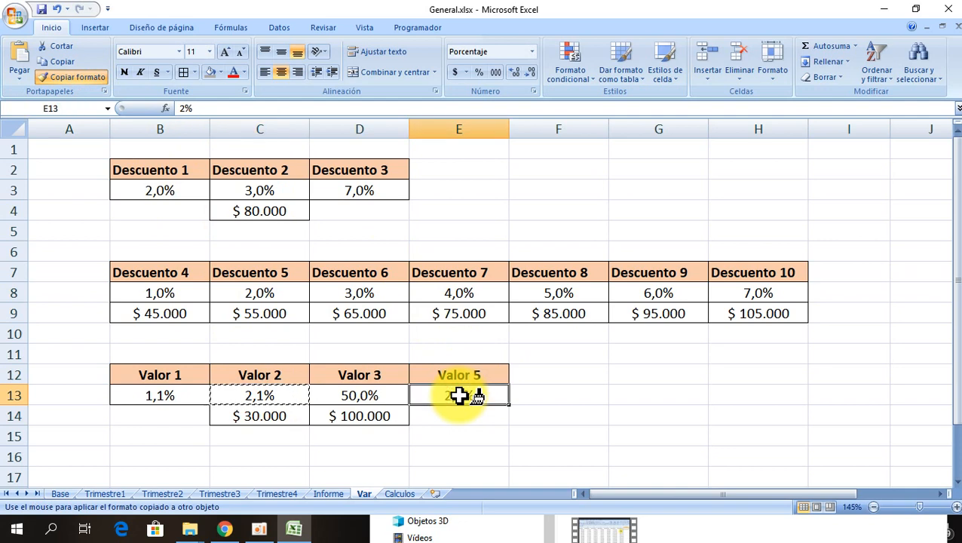
Return to the Informe sheet and insert the SUMA function in W2 under Valor 5.
left_click(401, 495)
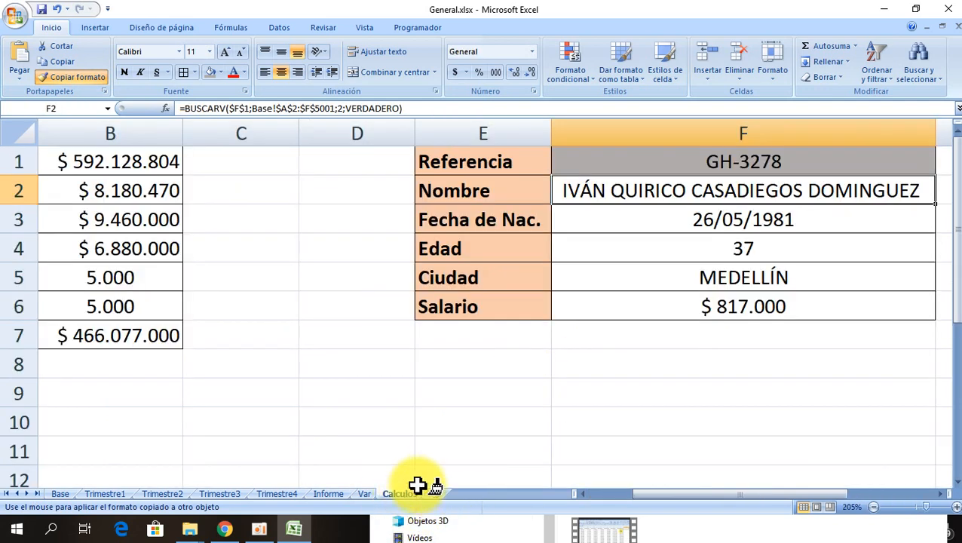
left_click(328, 495)
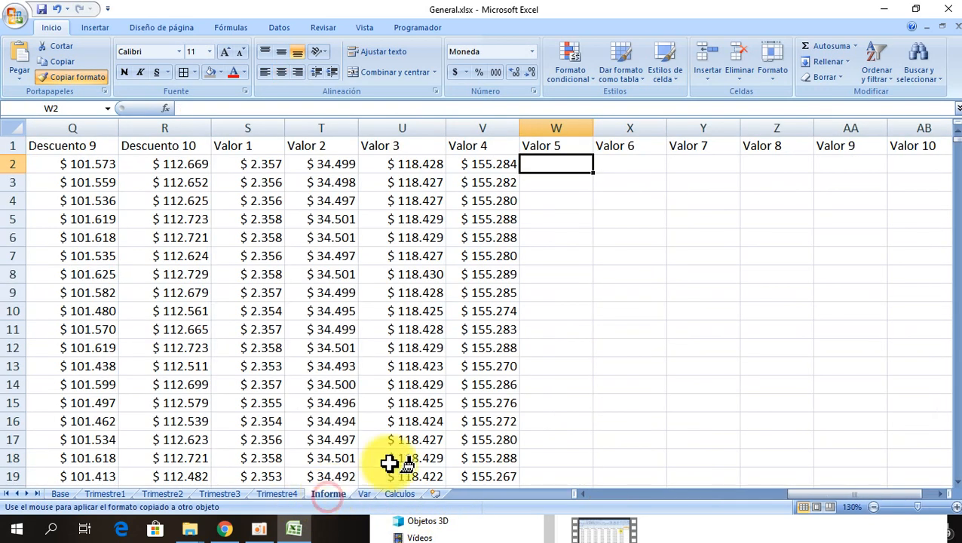
type("=")
left_click(163, 109)
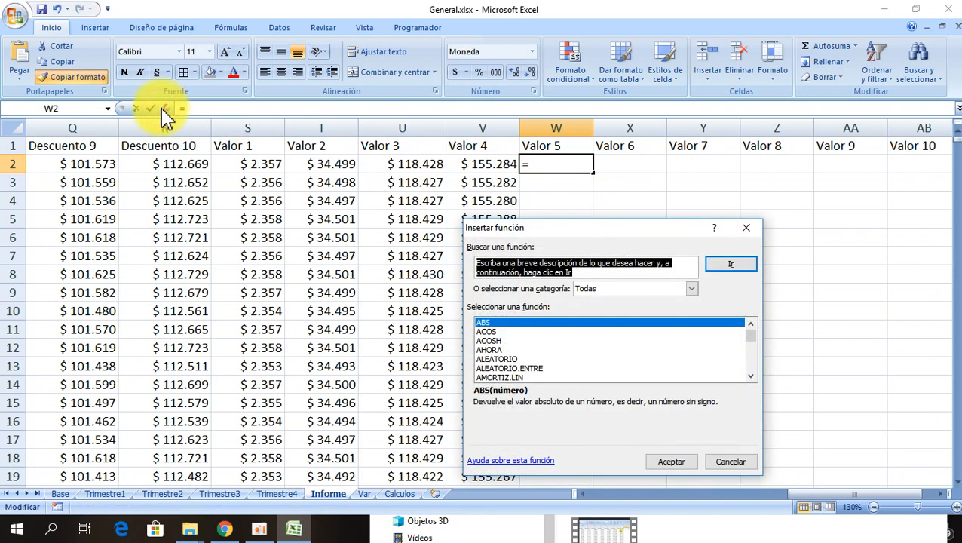
left_click(529, 324)
key("s")
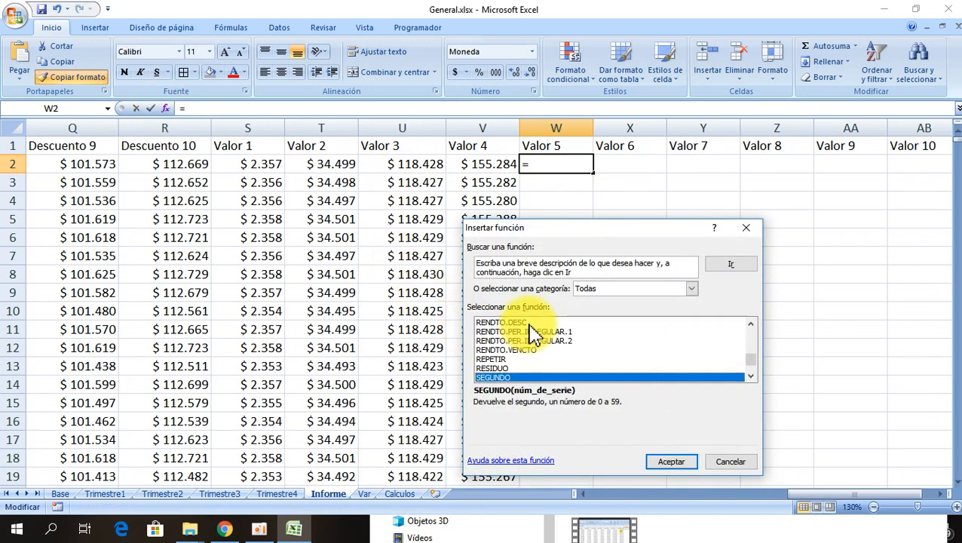
key("Down")
key("Down")
key("Down")
key("Down")
key("Down")
key("Down")
key("Down")
key("Down")
key("Down")
key("Down")
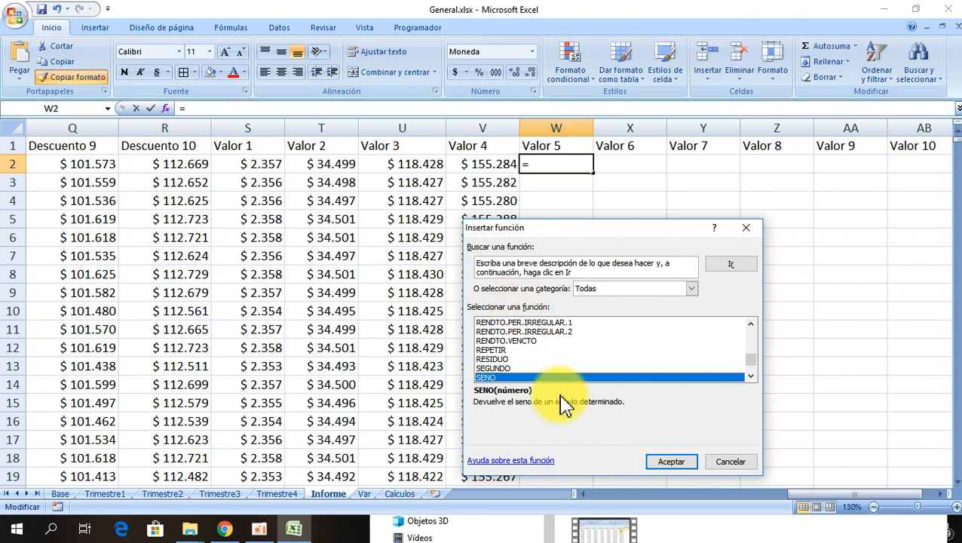
key("Up")
key("Up")
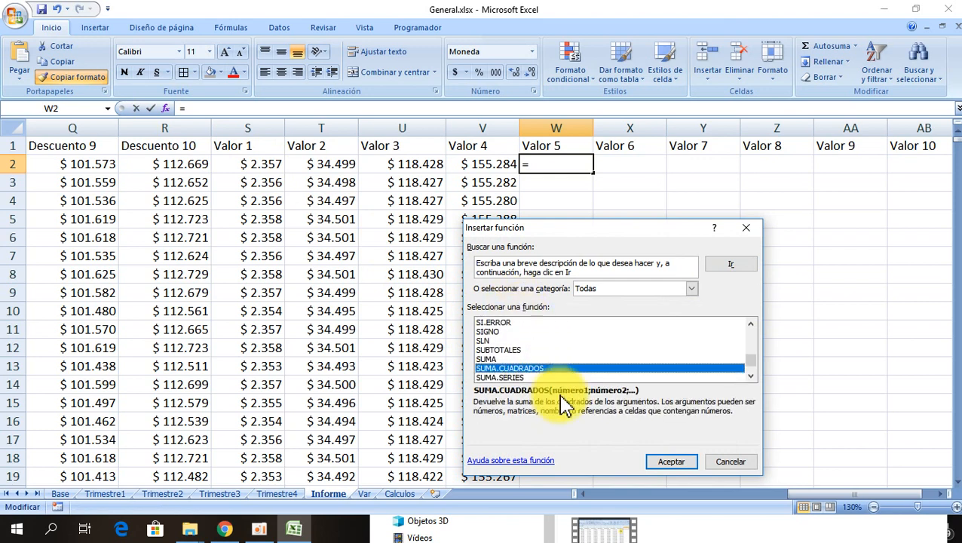
left_click(670, 462)
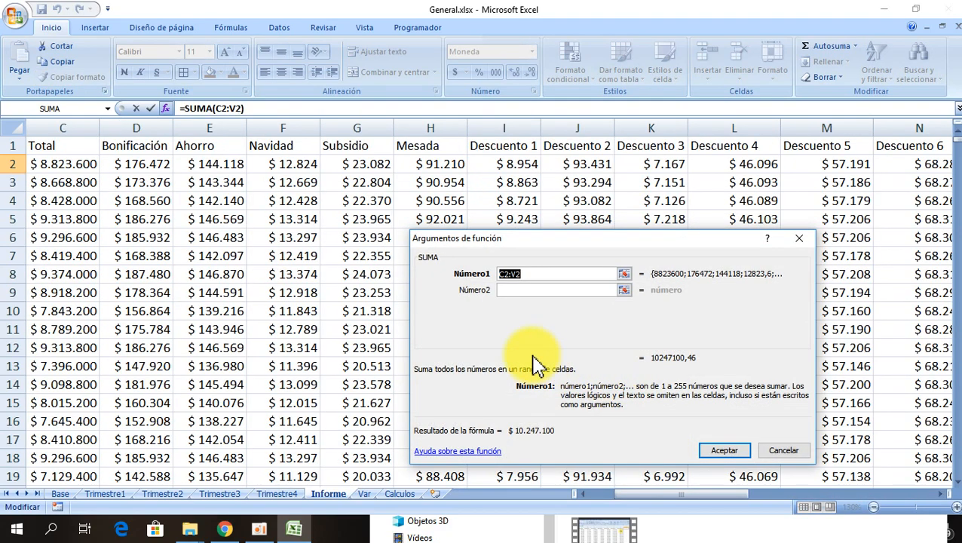
Replace the suggested SUMA range in W2 with S2:V2, covering Valor 1 to Valor 4.
key("Delete")
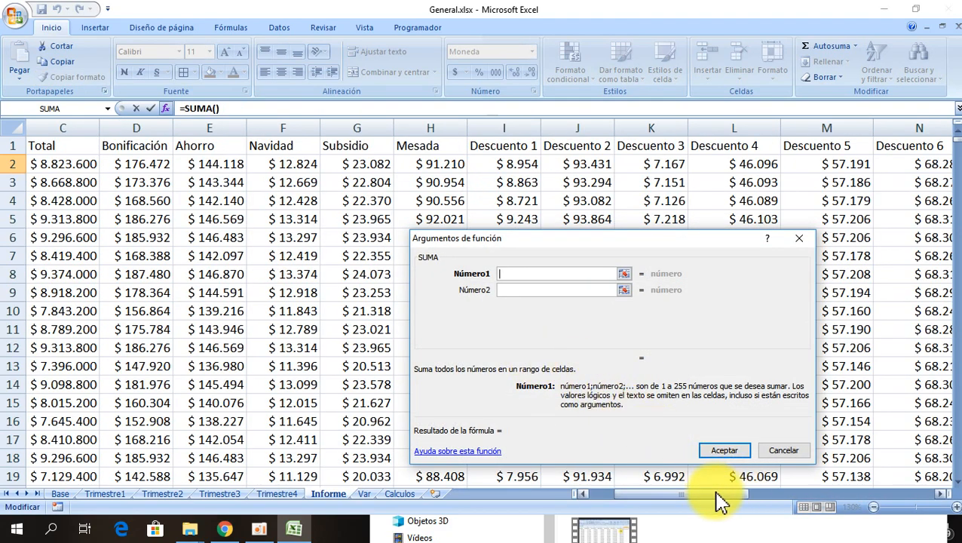
left_click_drag(717, 498, 862, 499)
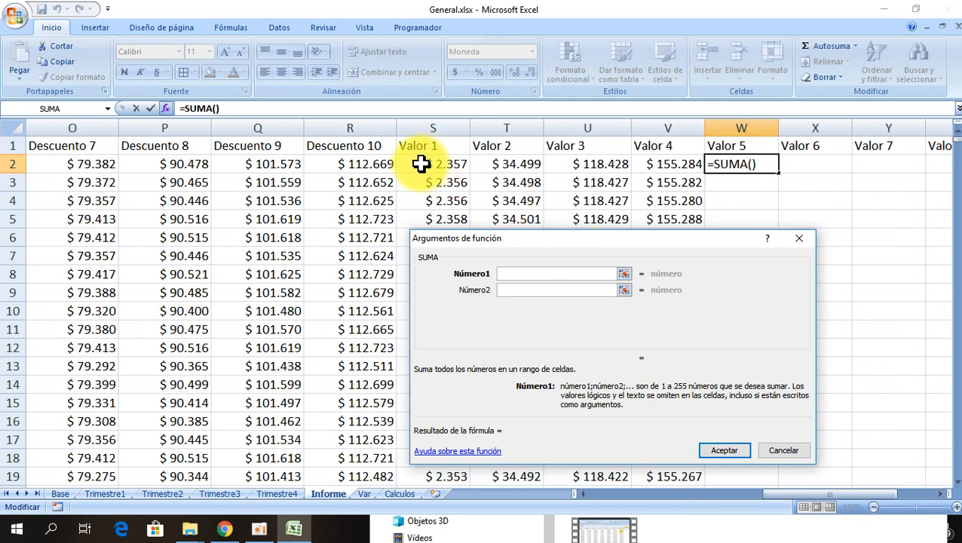
left_click(423, 164)
left_click_drag(451, 163, 652, 163)
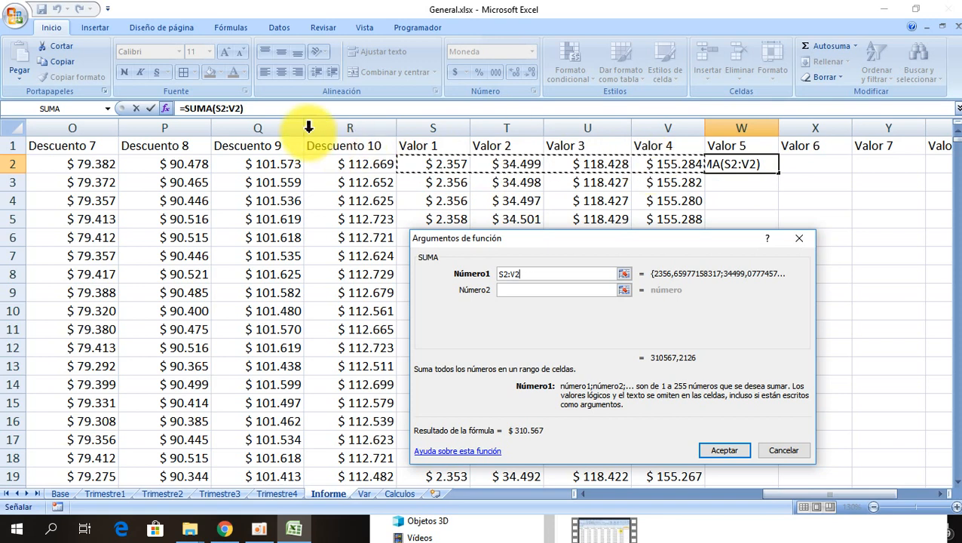
Multiply the W2 sum by the absolute reference Var!$E$13 and fill the formula down the whole Valor 5 column.
left_click(250, 108)
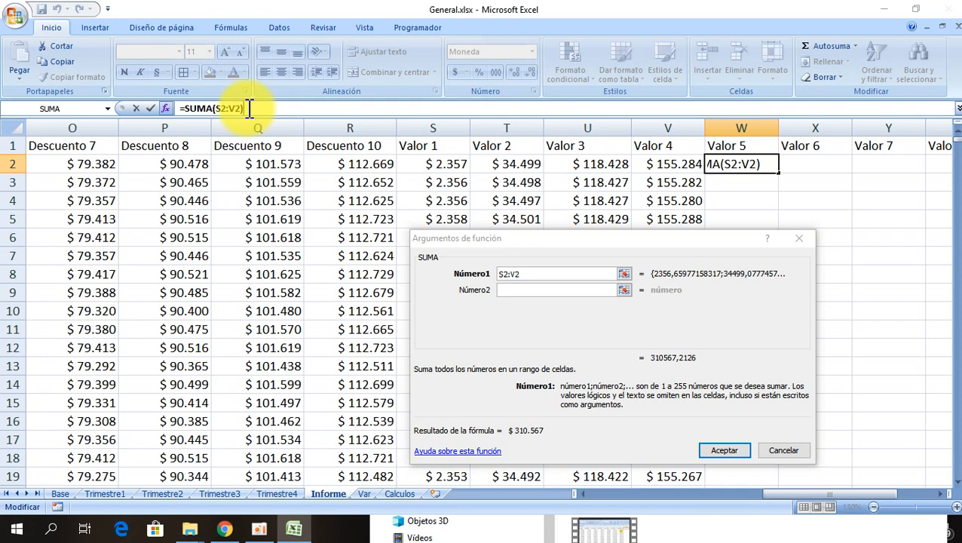
type("*")
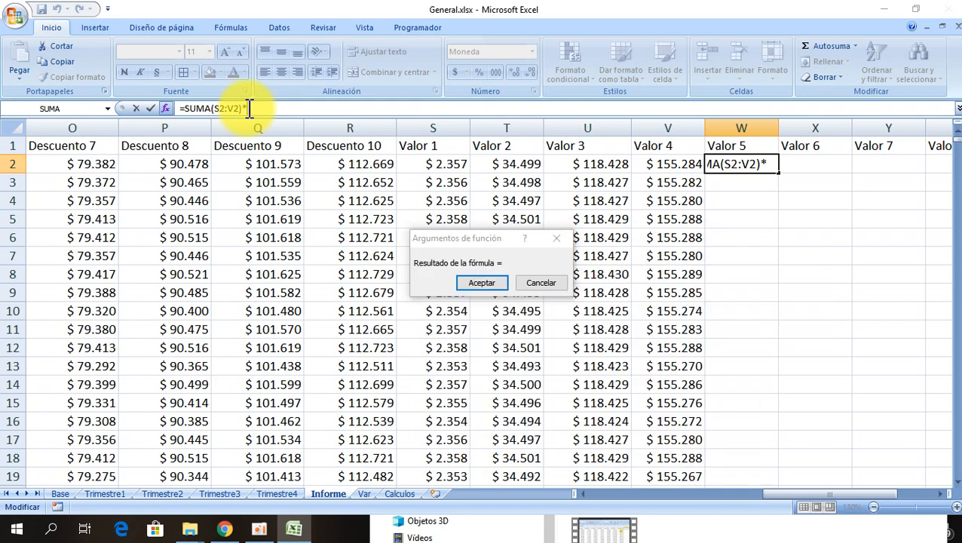
left_click(364, 495)
left_click(468, 397)
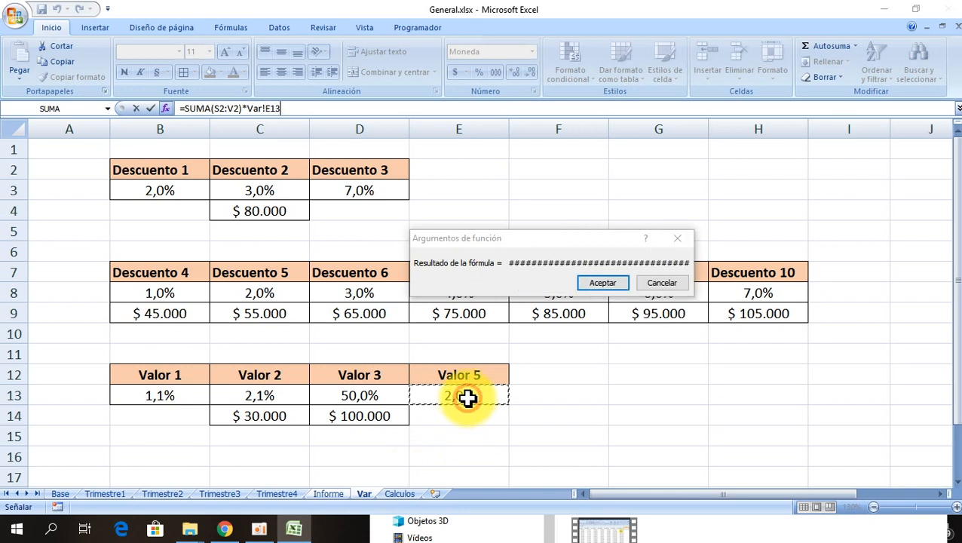
key("F4")
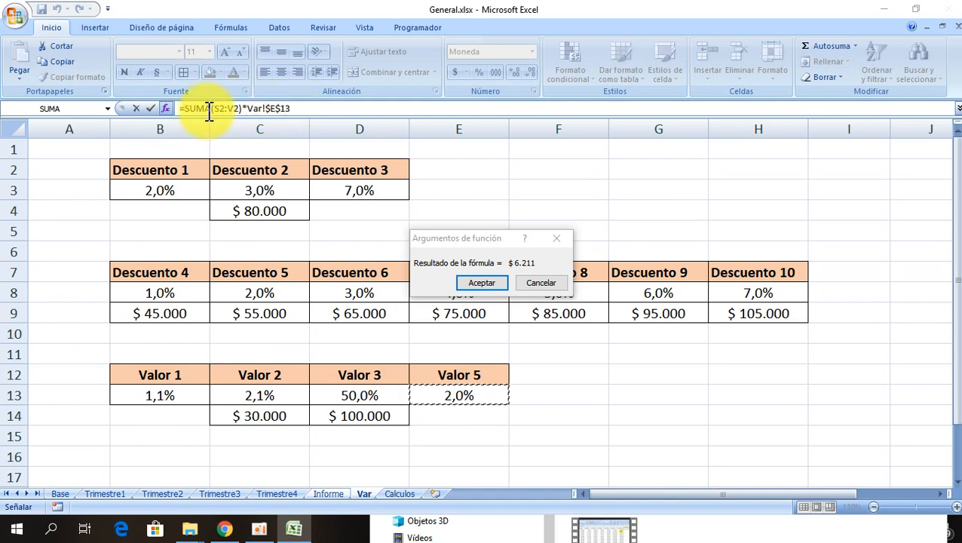
left_click(491, 286)
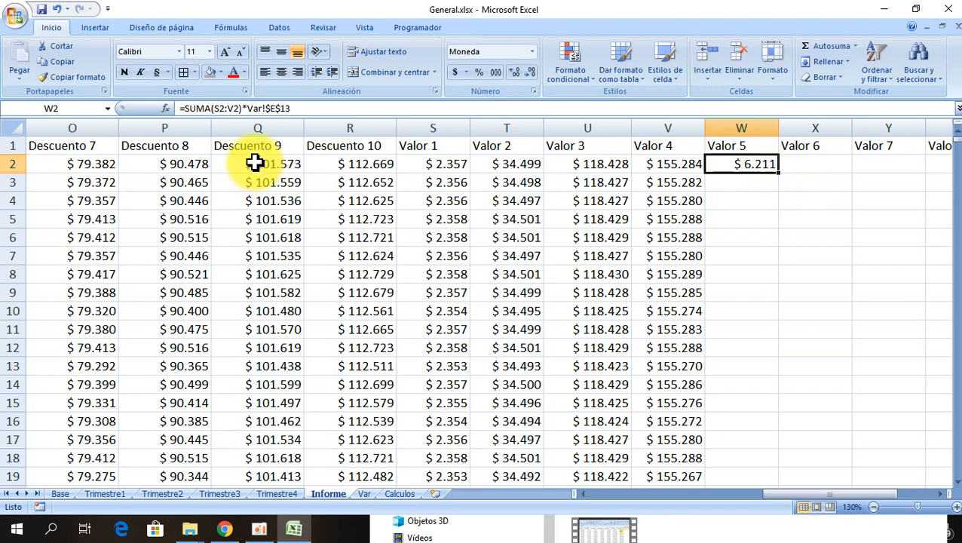
double_click(779, 173)
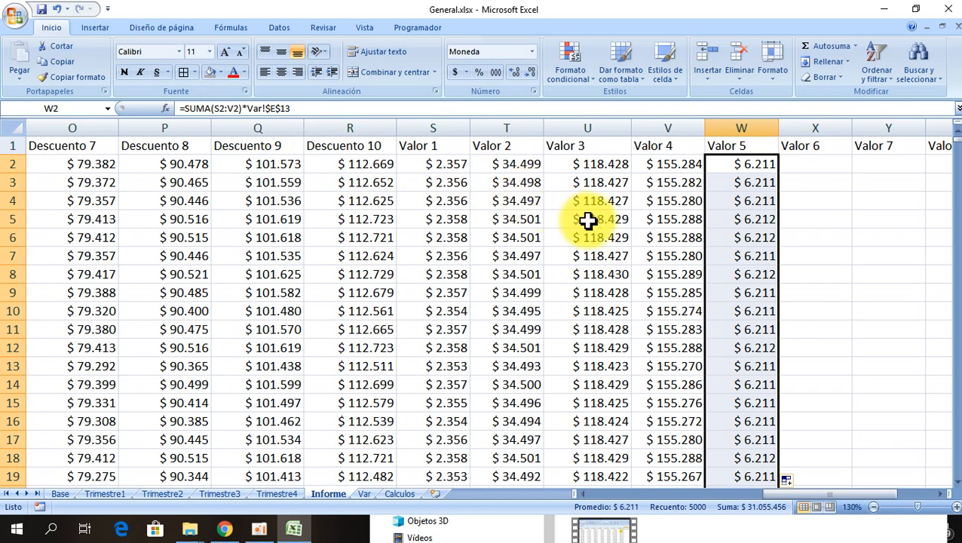
left_click(801, 161)
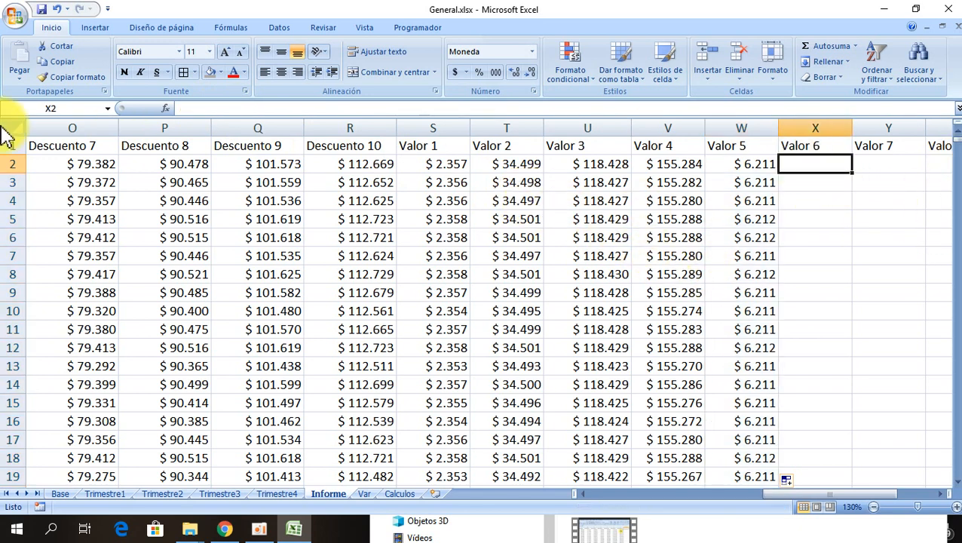